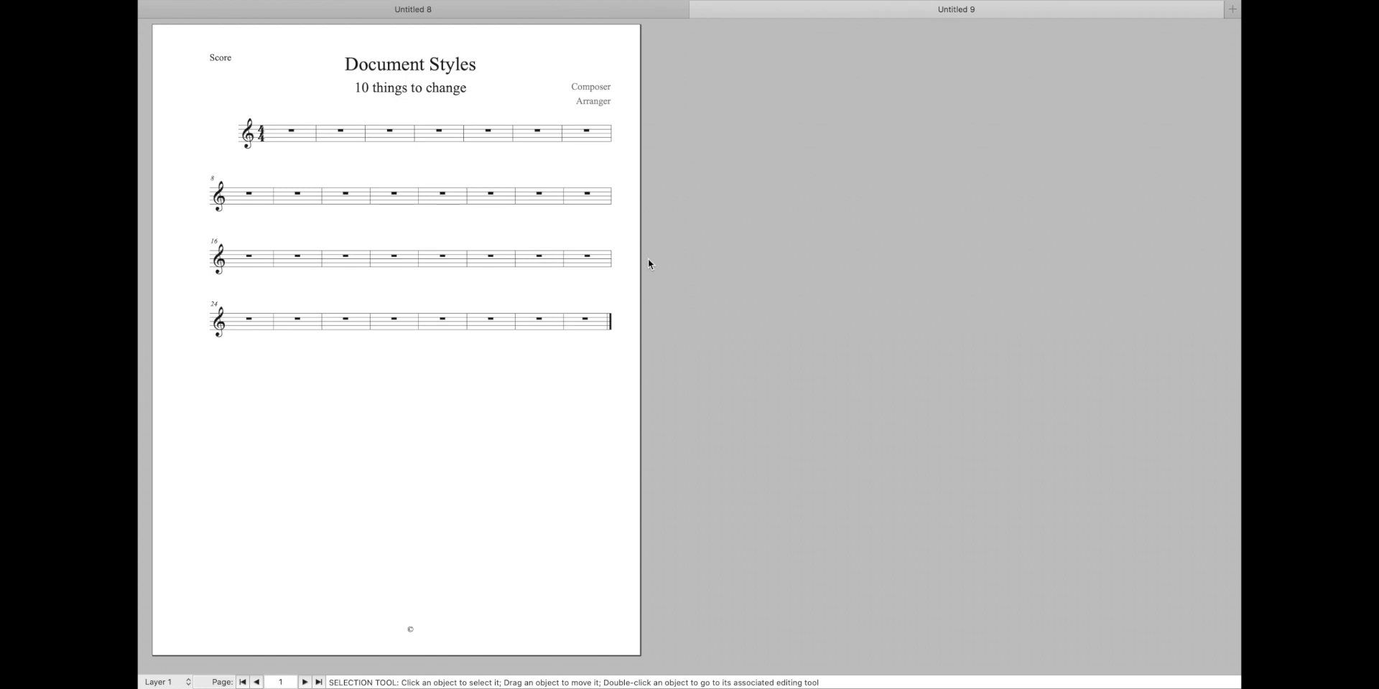
# Step: Switch to Chrome to view the channel's subscriber count and audience analytics, and return to Finale
pyautogui.press('super+Tab')
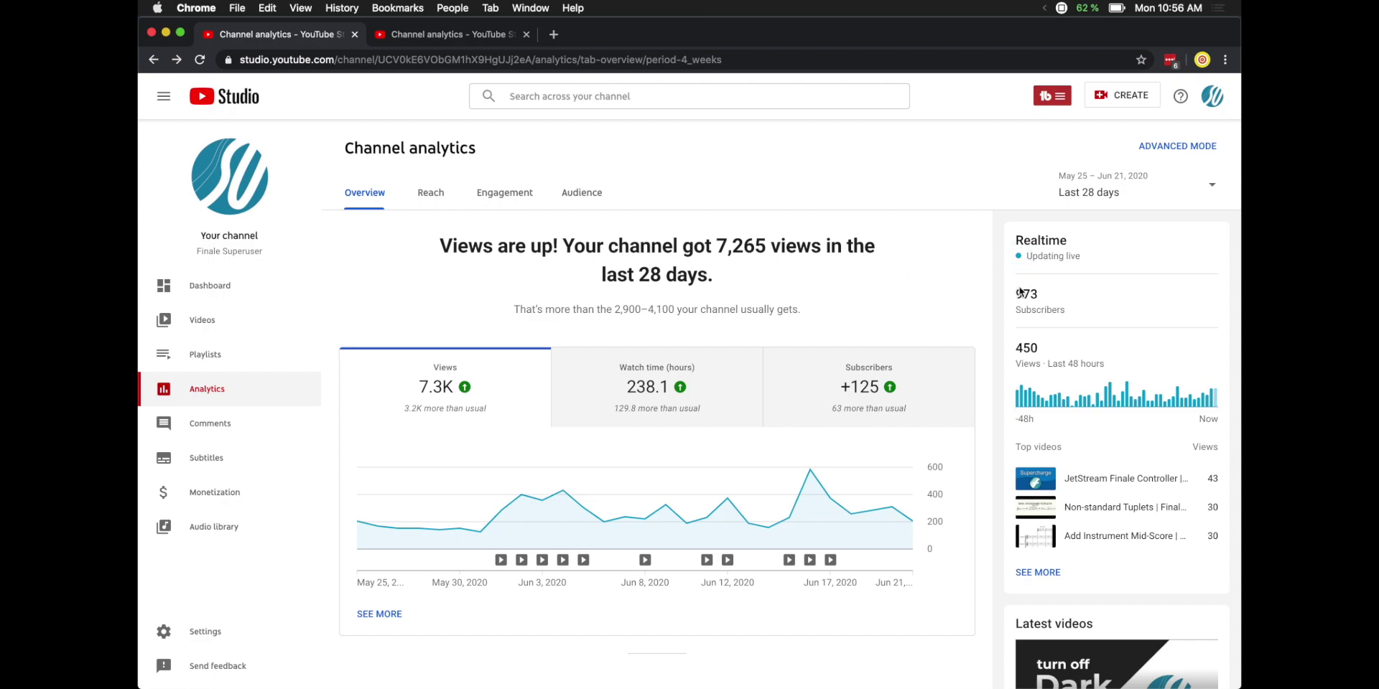
pyautogui.doubleClick(1024, 293)
pyautogui.hotkey('ctrl', 'Tab')
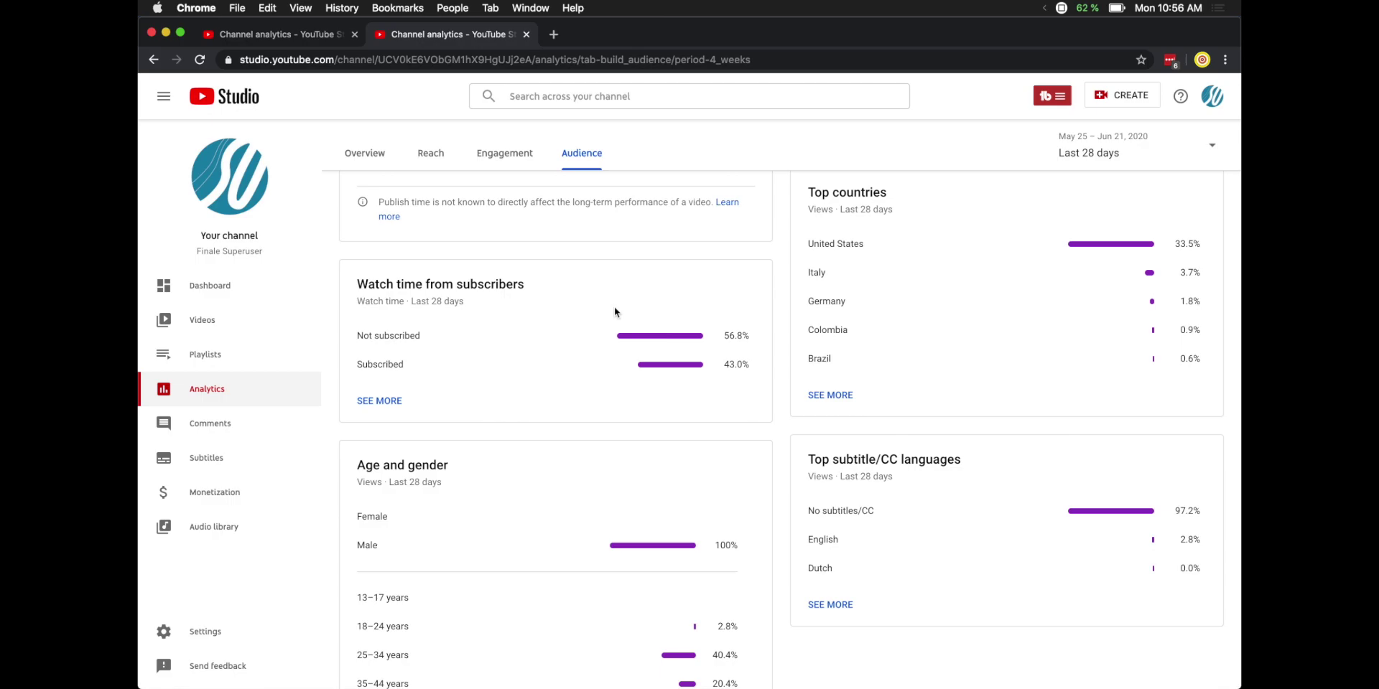
pyautogui.press('super+Tab')
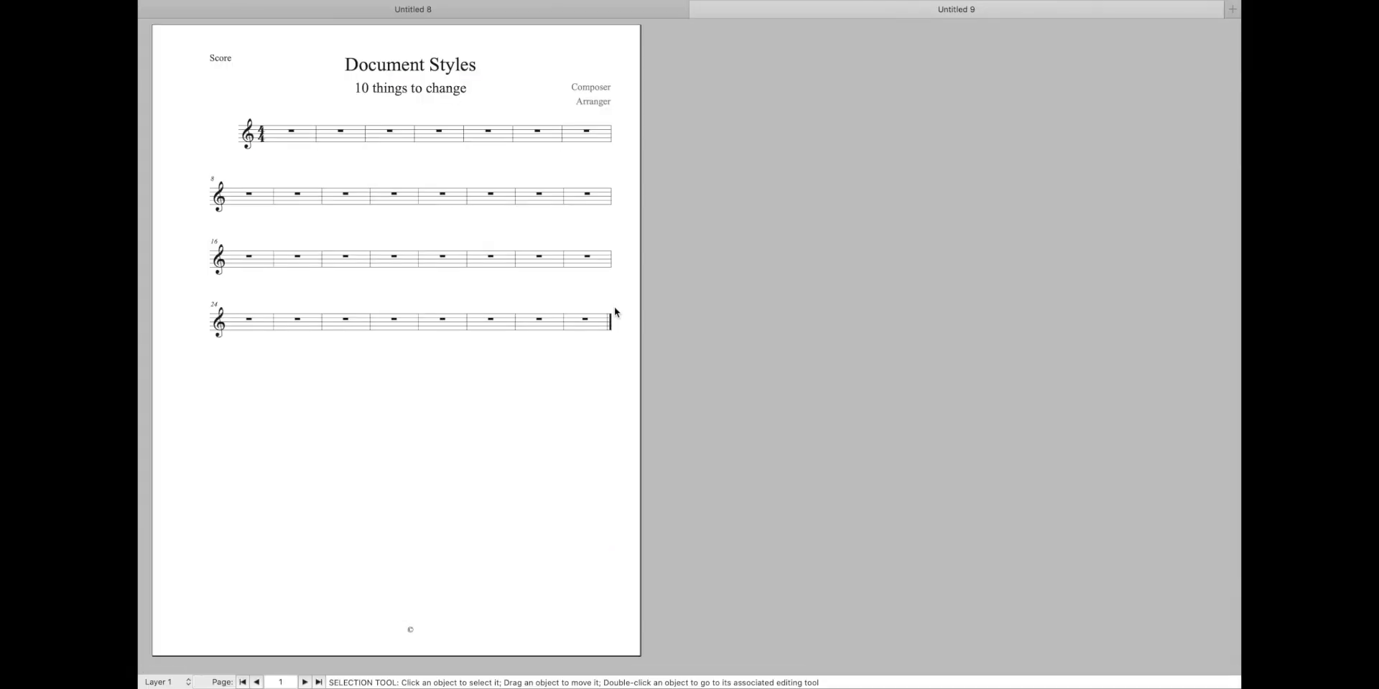
# Step: Set the subtitle "10 things to change" to size 12 and move it up close beneath the title
pyautogui.press('super+1')
pyautogui.hscroll(4, 627, 309)
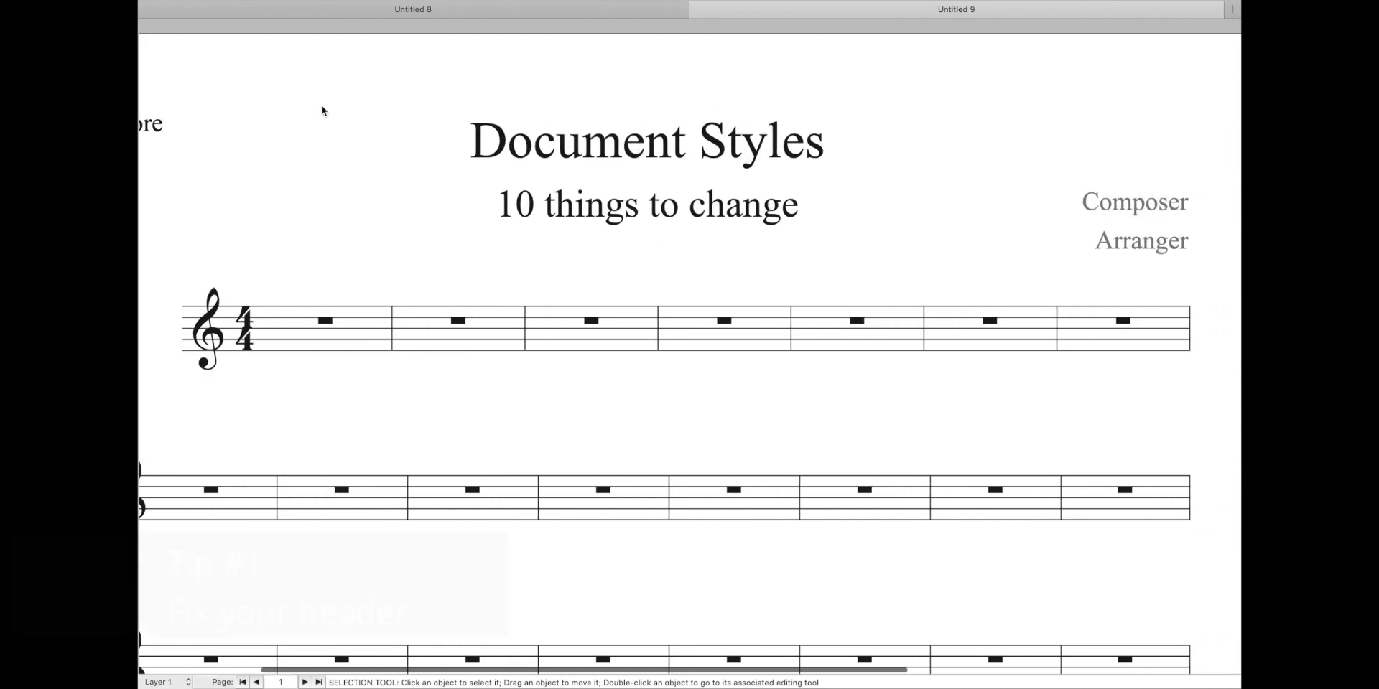
pyautogui.doubleClick(640, 213)
pyautogui.click(650, 8)
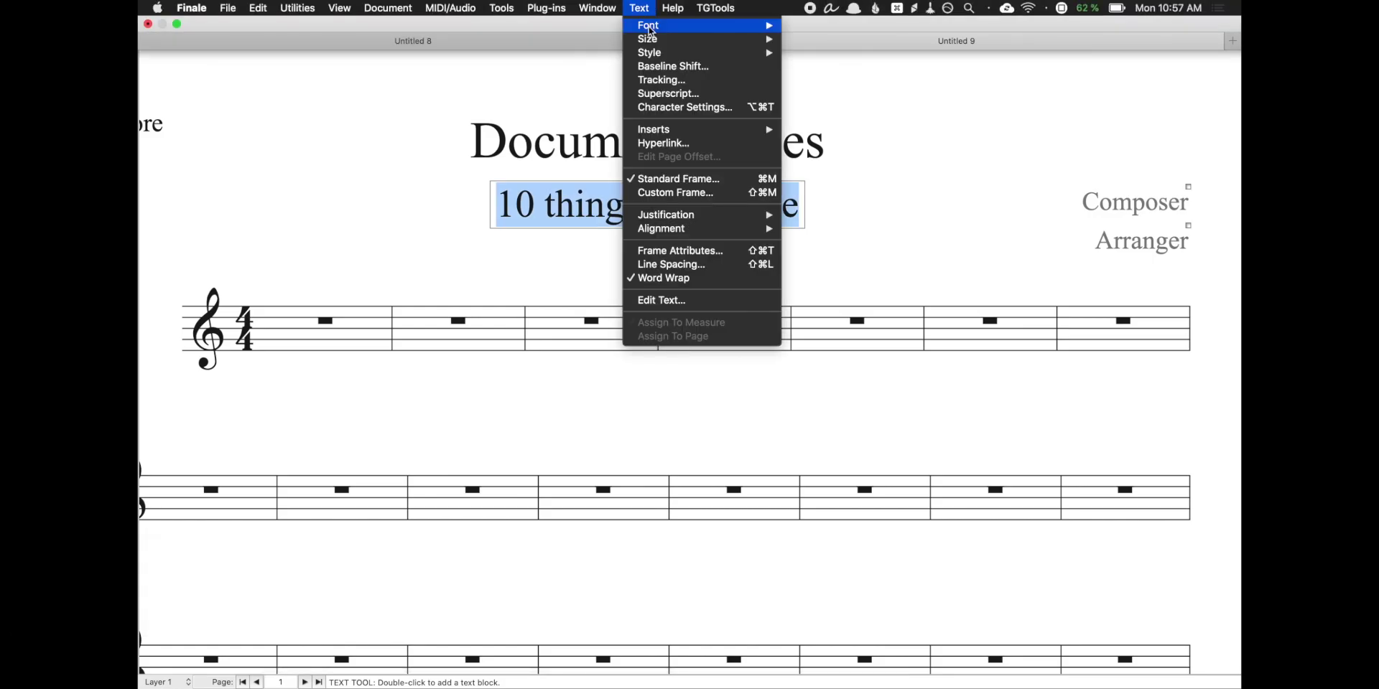
pyautogui.moveTo(668, 41)
pyautogui.click(836, 107)
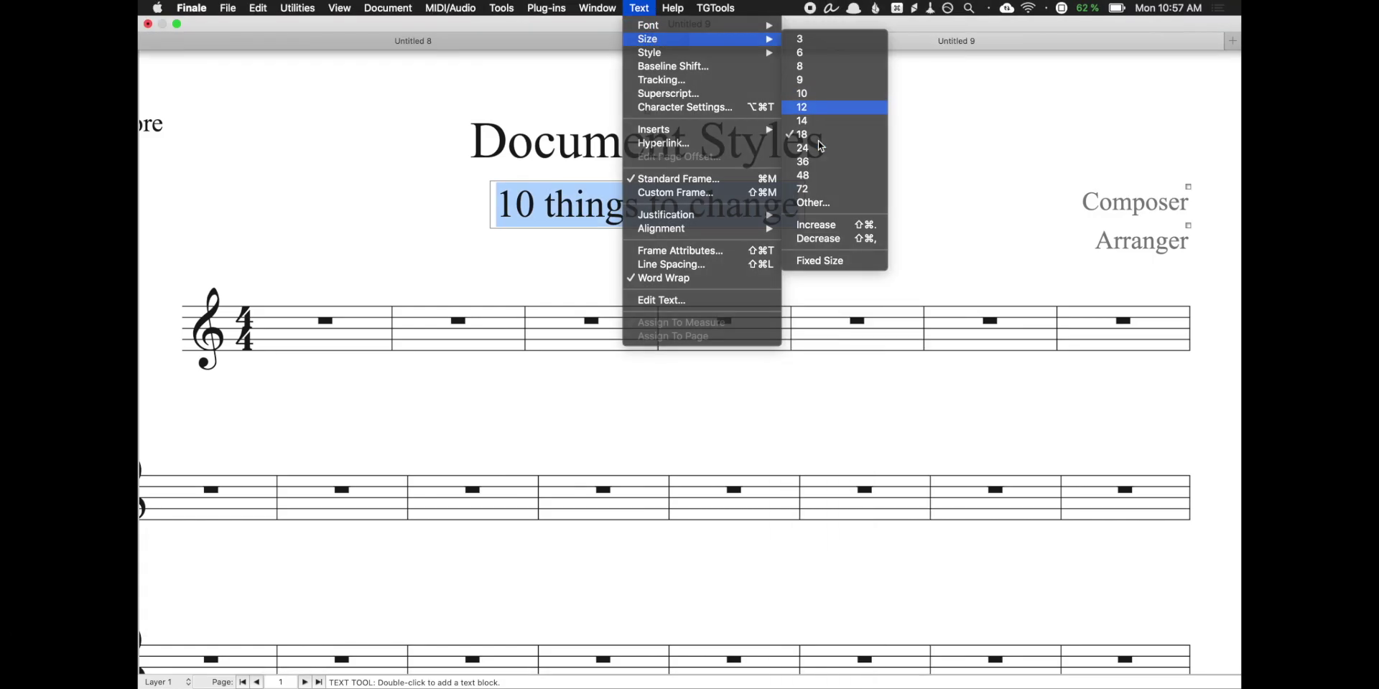
pyautogui.press('Escape')
pyautogui.moveTo(681, 215); pyautogui.dragTo(681, 187)
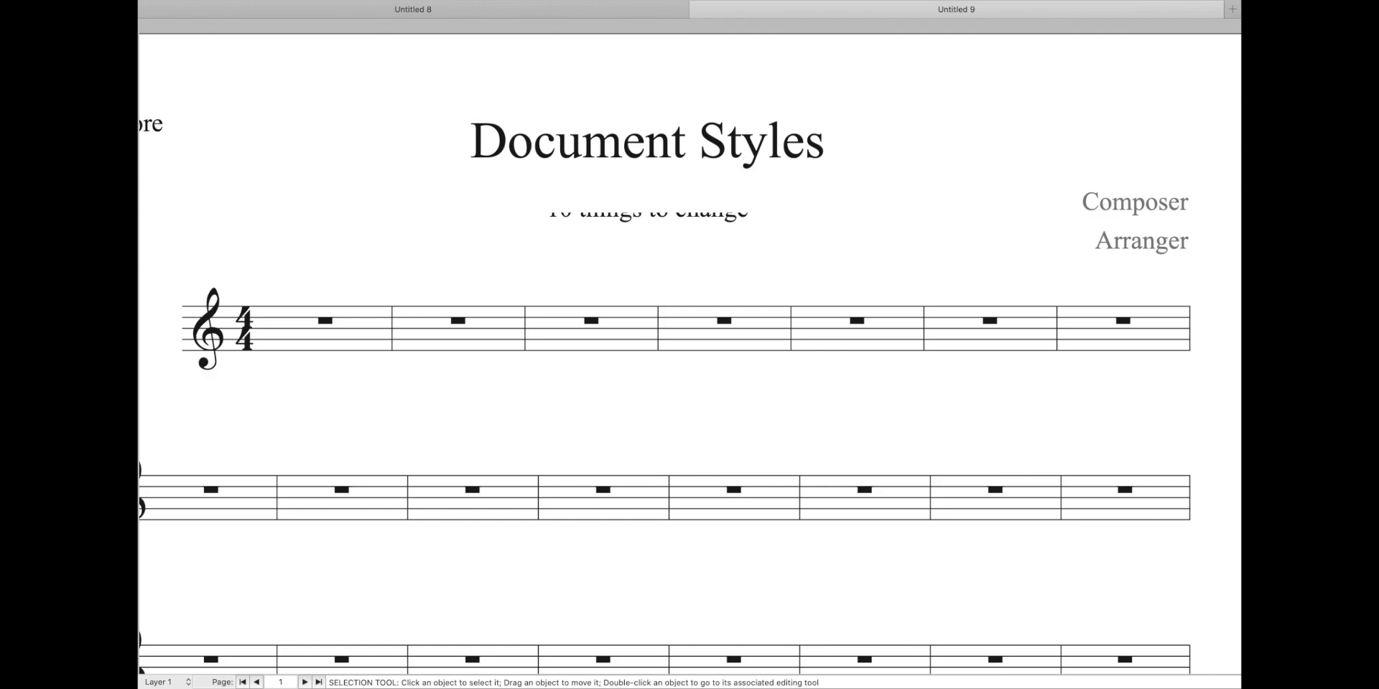
# Step: Move the Composer and Arranger text up level with the title and subtitle, placing the two lines closer together
pyautogui.moveTo(1096, 208); pyautogui.dragTo(1106, 133)
pyautogui.moveTo(1143, 255); pyautogui.dragTo(1141, 163)
pyautogui.click(1074, 180)
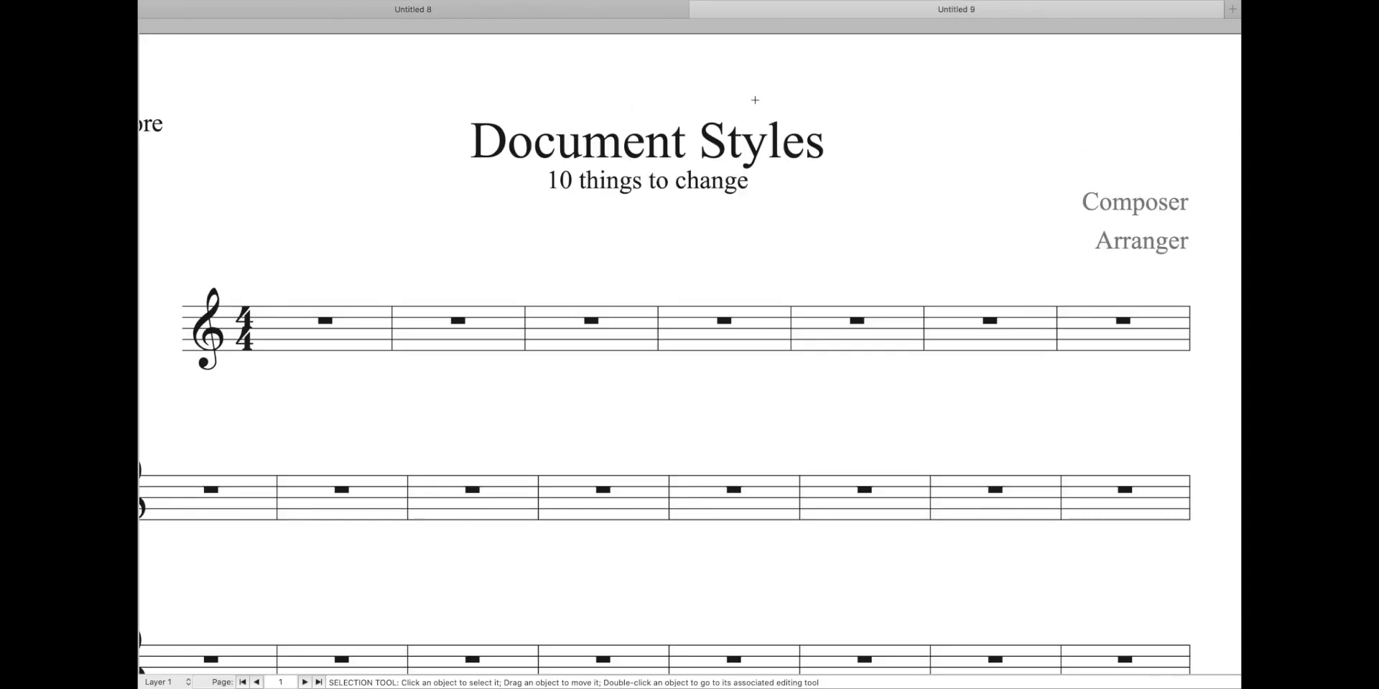
# Step: Undo the header edits and redo them to compare the original and adjusted layouts
pyautogui.press('super+z')
pyautogui.press('super+z')
pyautogui.press('super+z')
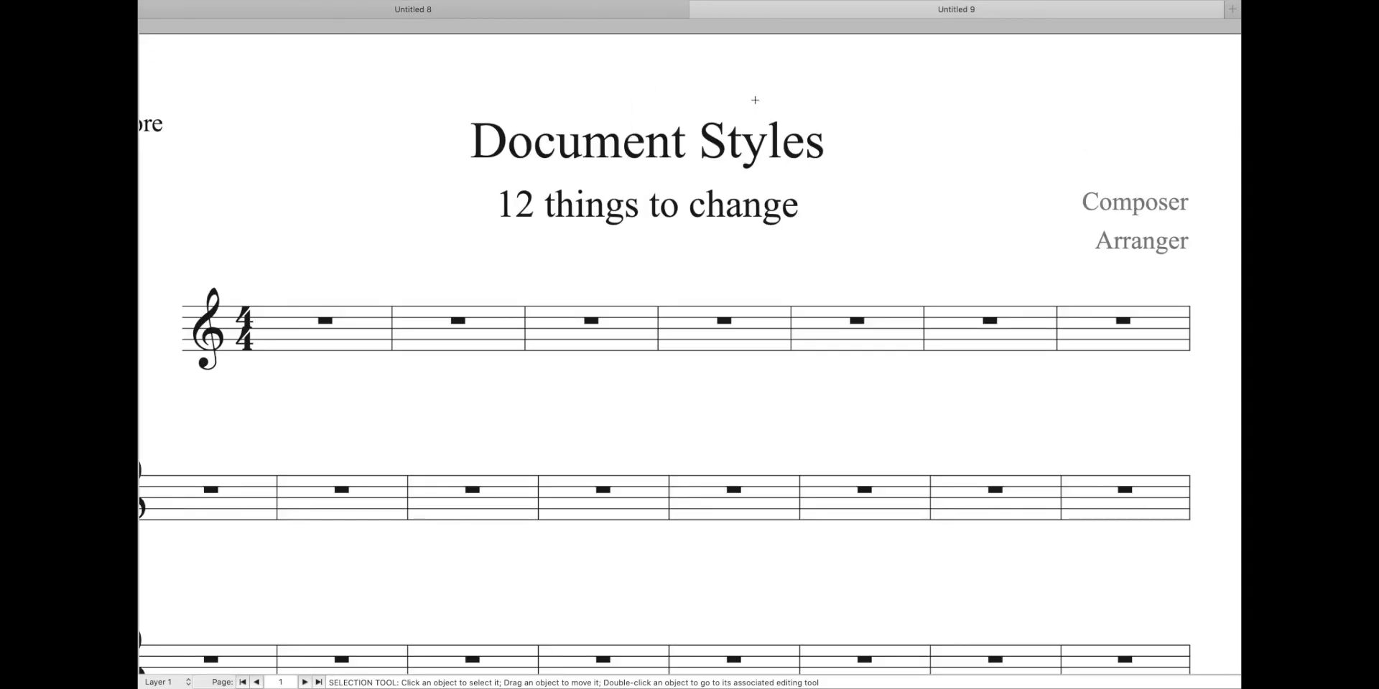
pyautogui.press('super+y')
pyautogui.press('super+y')
pyautogui.press('super+y')
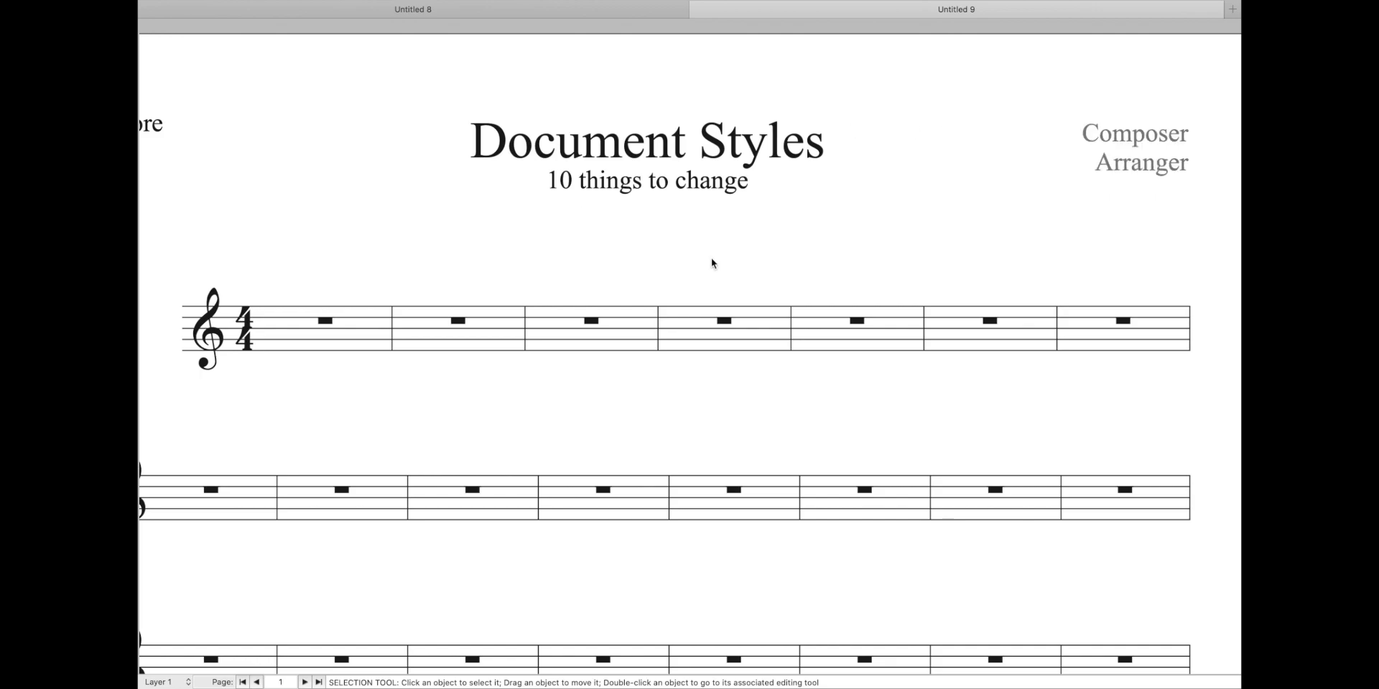
# Step: Enter a whole note G above the staff in measure 3 and tied whole notes on the same pitch in measures 4 through 7
pyautogui.hscroll(-2, 808, 289)
pyautogui.press('super+minus')
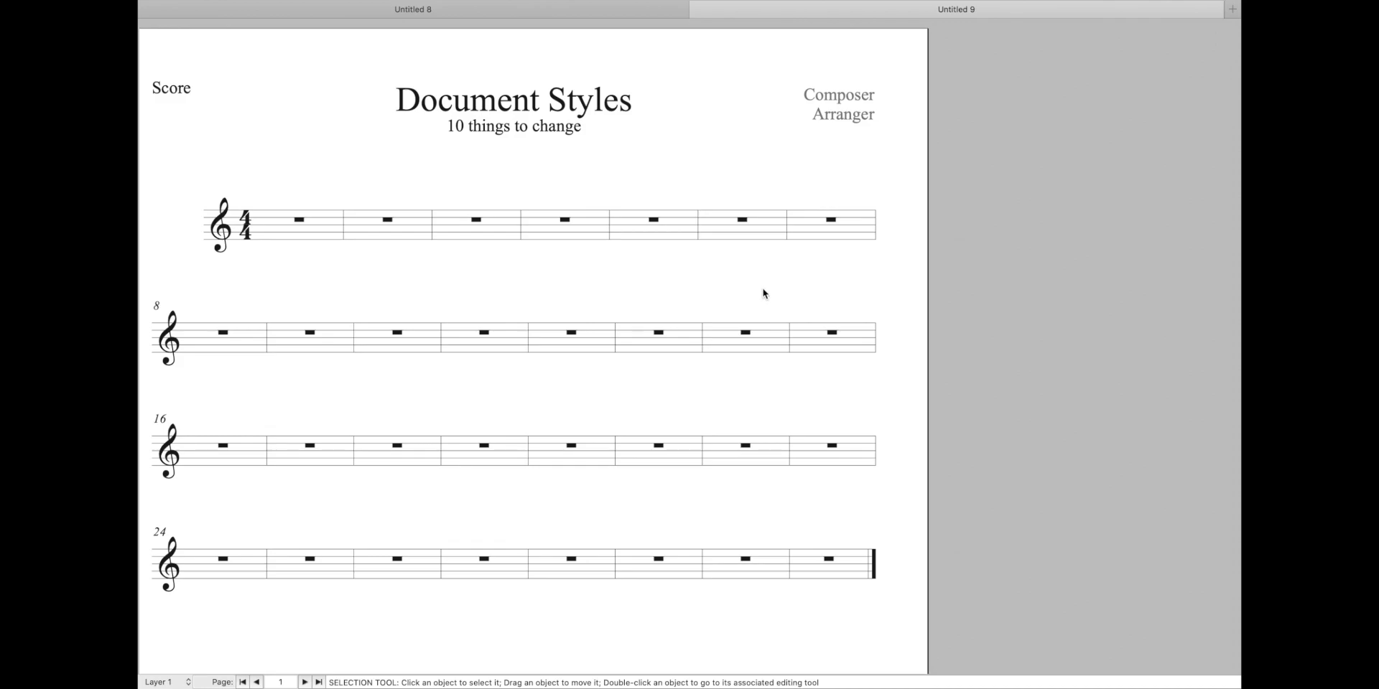
pyautogui.hotkey('ctrl', 's')
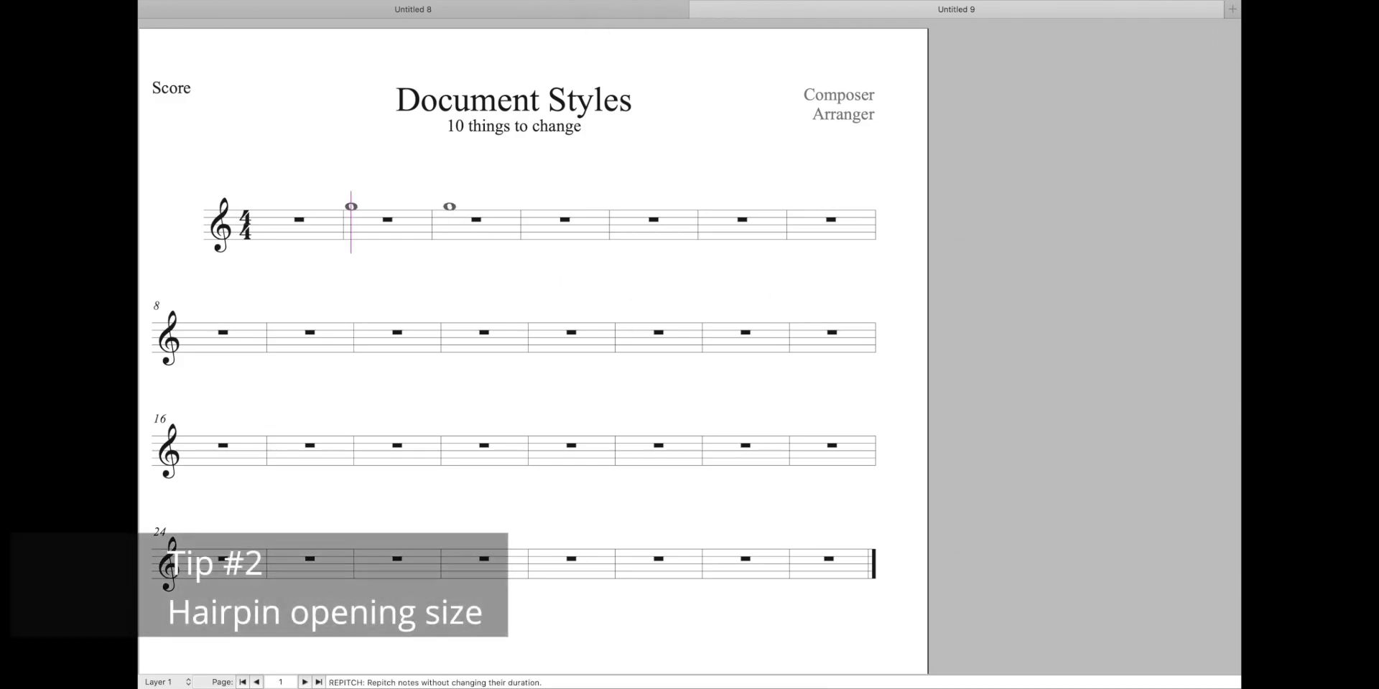
pyautogui.click(448, 207)
# Step: Add a crescendo hairpin under measure 3 and a decrescendo hairpin under measures 4 through 7
pyautogui.click(475, 229)
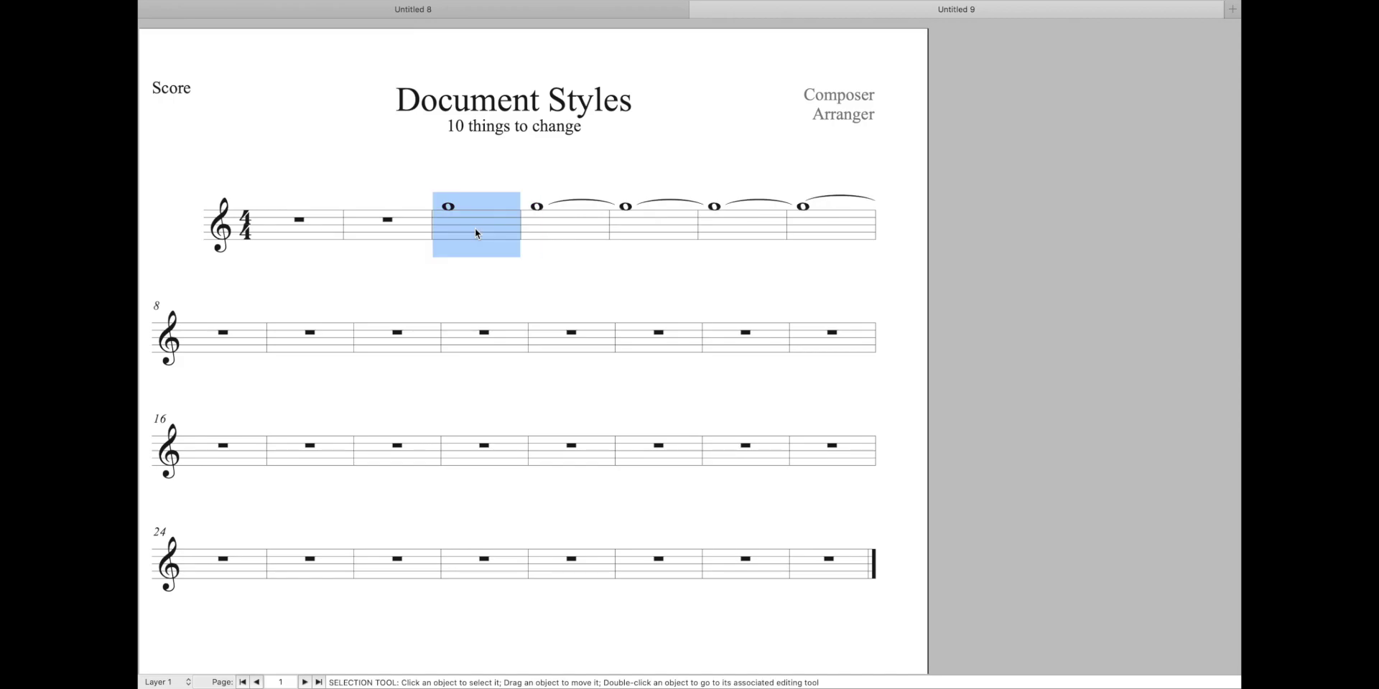
pyautogui.press('<')
pyautogui.click(537, 241)
pyautogui.keyDown('shift'); pyautogui.click(856, 207); pyautogui.keyUp('shift')
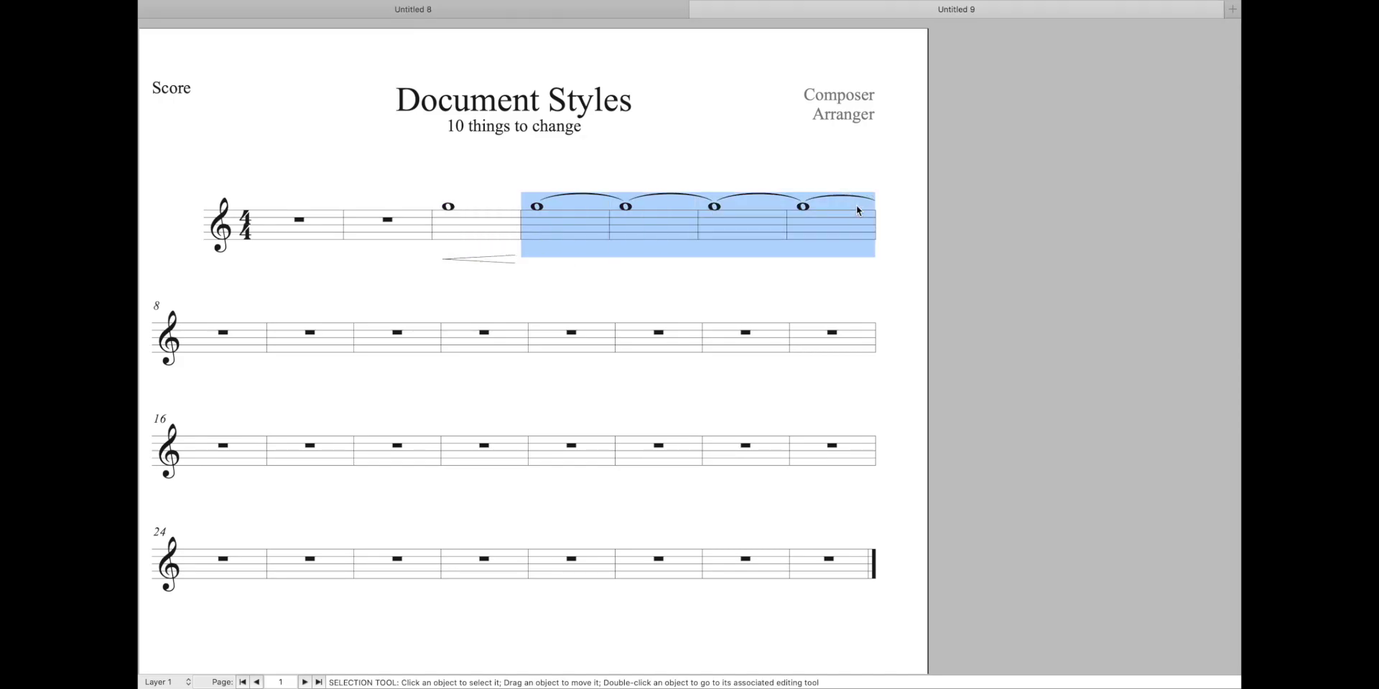
pyautogui.press('>')
# Step: Extend the open end of the measure 3 crescendo slightly closer to the barline
pyautogui.press('super+2')
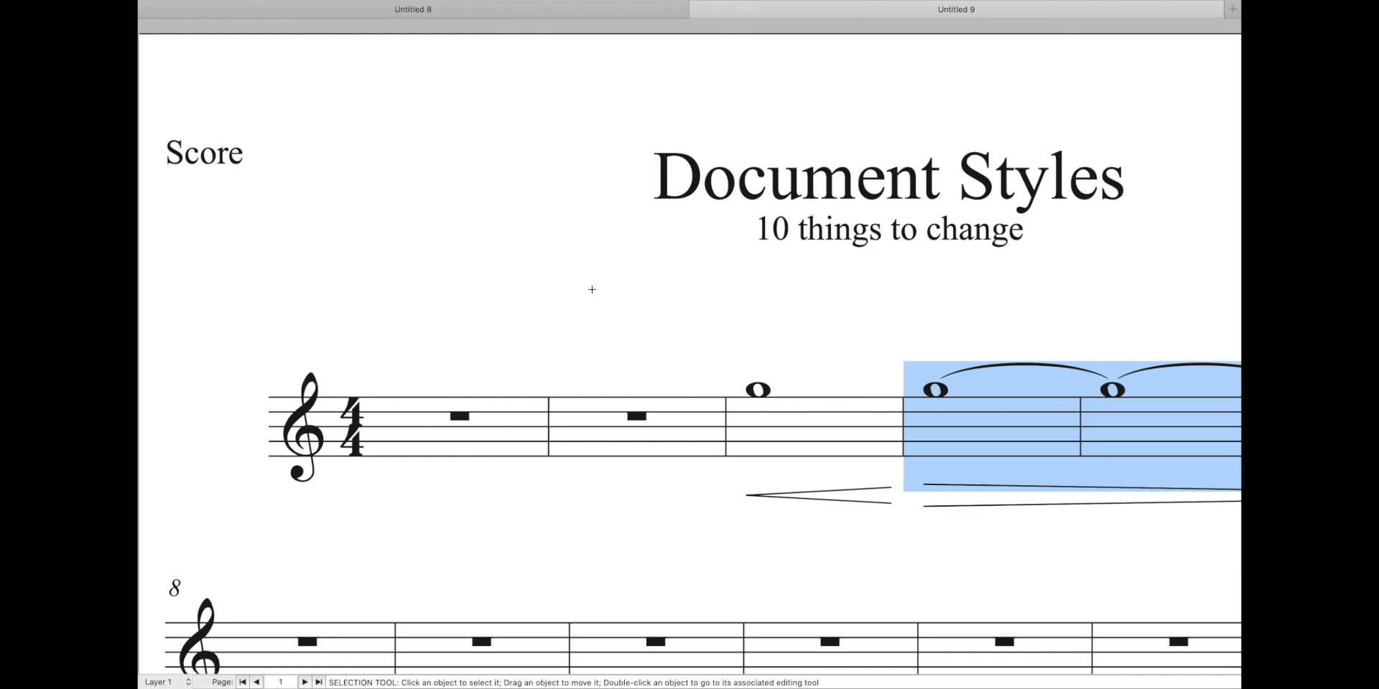
pyautogui.scroll(-3, 618, 330)
pyautogui.hscroll(5, 618, 330)
pyautogui.click(743, 444)
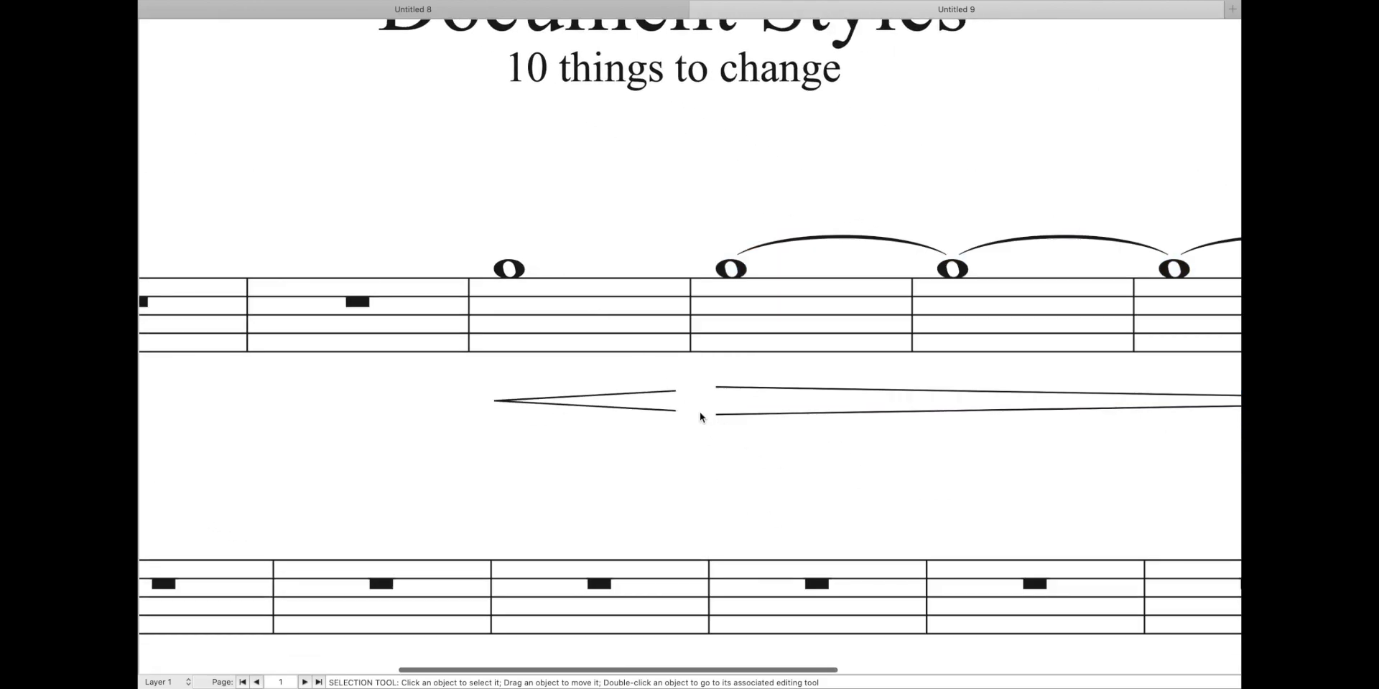
pyautogui.doubleClick(661, 408)
pyautogui.moveTo(670, 399)
pyautogui.mouseDown()
pyautogui.moveTo(702, 400)
pyautogui.moveTo(684, 408)
pyautogui.mouseUp()
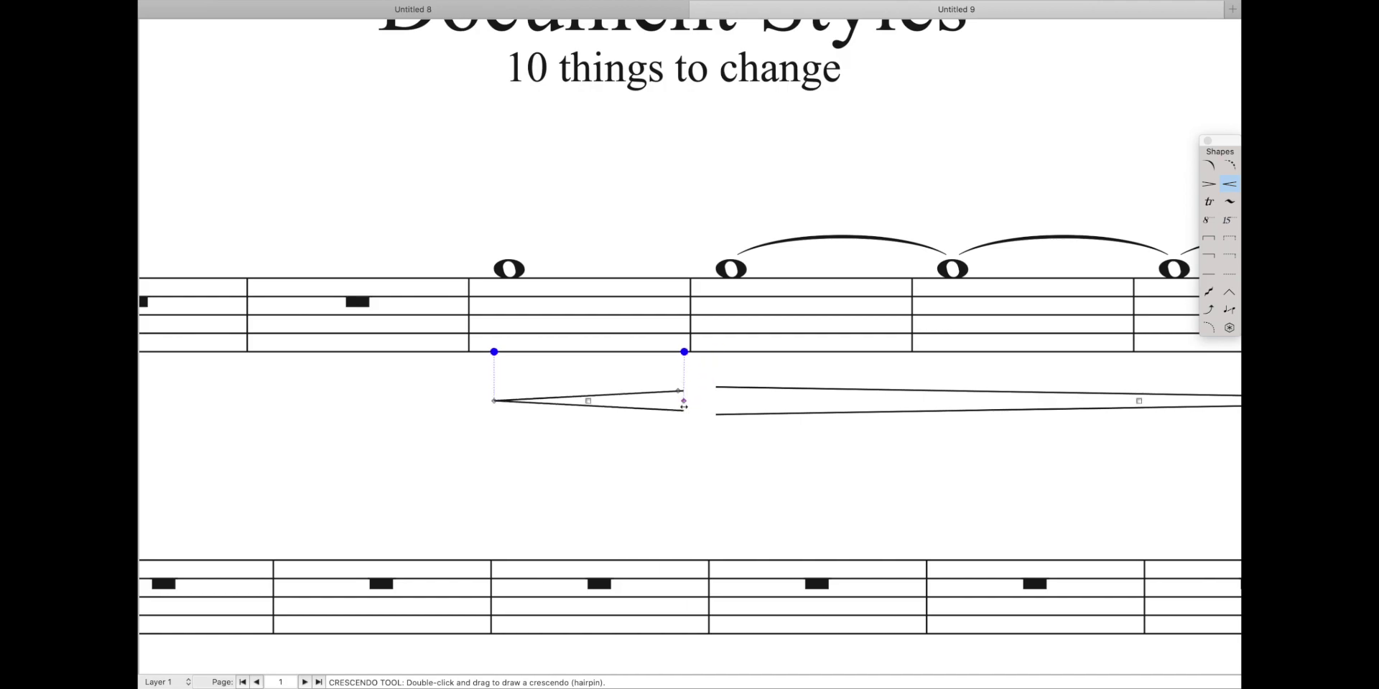
pyautogui.press('Escape')
# Step: Set the hairpins' short span opening width to 1.5 spaces in the Smart Shape options
pyautogui.press('s')
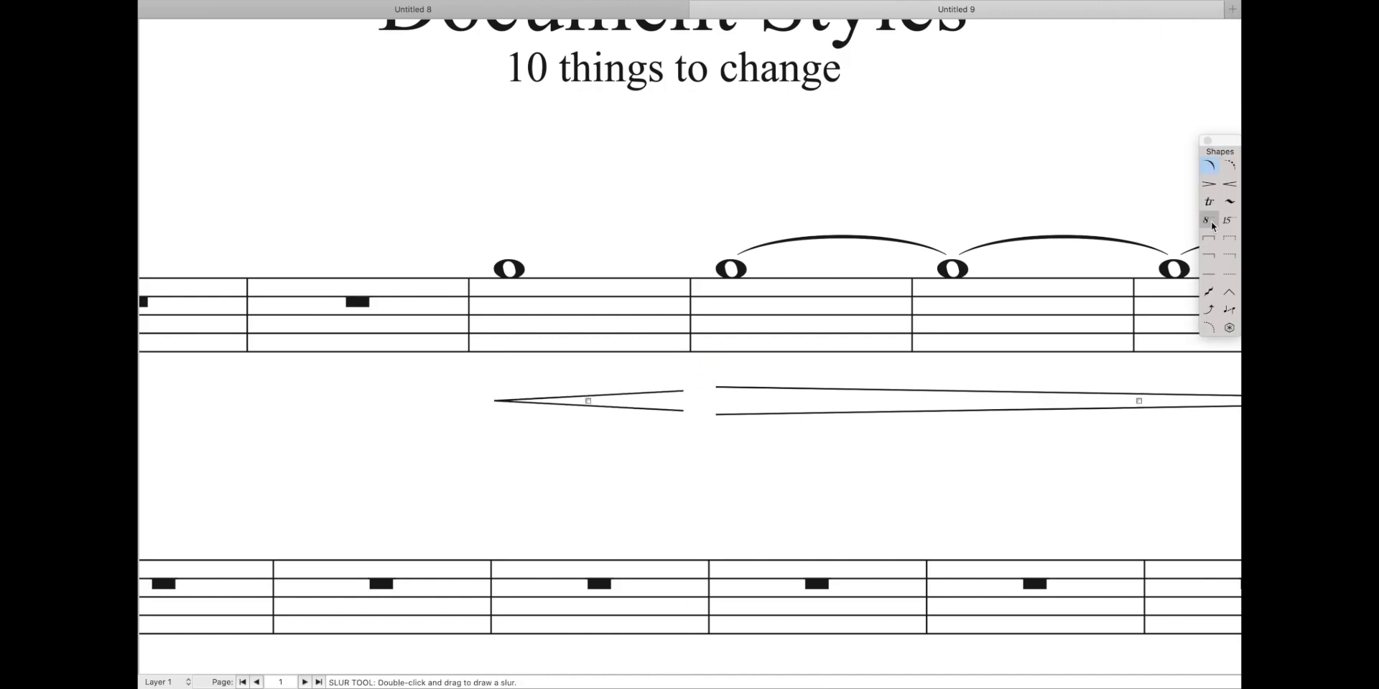
pyautogui.moveTo(591, 3)
pyautogui.click(654, 8)
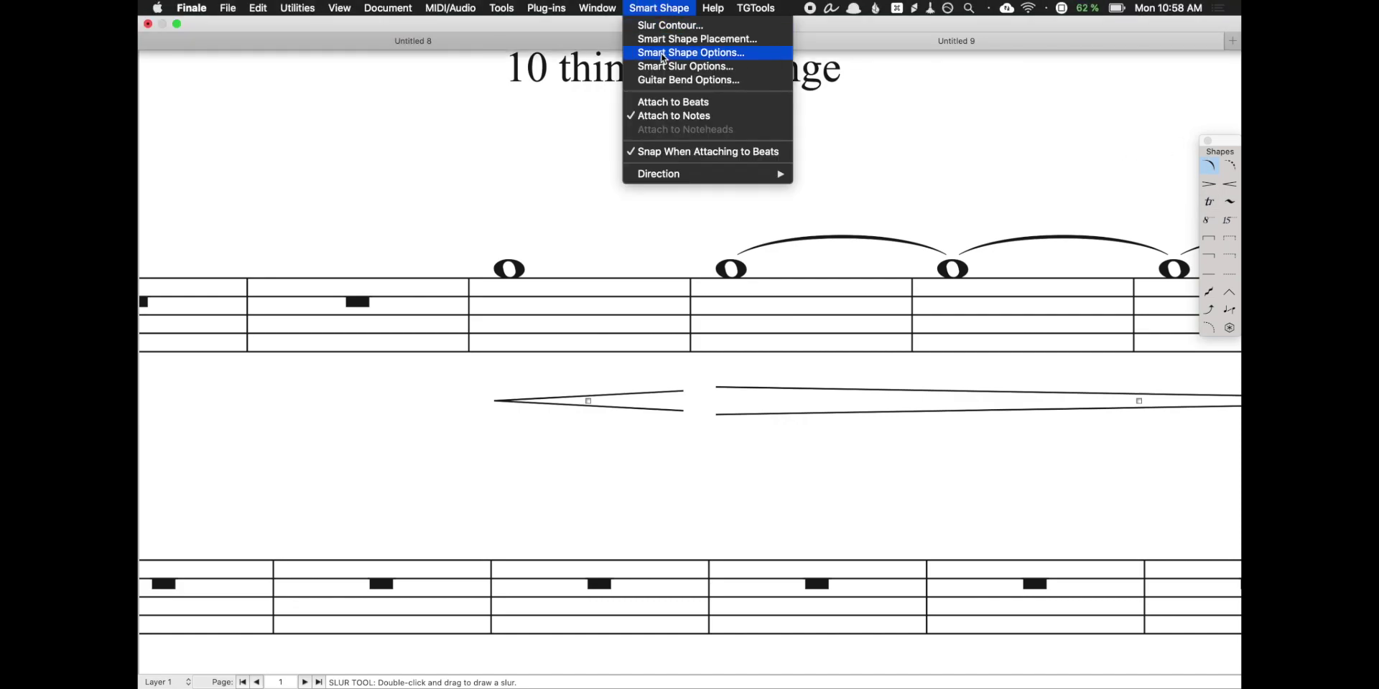
pyautogui.click(666, 56)
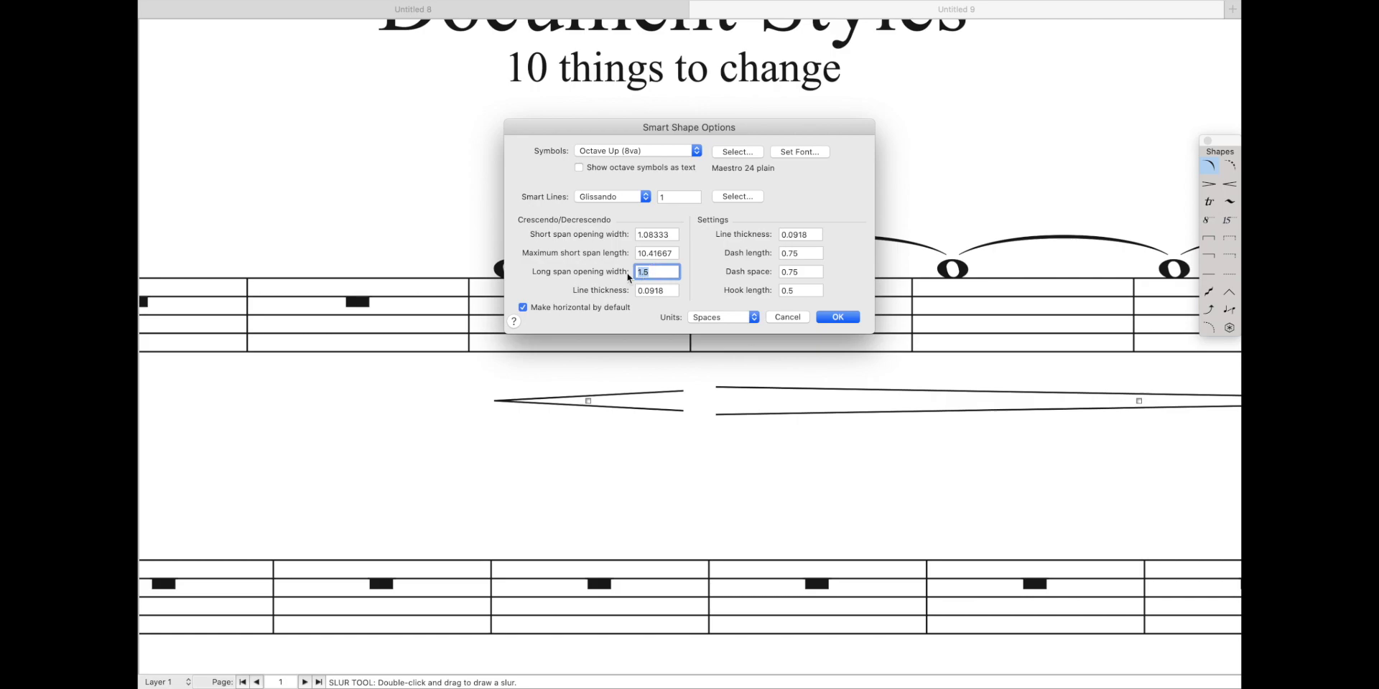
pyautogui.doubleClick(657, 235)
pyautogui.write('1.5')
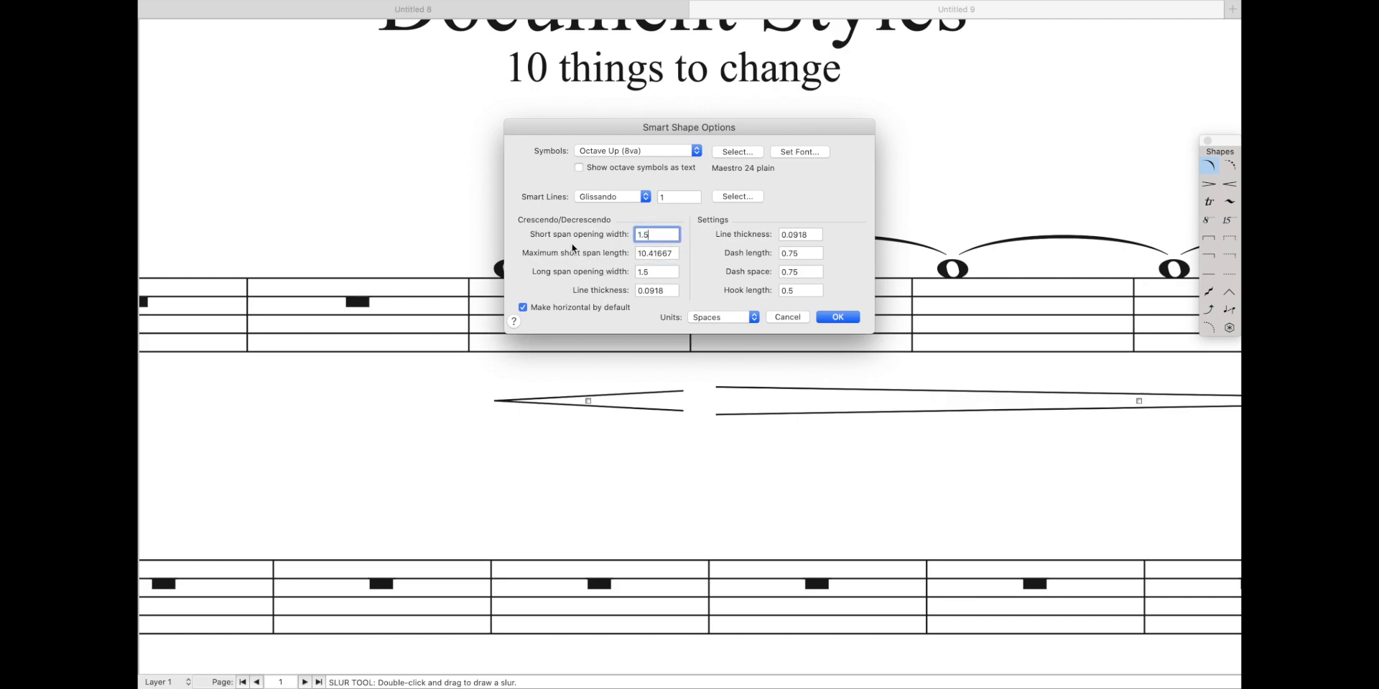
pyautogui.click(837, 317)
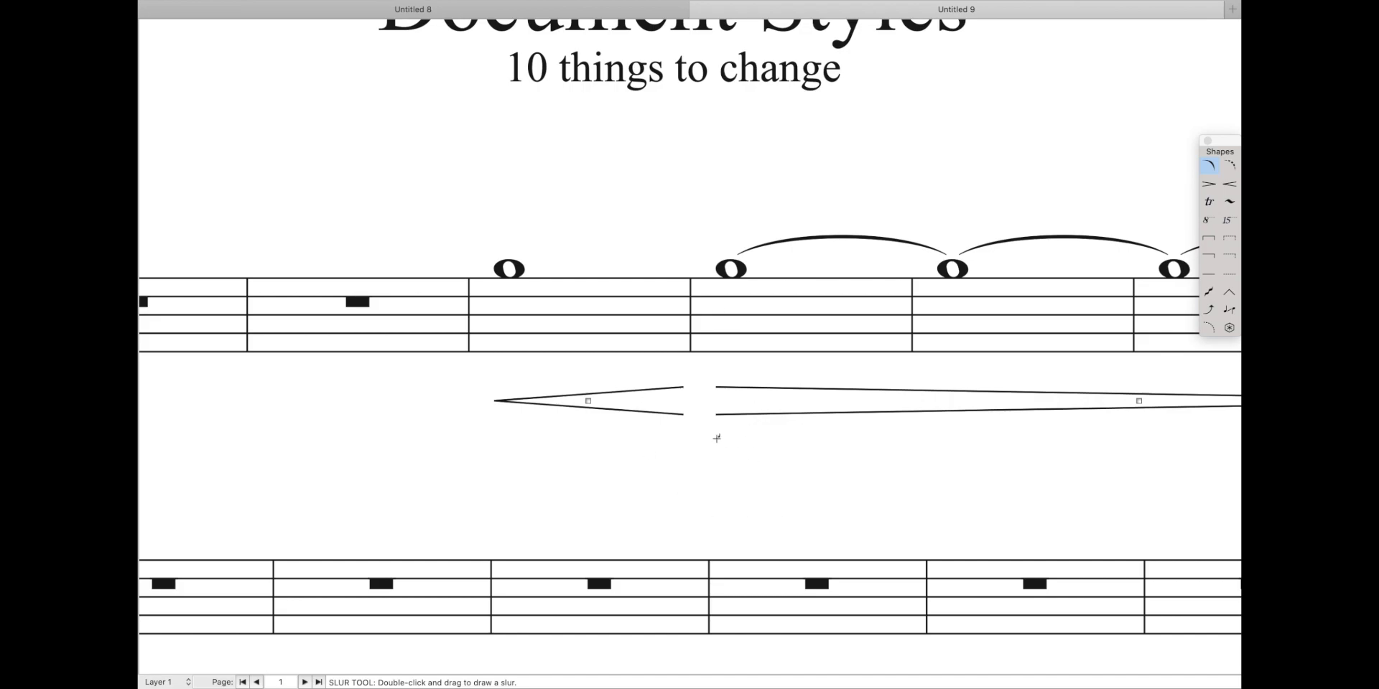
# Step: Open the expression selection for measure 1 and show the Tempo Marks category
pyautogui.press('super+minus')
pyautogui.hscroll(-7, 717, 438)
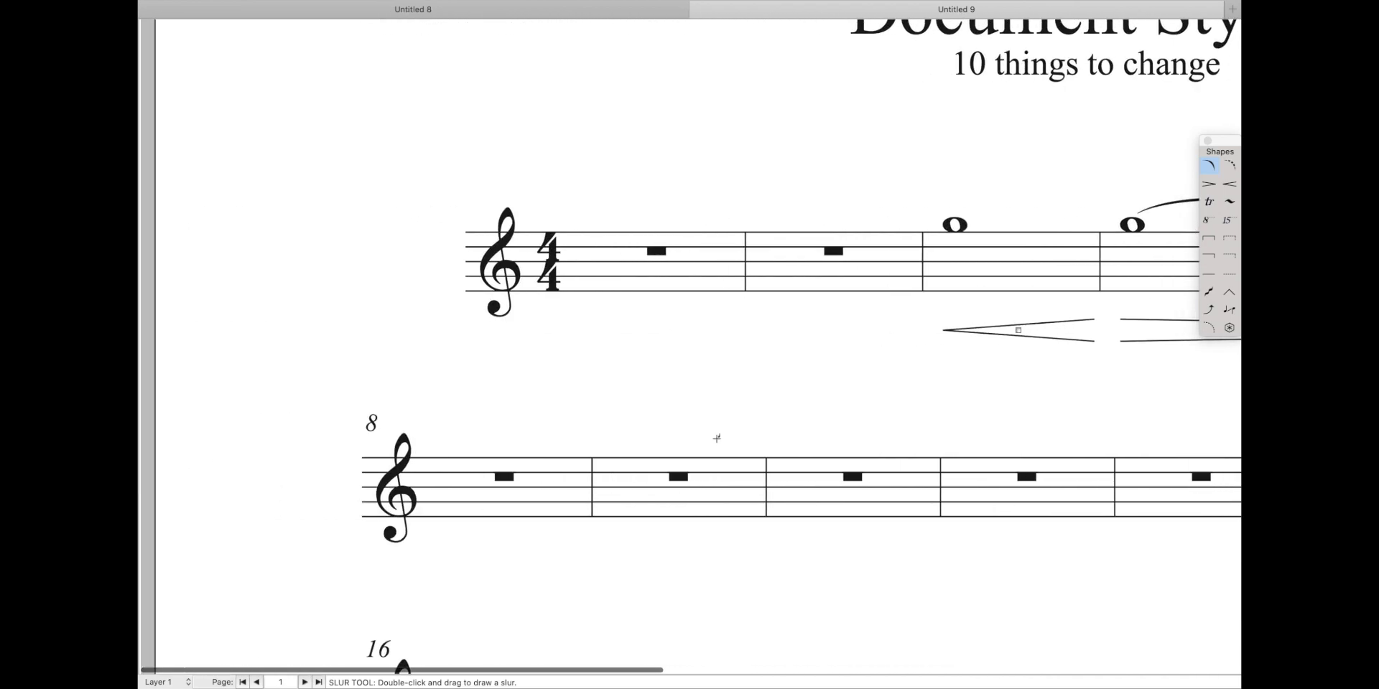
pyautogui.press('e')
pyautogui.doubleClick(578, 248)
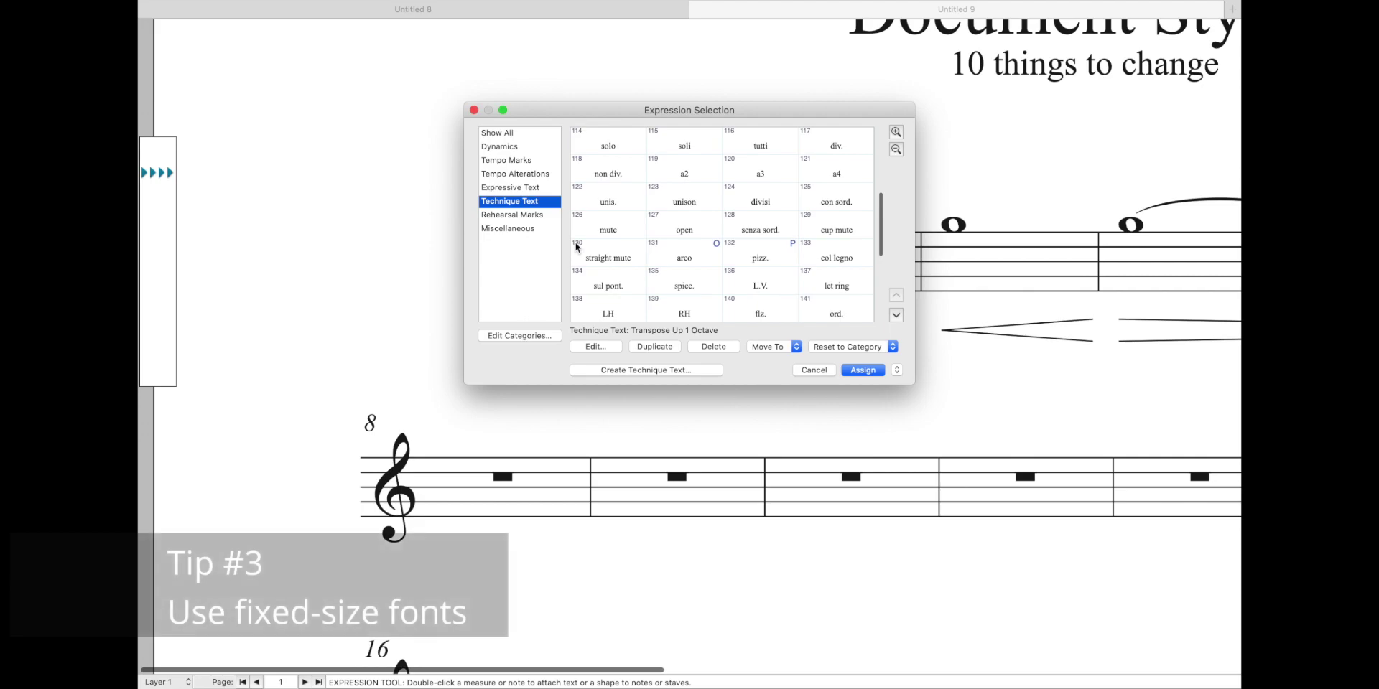
pyautogui.click(517, 160)
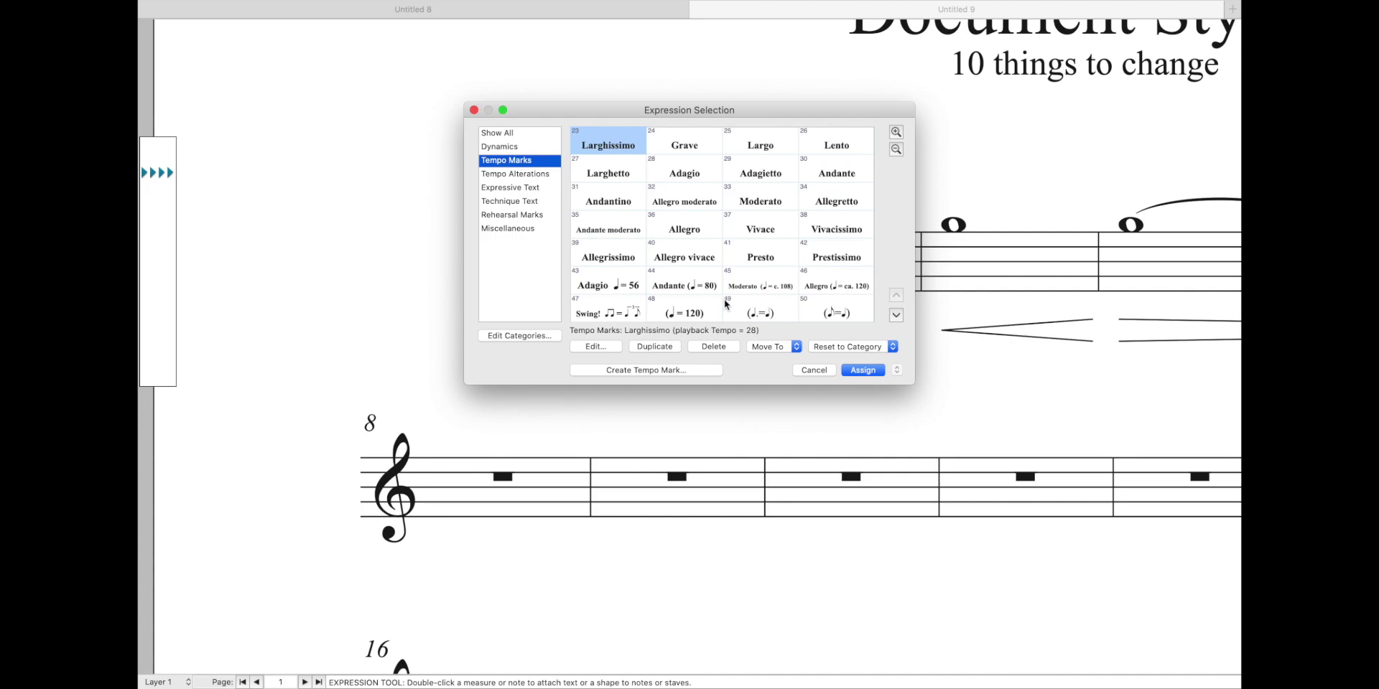
# Step: Make the Tempo Marks category's text, music and number fonts fixed size, and assign Larghissimo to measure 1
pyautogui.click(516, 337)
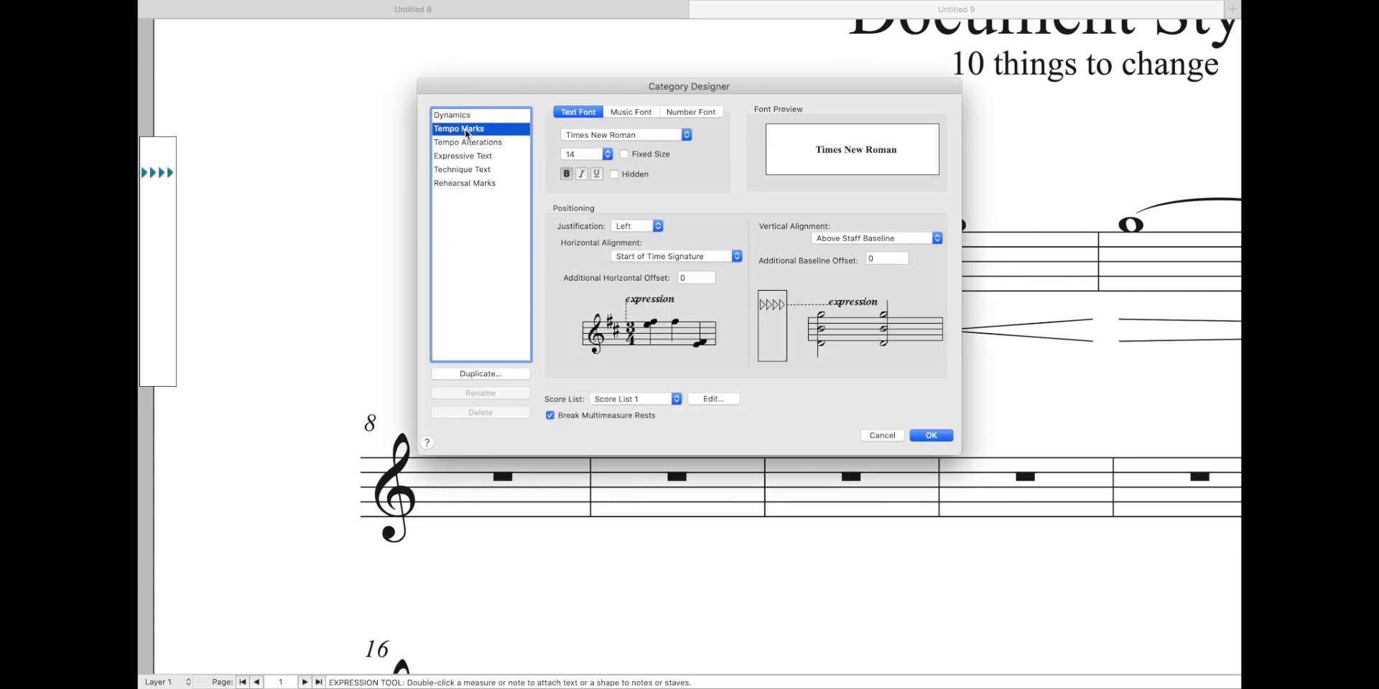
pyautogui.click(631, 154)
pyautogui.click(632, 114)
pyautogui.click(637, 153)
pyautogui.click(691, 112)
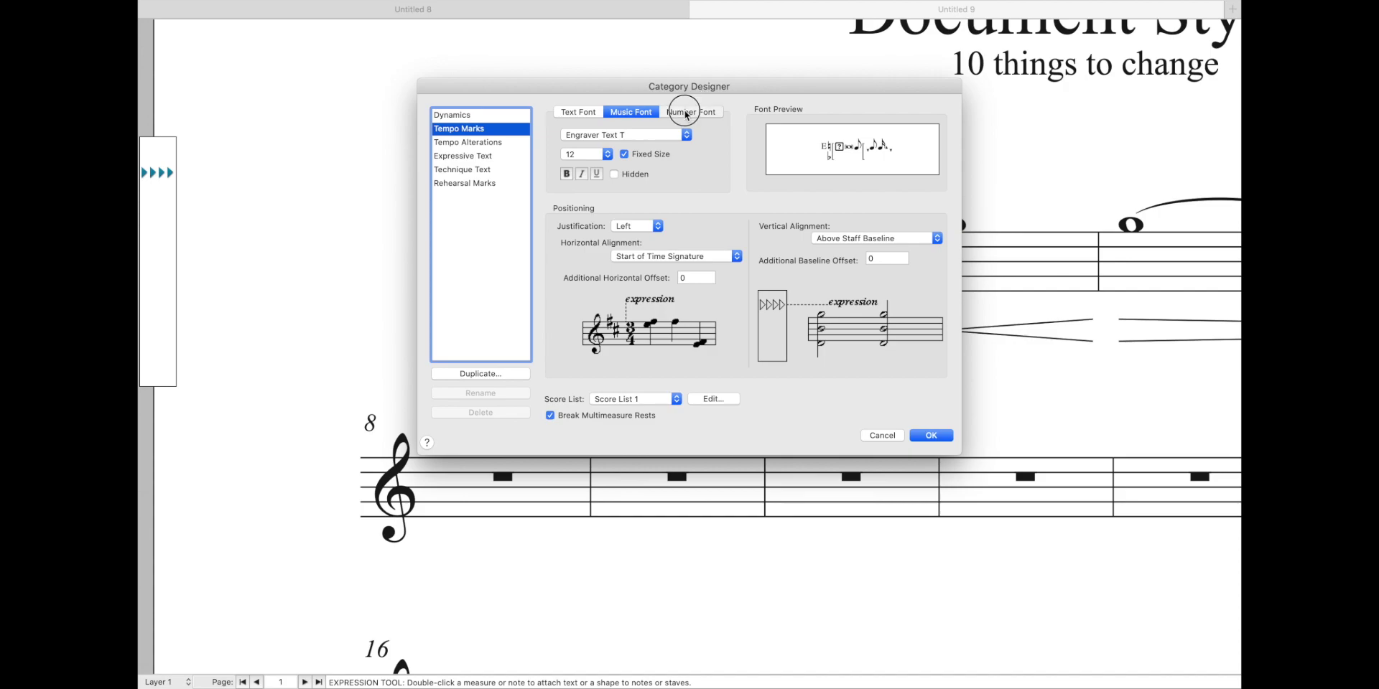
pyautogui.click(637, 155)
pyautogui.click(929, 436)
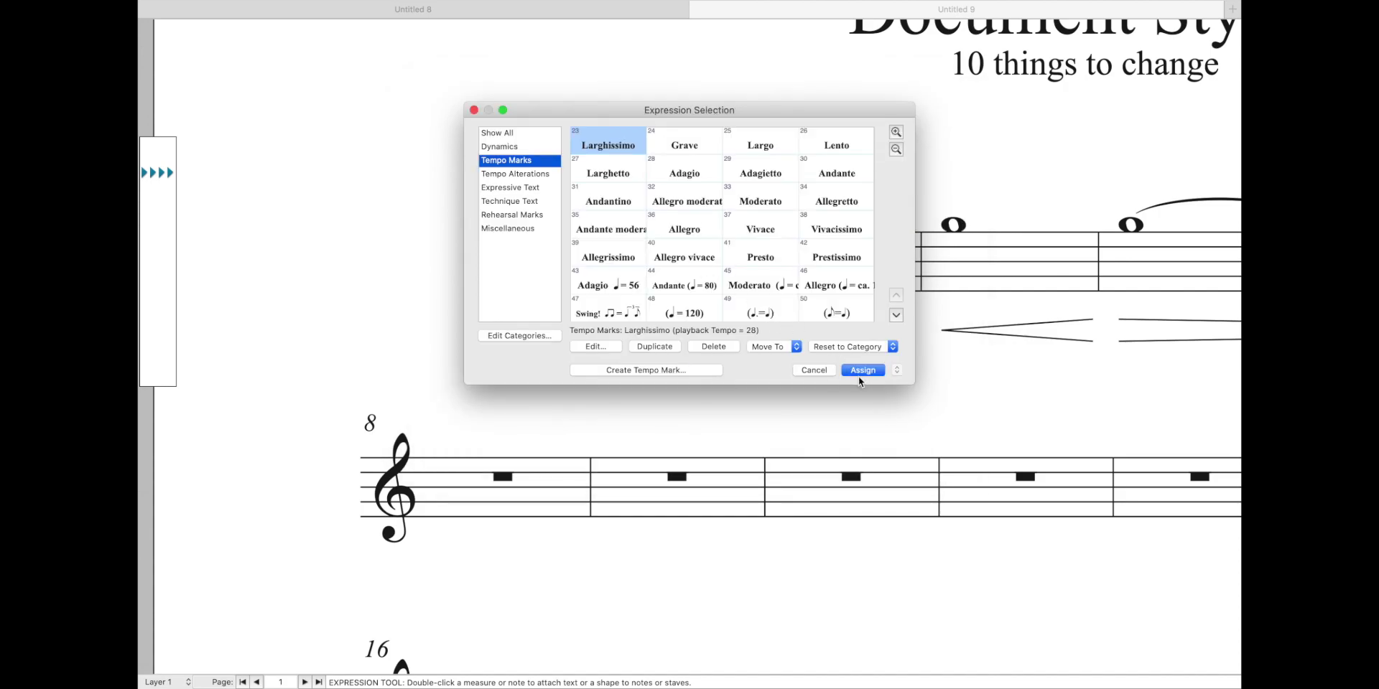
pyautogui.click(861, 370)
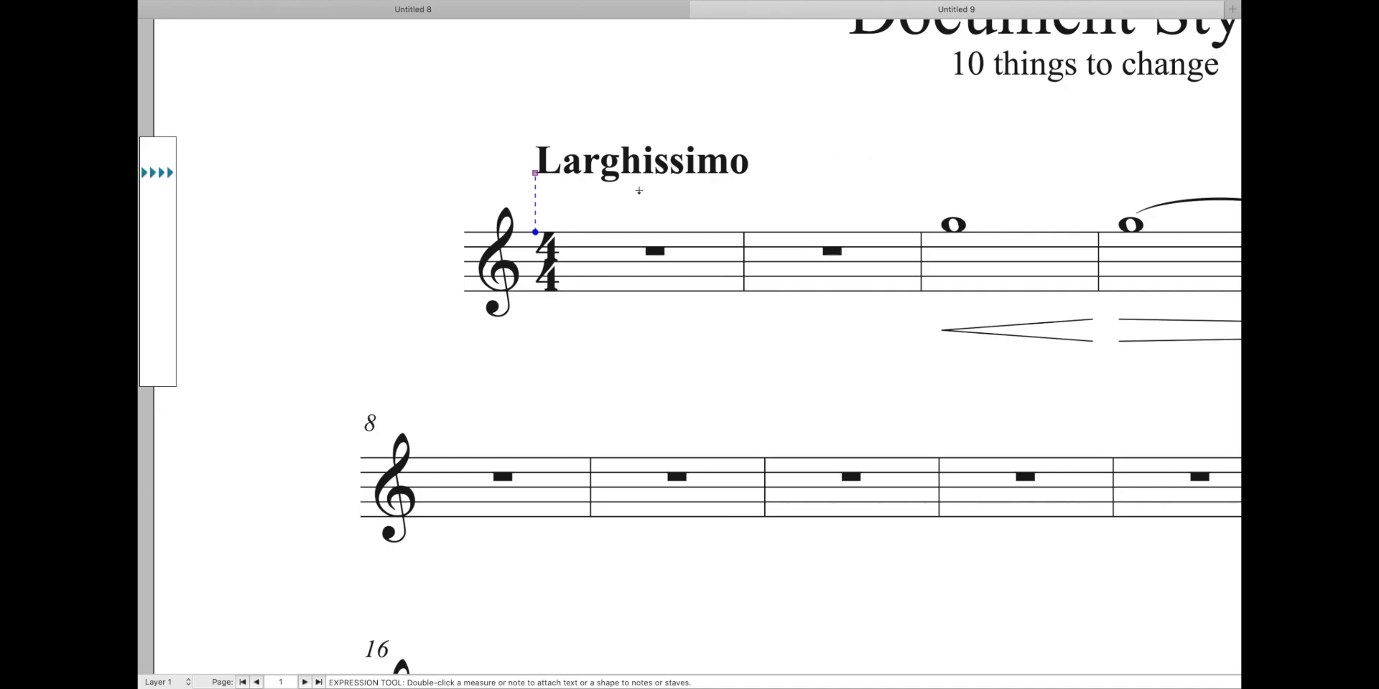
# Step: View Part 1, and in the score try resizing the staff to 30% through the end of the piece, undoing the resize
pyautogui.press('super+alt+period')
pyautogui.scroll(3, 639, 190)
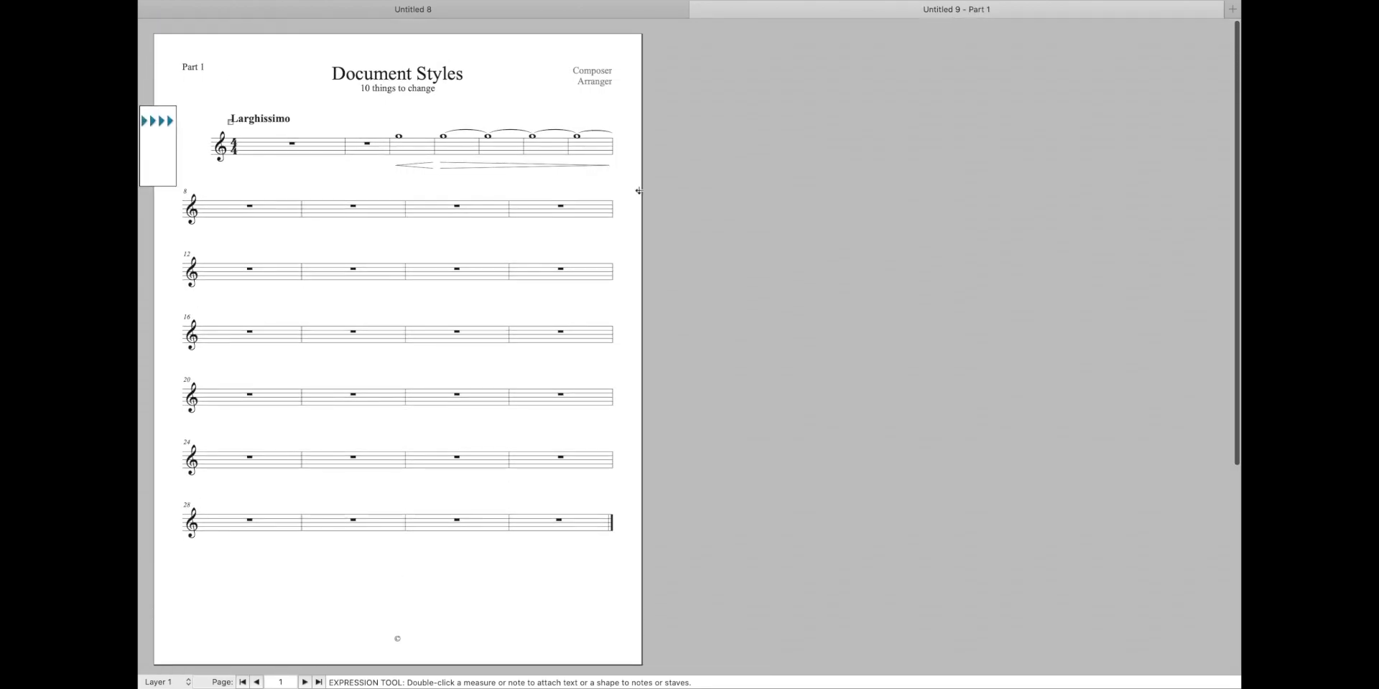
pyautogui.press('super+alt+shift+p')
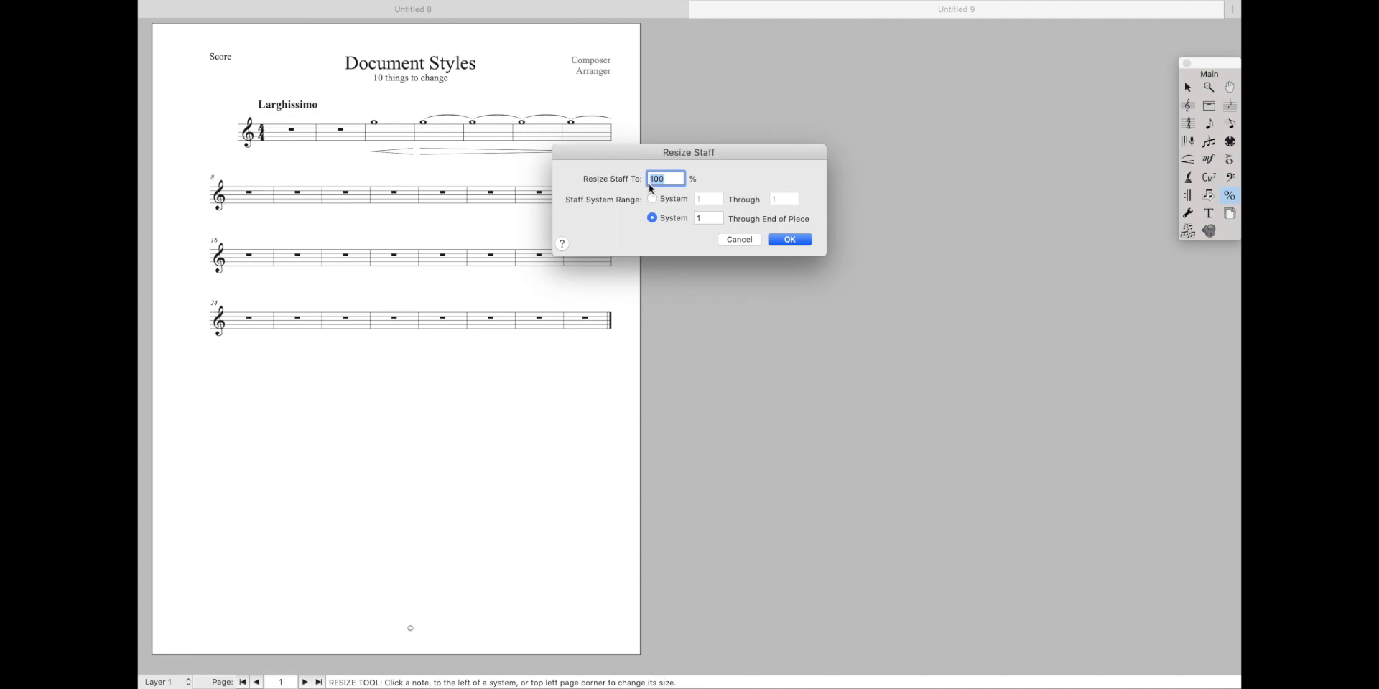
pyautogui.write('30')
pyautogui.press('Return')
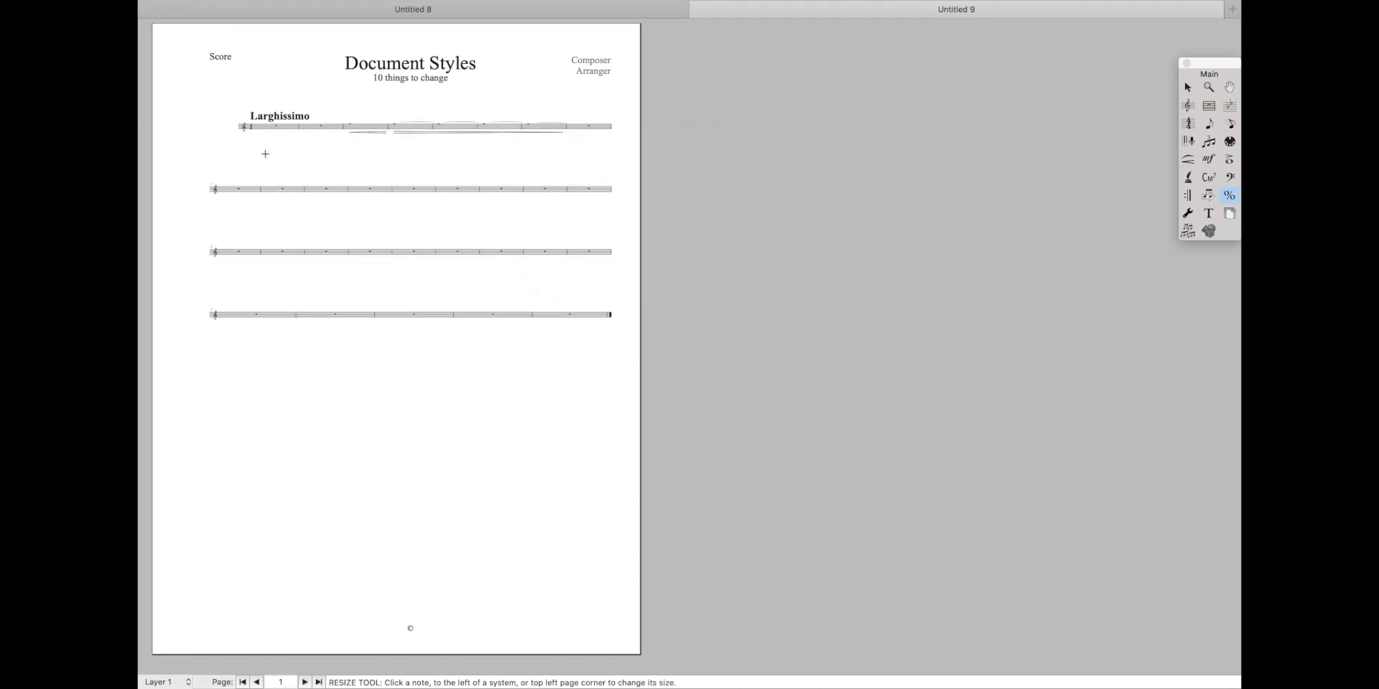
pyautogui.press('super+z')
# Step: Assign the Technique Text expression solo to the whole note in measure 3
pyautogui.press('super+equal')
pyautogui.press('super+equal')
pyautogui.press('super+equal')
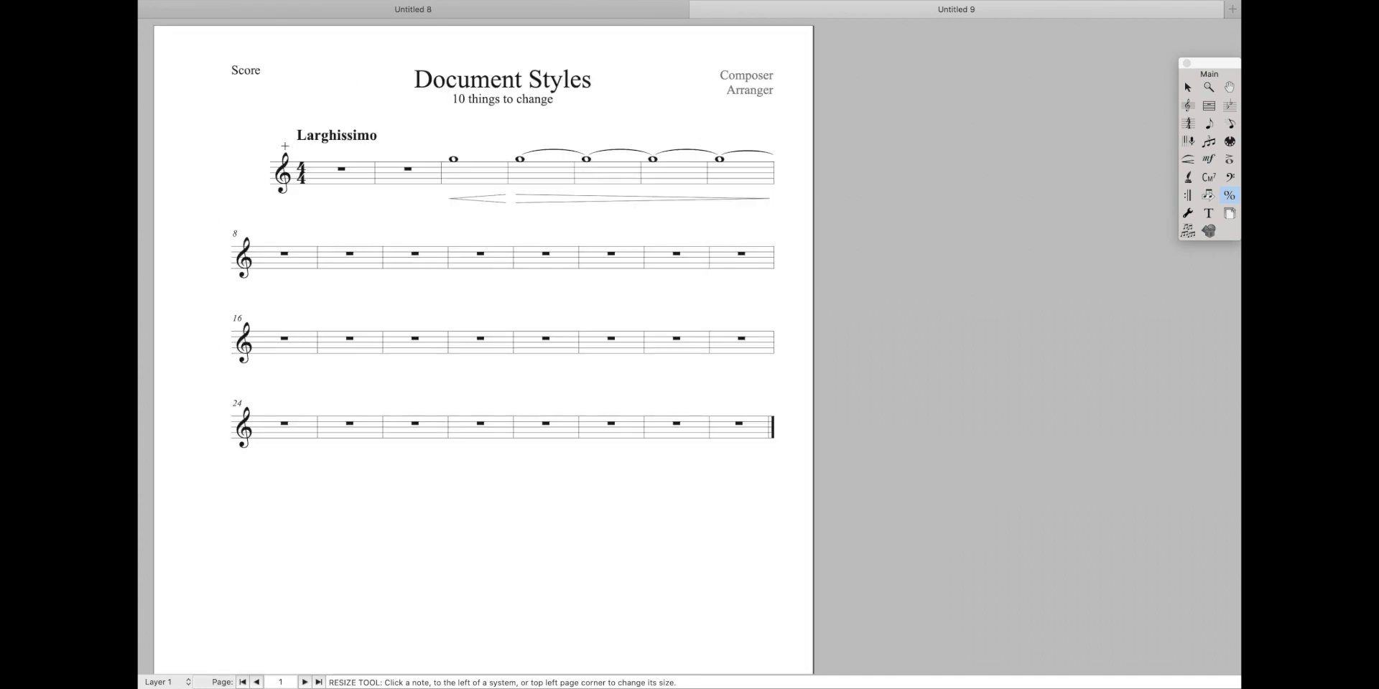
pyautogui.scroll(-4, 285, 146)
pyautogui.hscroll(6, 285, 145)
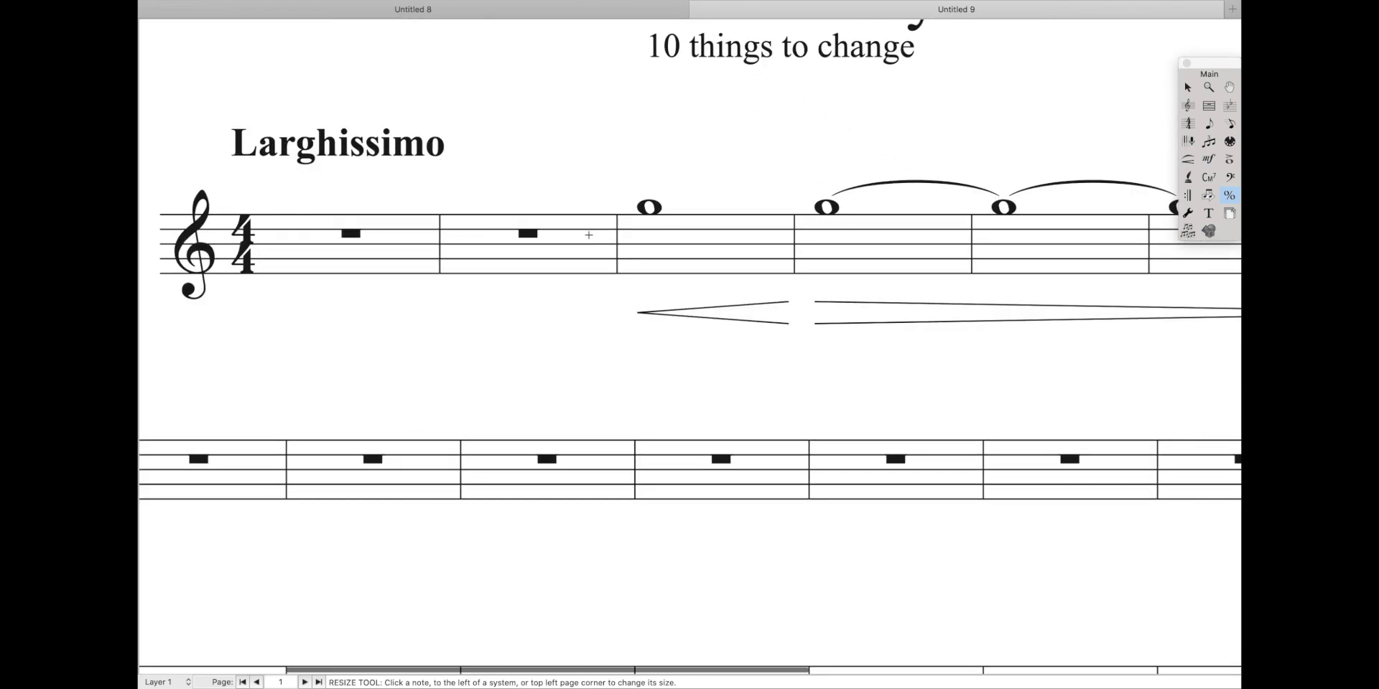
pyautogui.hotkey('ctrl', 'e')
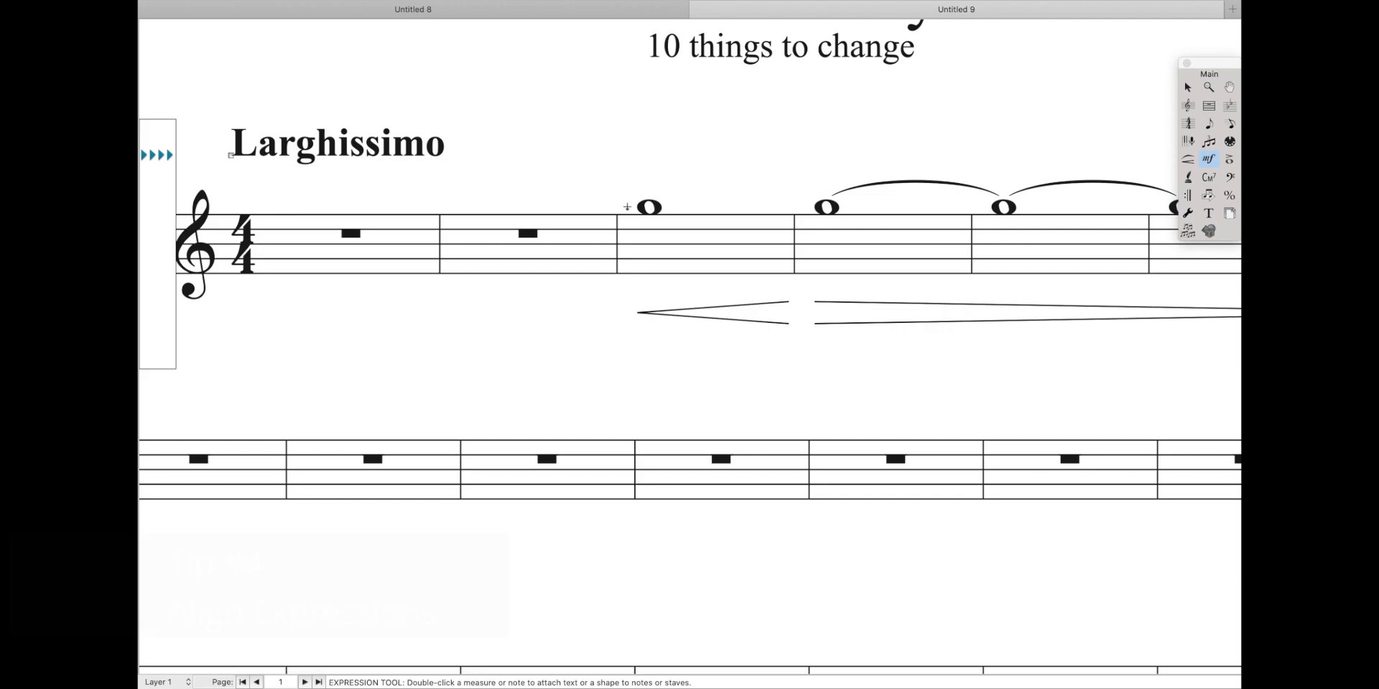
pyautogui.doubleClick(631, 206)
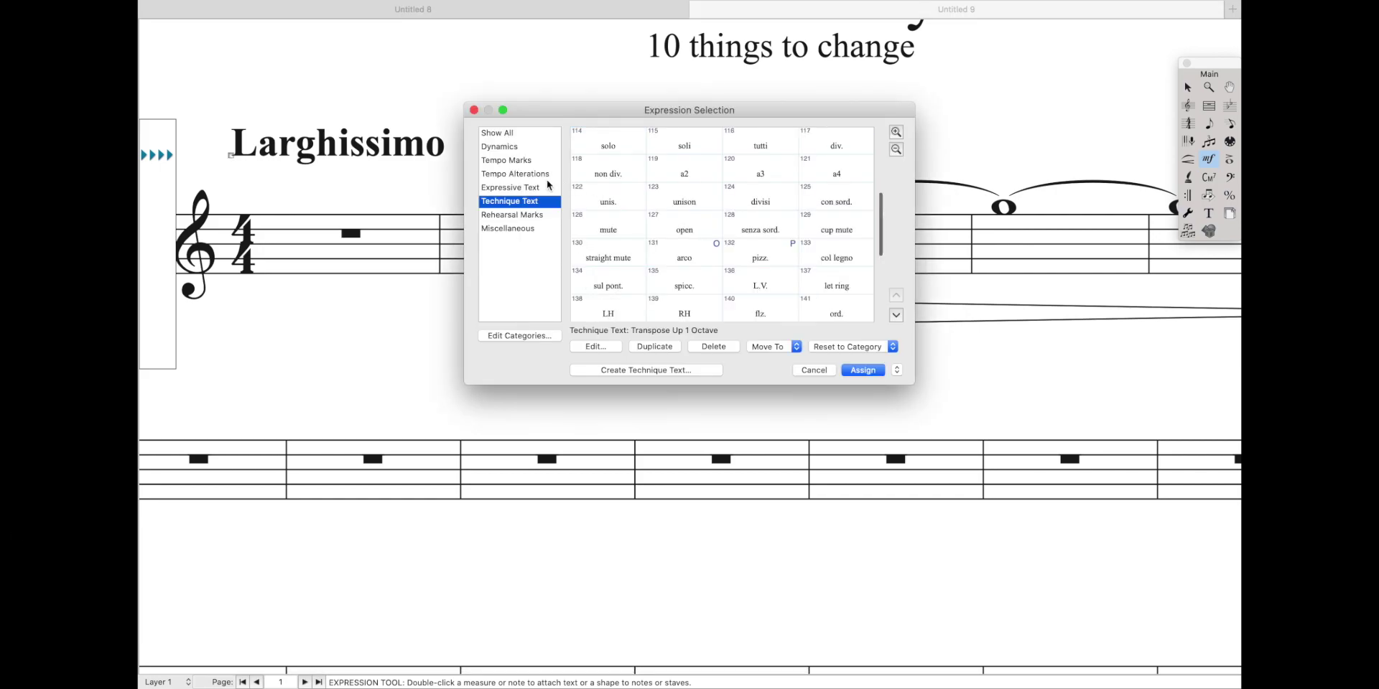
pyautogui.click(605, 137)
pyautogui.doubleClick(606, 137)
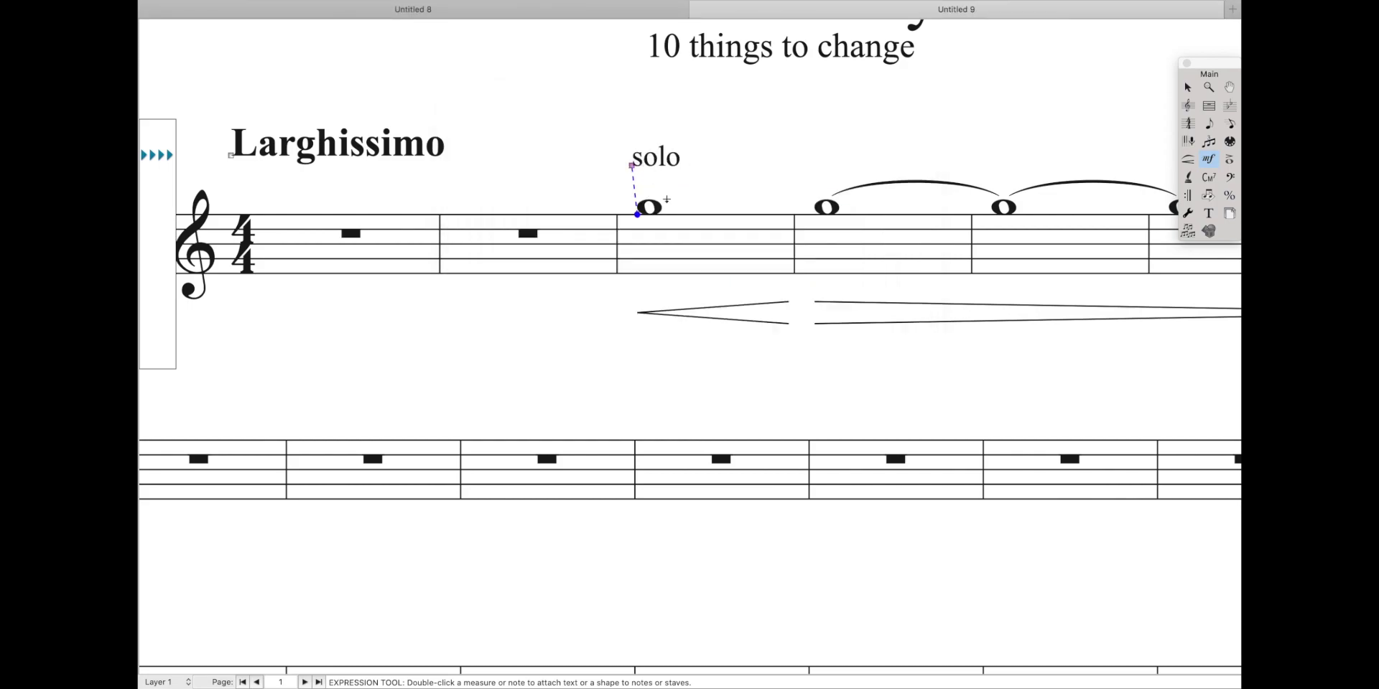
# Step: Add the a2 expression beside solo in measure 3 and remove the manual adjustments from the expressions there
pyautogui.doubleClick(670, 201)
pyautogui.doubleClick(684, 173)
pyautogui.doubleClick(688, 175)
pyautogui.doubleClick(688, 175)
pyautogui.rightClick(670, 166)
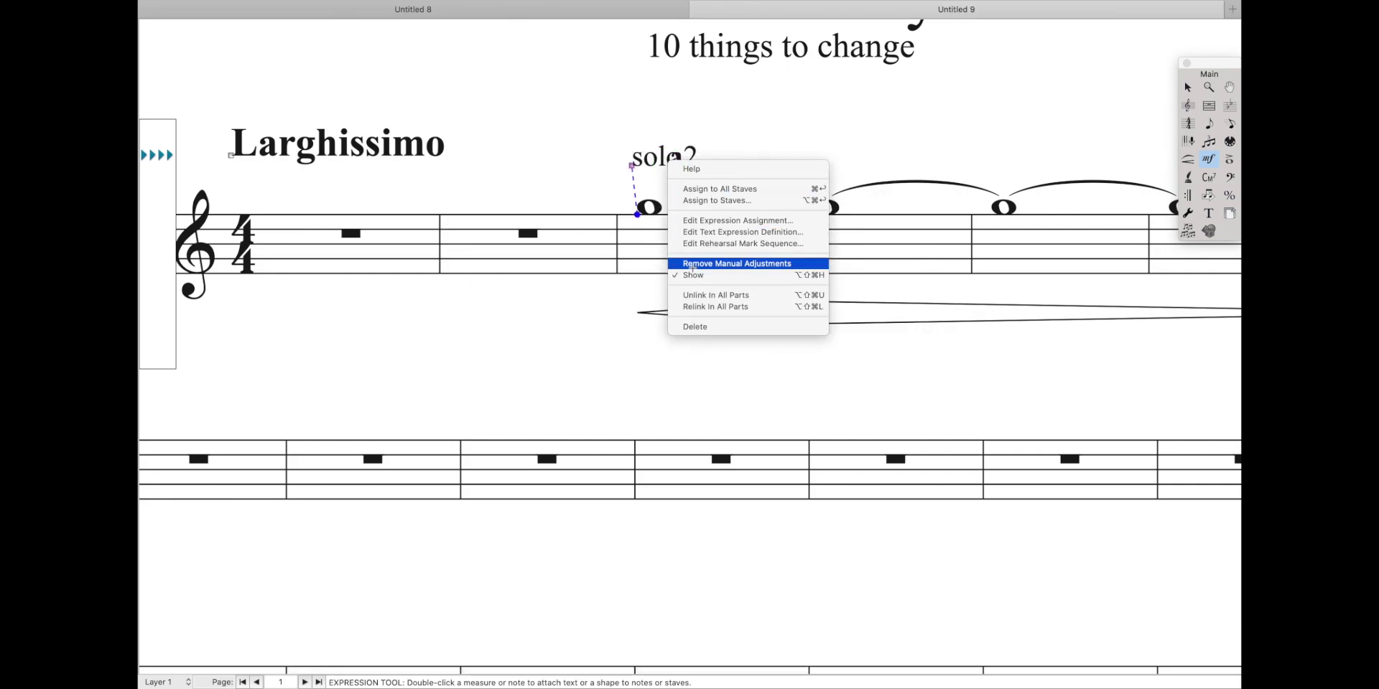
pyautogui.click(692, 265)
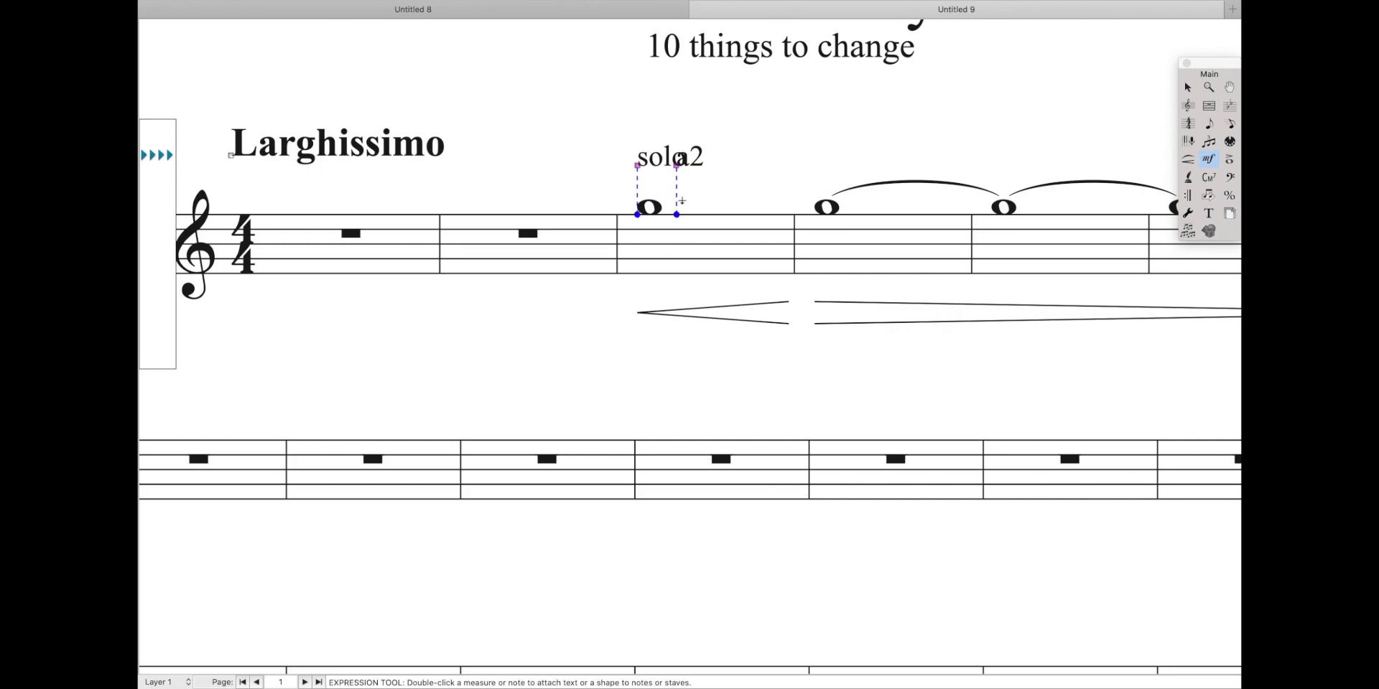
# Step: Set the Technique Text category's horizontal alignment to Left of All Noteheads in the Category Designer
pyautogui.press('Escape')
pyautogui.press('Escape')
pyautogui.doubleClick(650, 207)
pyautogui.click(550, 335)
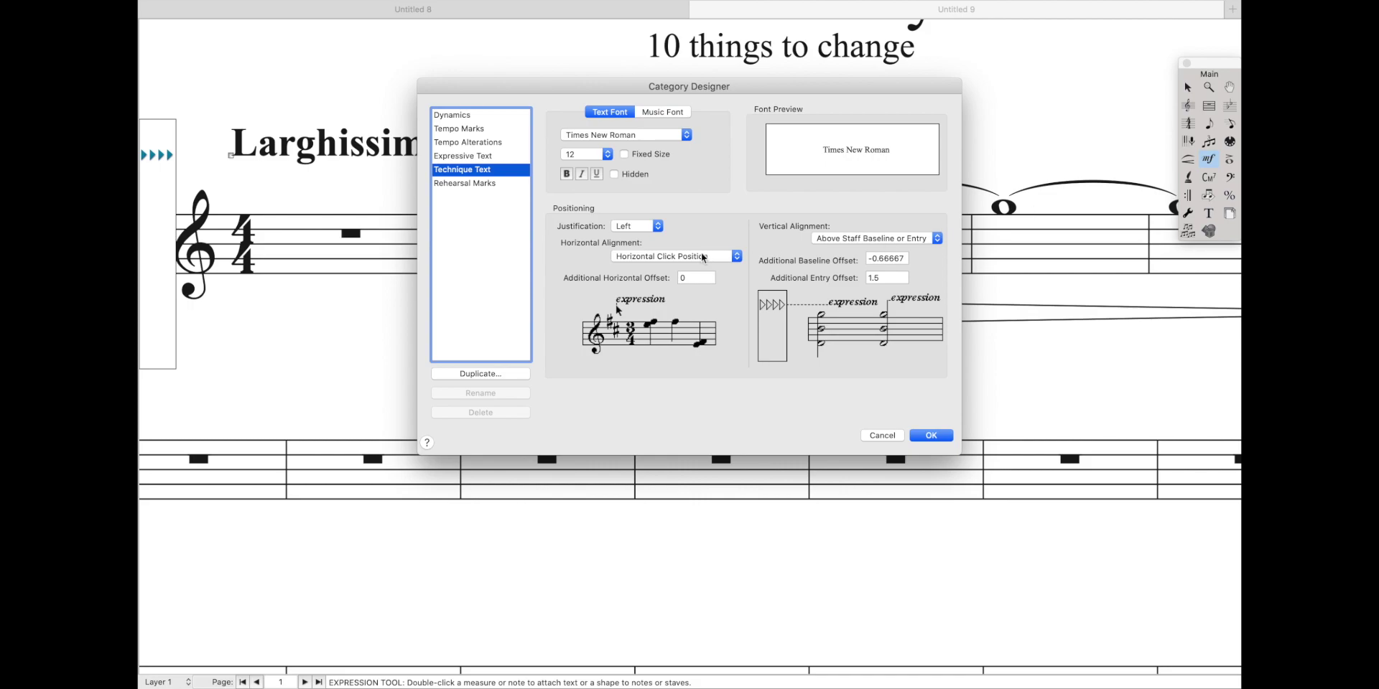
pyautogui.click(637, 262)
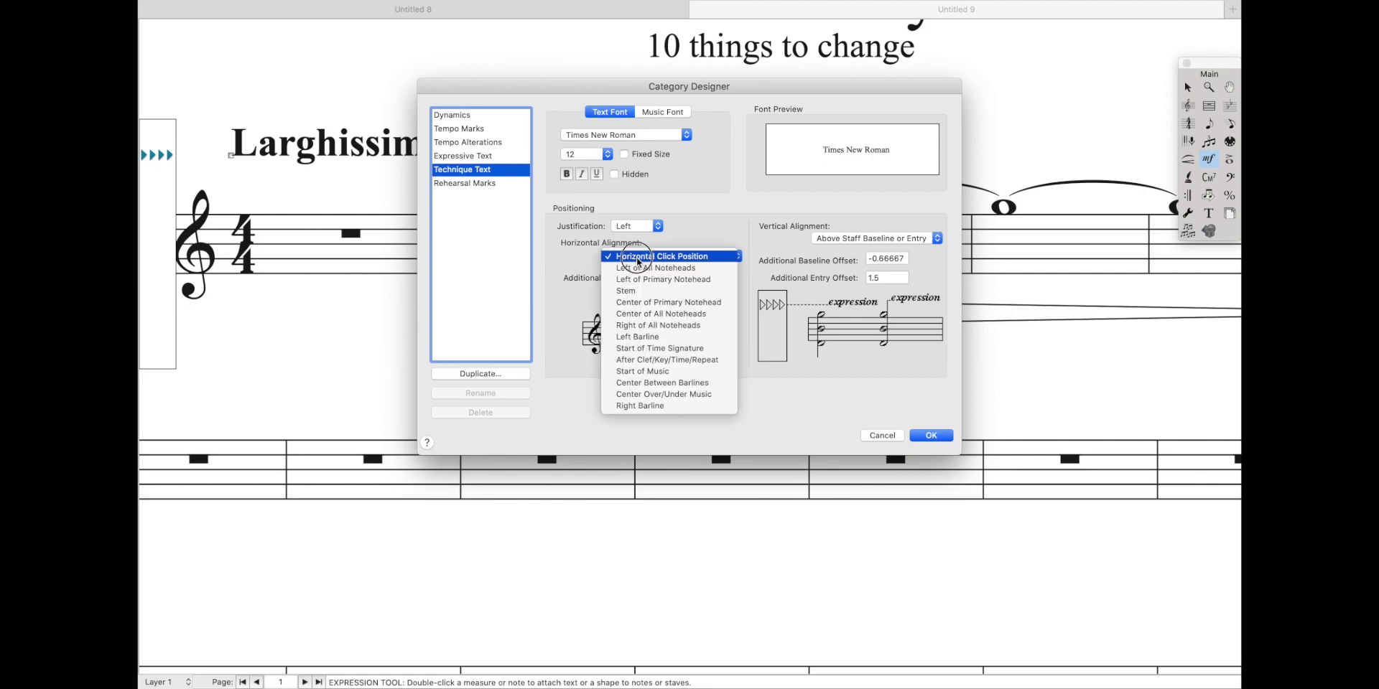
pyautogui.click(637, 270)
pyautogui.click(654, 257)
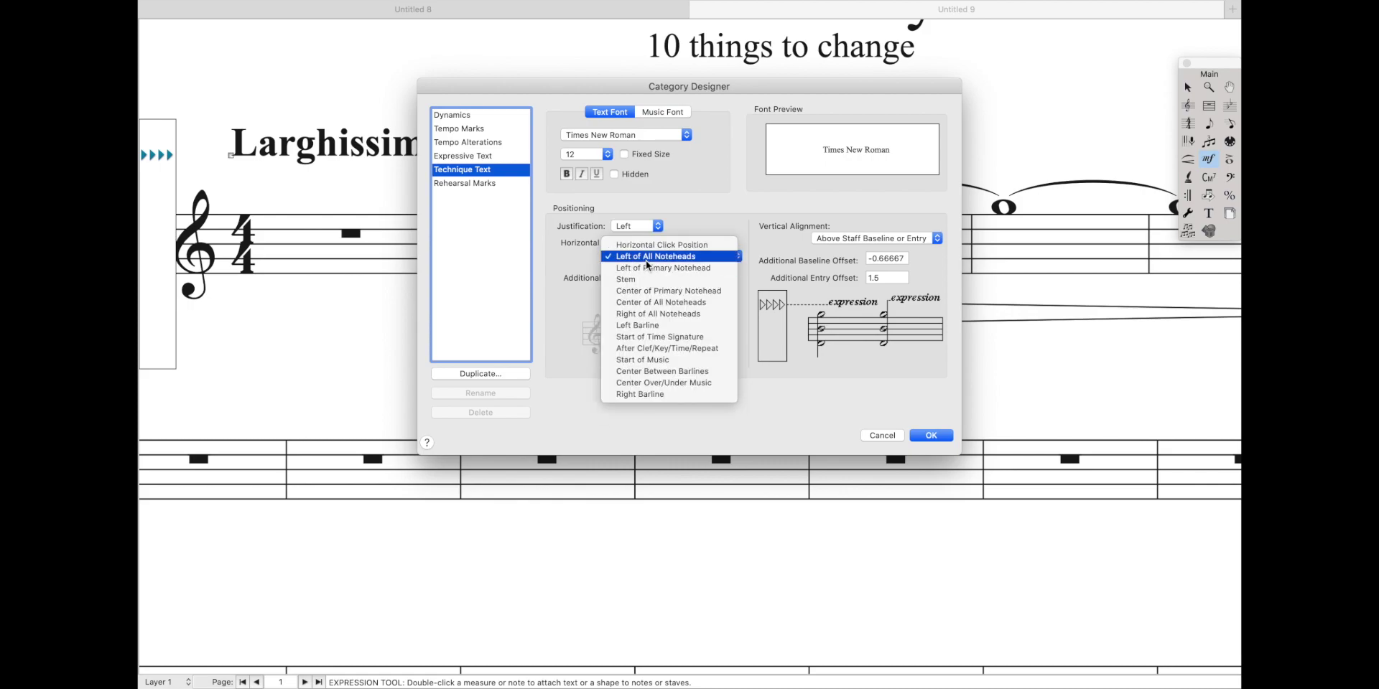
pyautogui.click(653, 260)
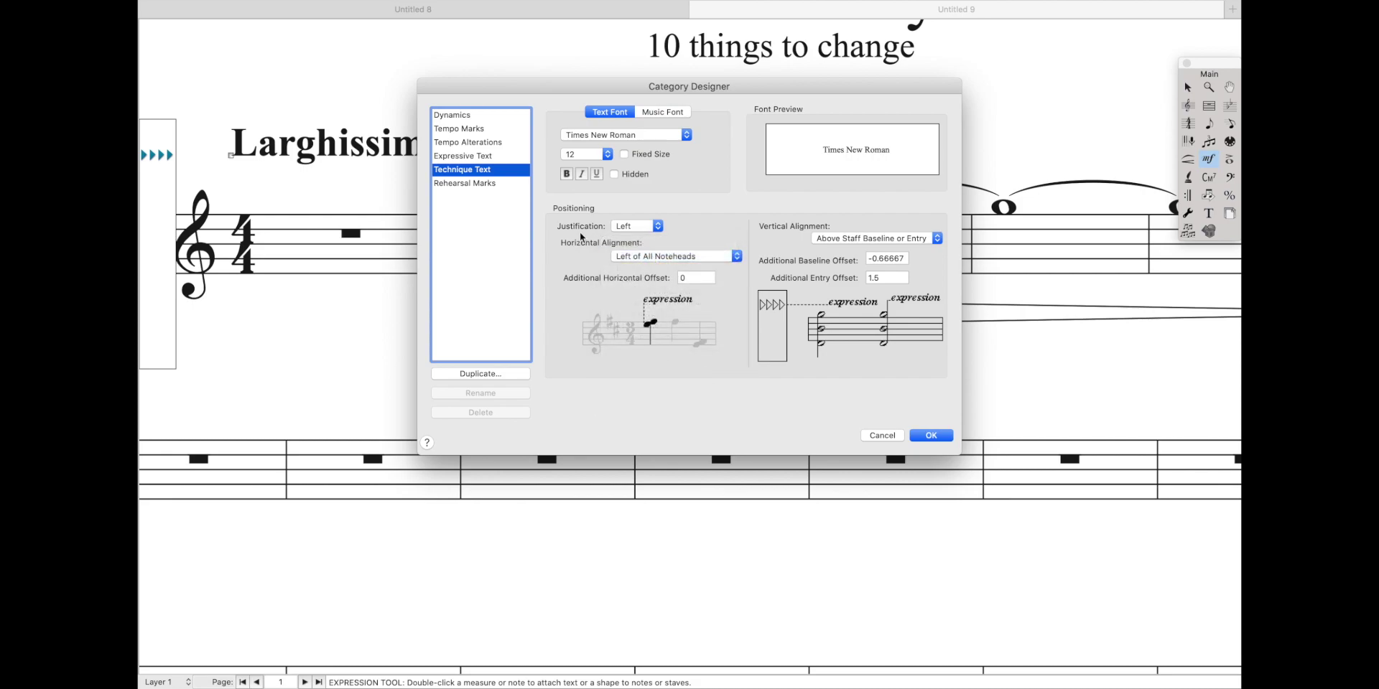
# Step: Align the Expressive Text and Tempo Alterations categories to Left of All Noteheads, and assign a tempo to measure 3
pyautogui.click(465, 156)
pyautogui.click(611, 259)
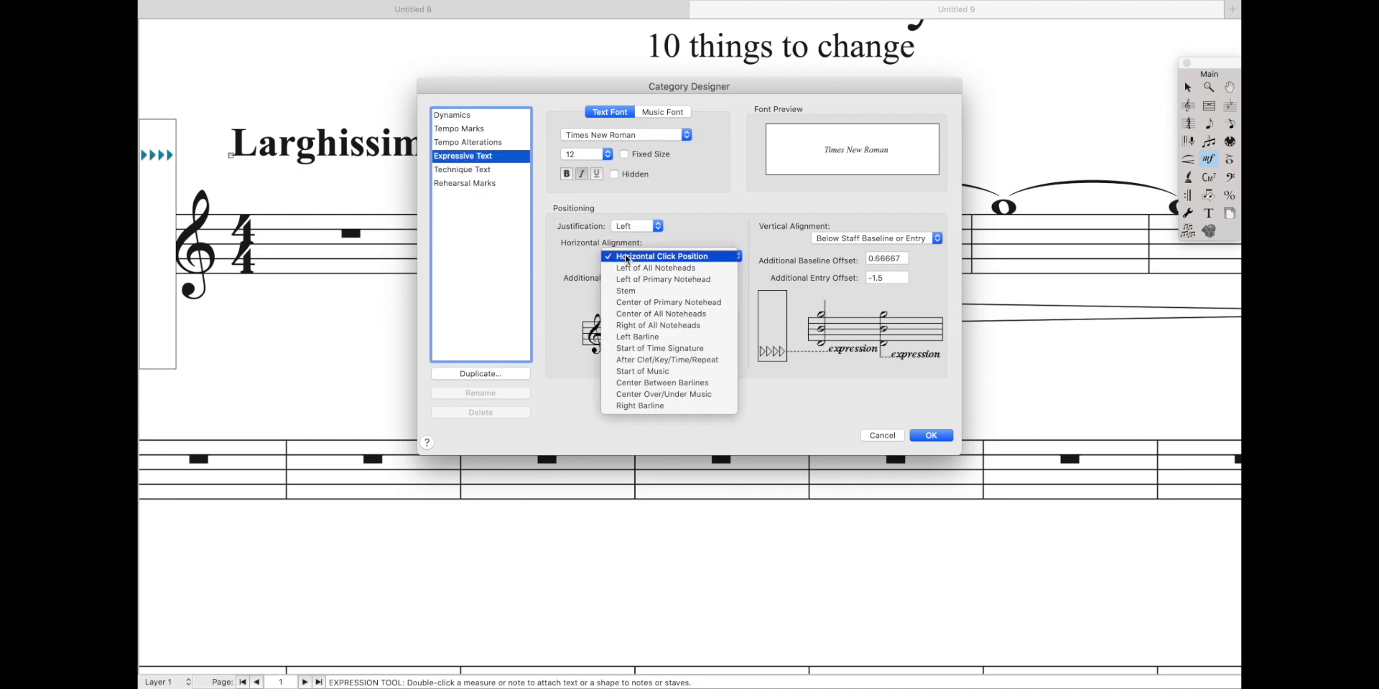
pyautogui.click(650, 268)
pyautogui.click(466, 142)
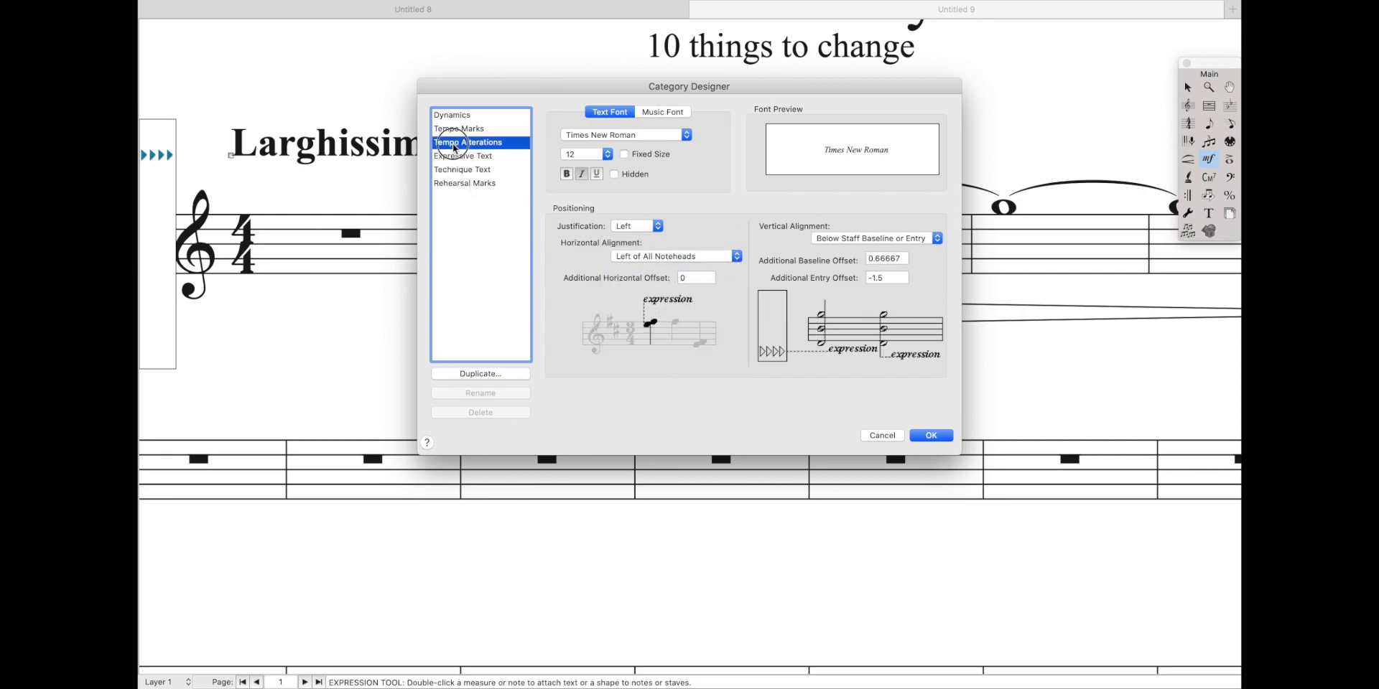
pyautogui.click(634, 257)
pyautogui.click(631, 268)
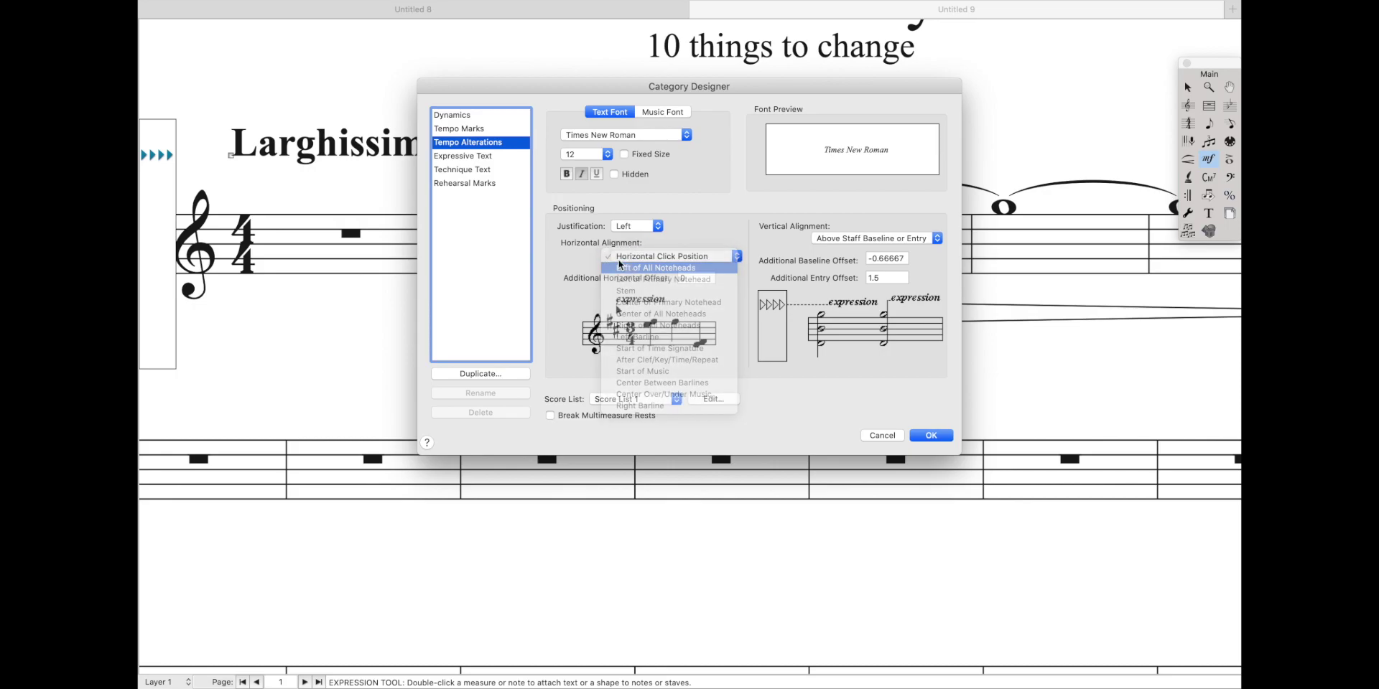
pyautogui.click(926, 436)
pyautogui.press('Return')
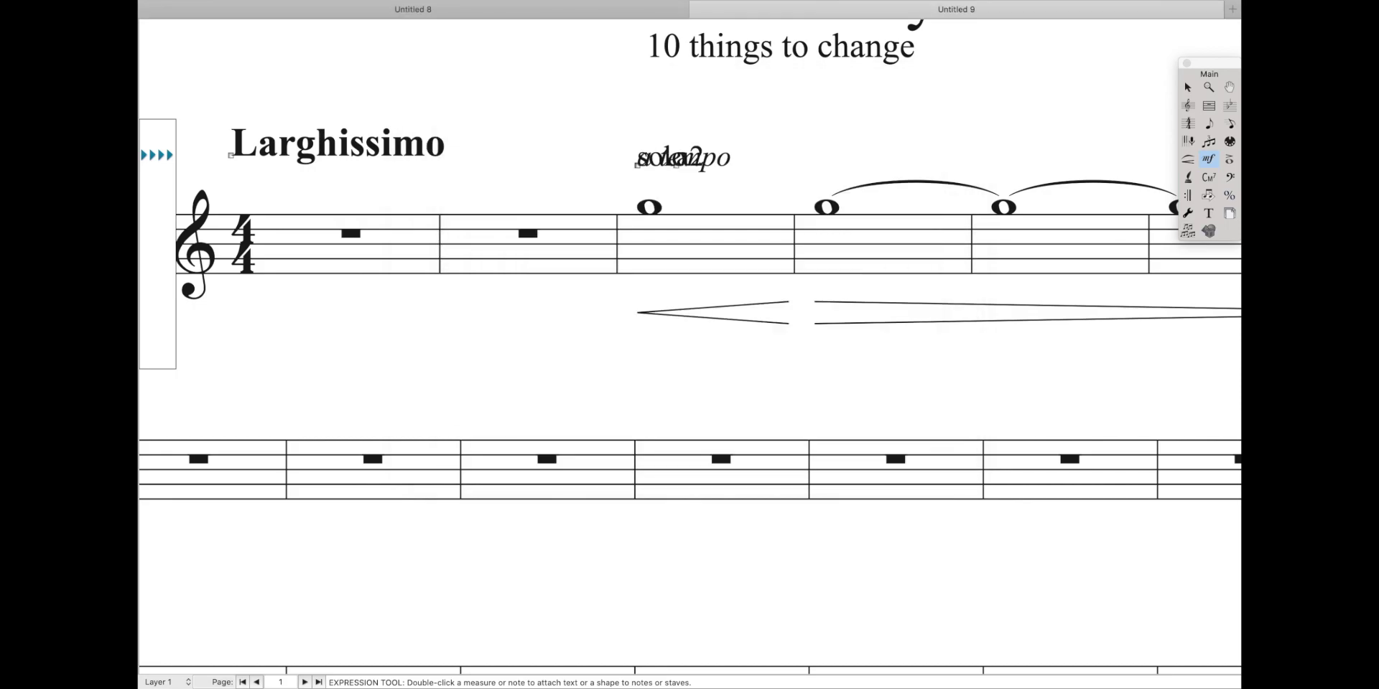
# Step: Assign the Tempo Alterations expression rall. to the note in measure 5
pyautogui.doubleClick(1004, 207)
pyautogui.click(759, 202)
pyautogui.press('Return')
pyautogui.doubleClick(746, 202)
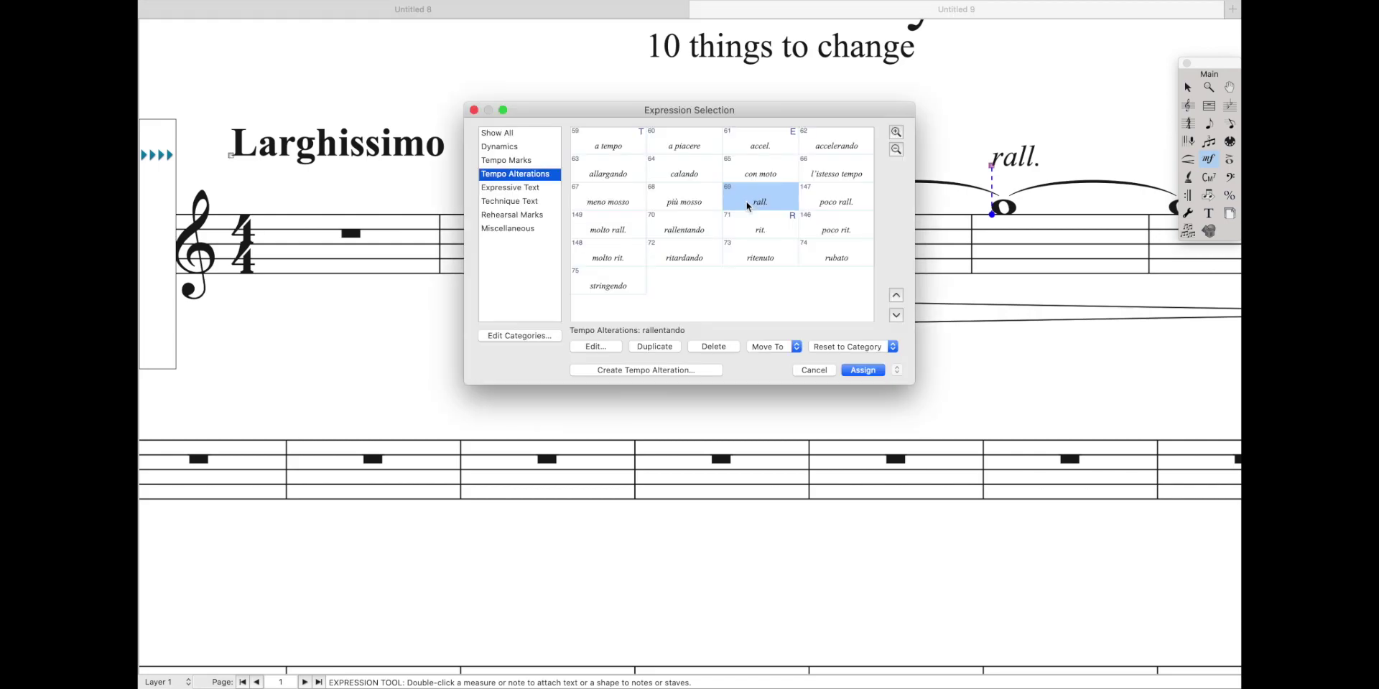
pyautogui.click(832, 371)
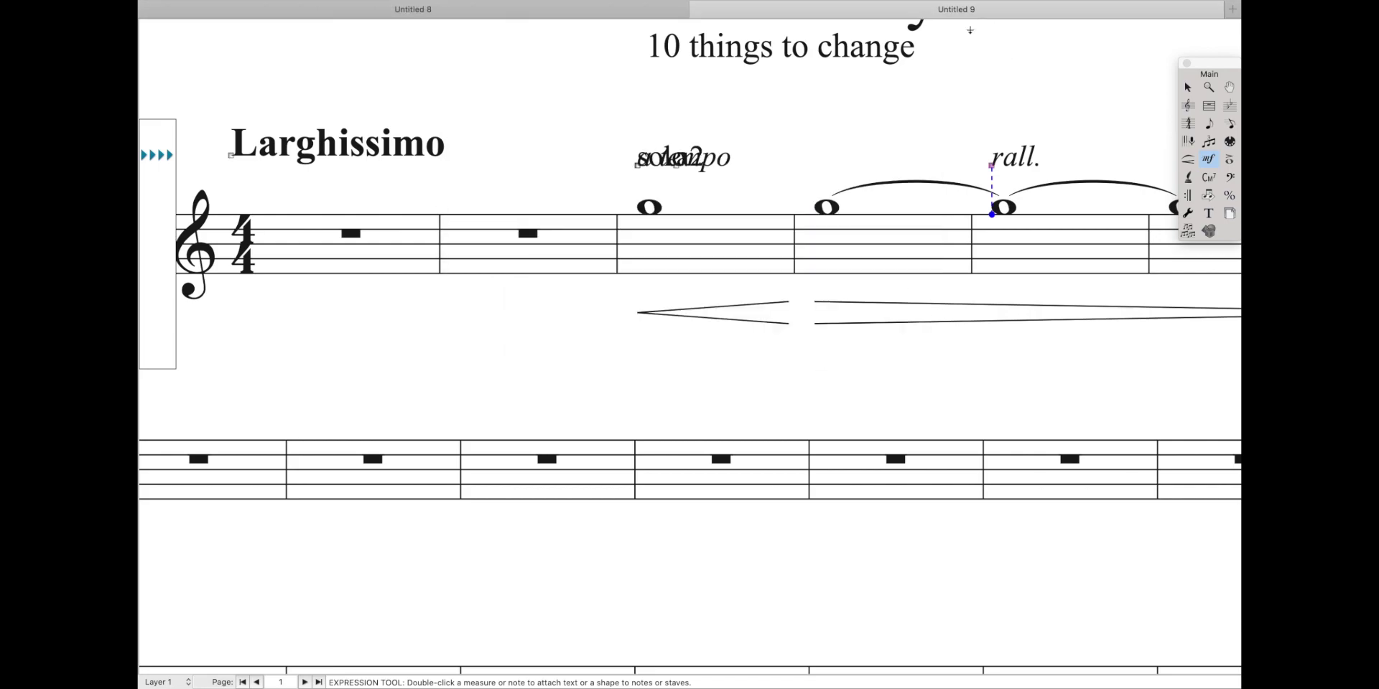
# Step: Delete the overlapping a tempo and a2 expressions from measure 3, keeping solo
pyautogui.press('Escape')
pyautogui.click(683, 164)
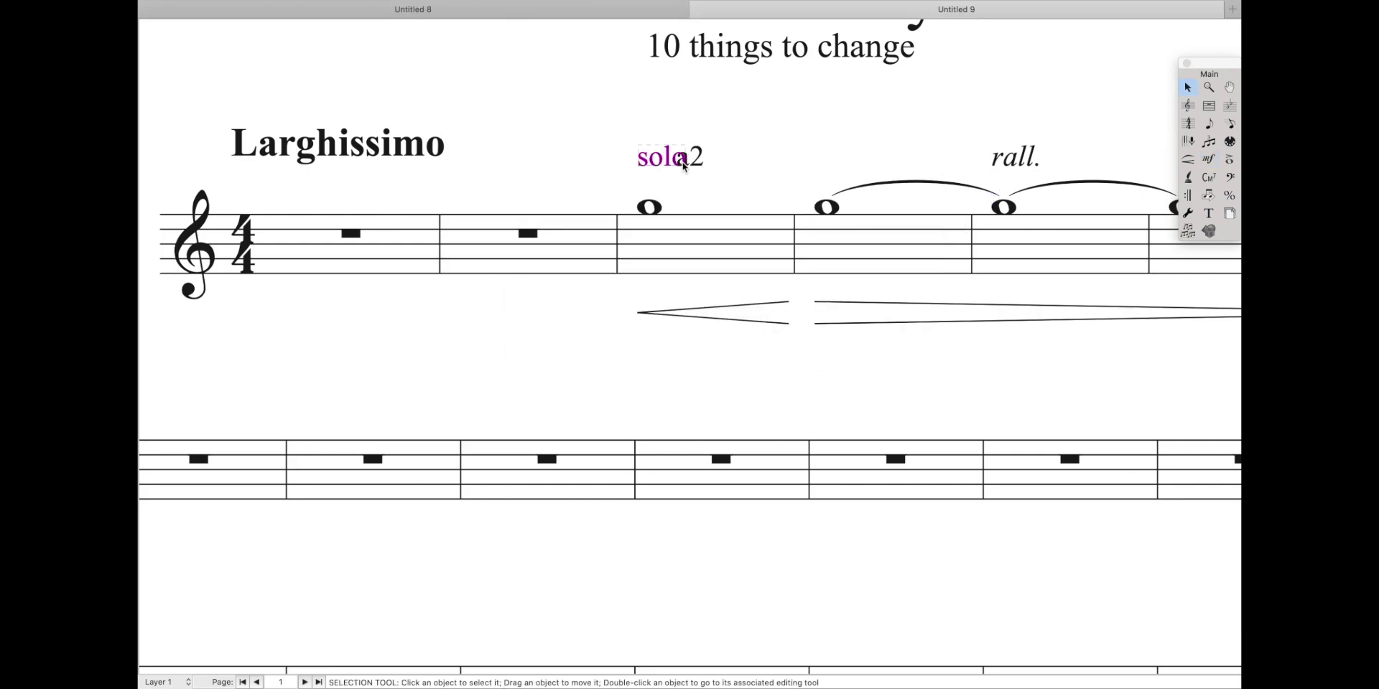
pyautogui.click(687, 162)
pyautogui.press('Delete')
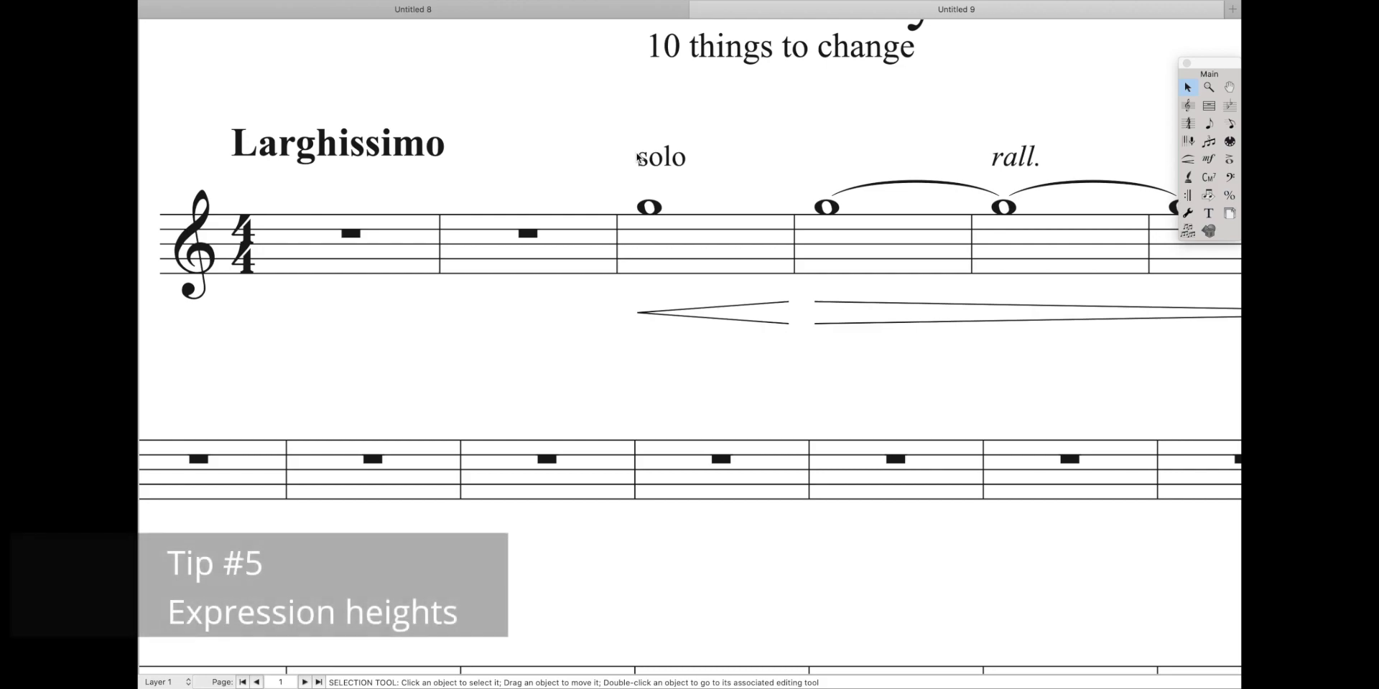
# Step: Set the Technique Text category's additional baseline offset to -3 in the Category Designer
pyautogui.moveTo(649, 158); pyautogui.dragTo(637, 189)
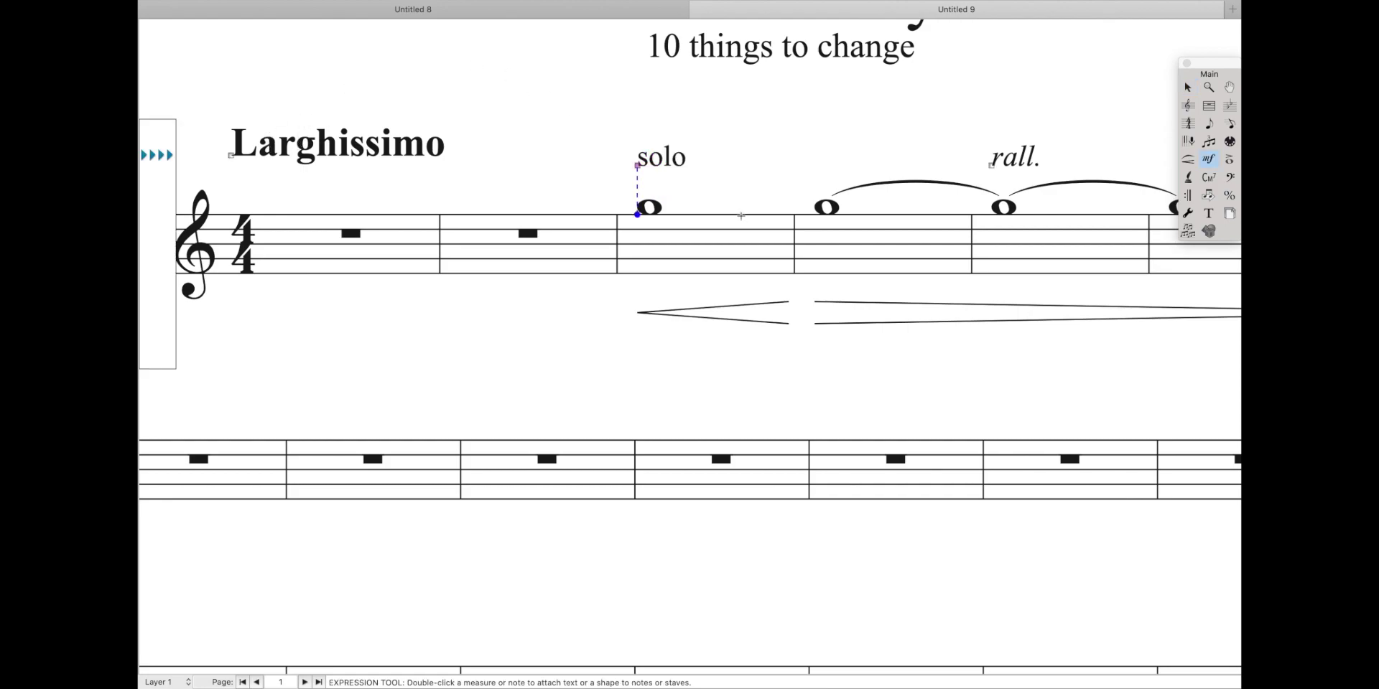
pyautogui.doubleClick(740, 216)
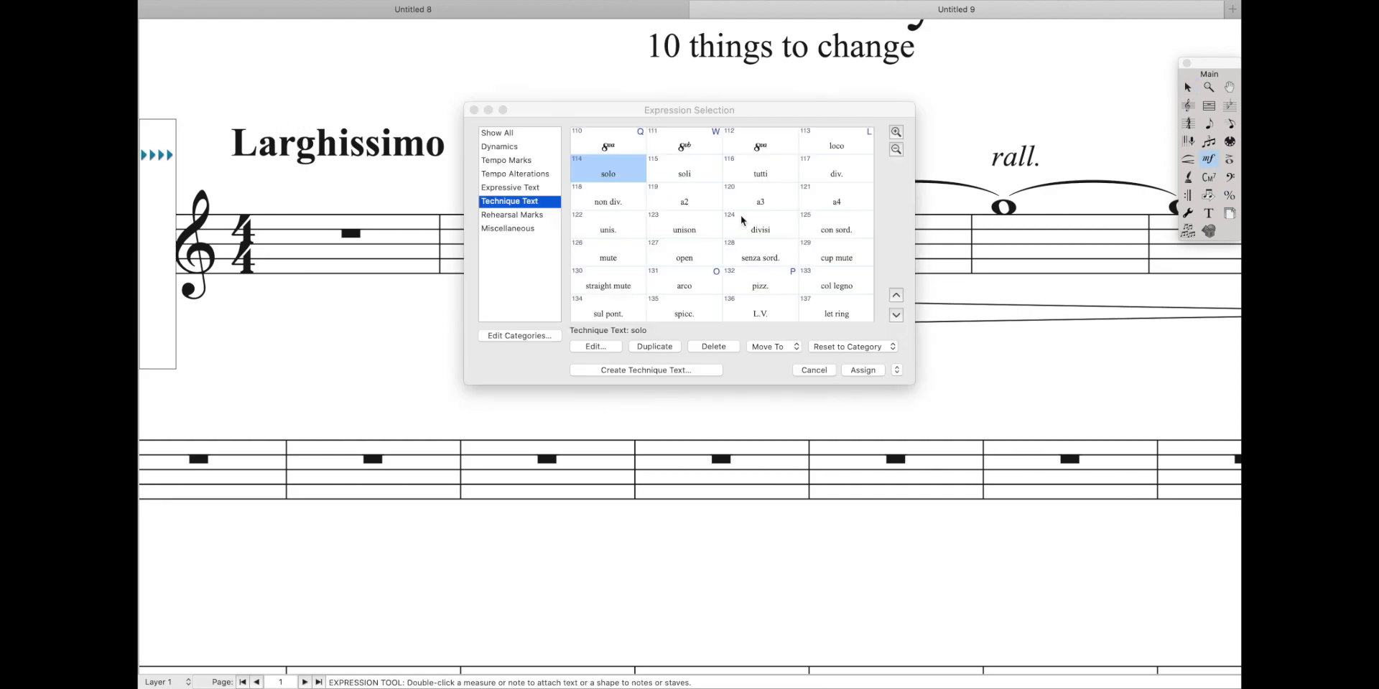
pyautogui.click(518, 336)
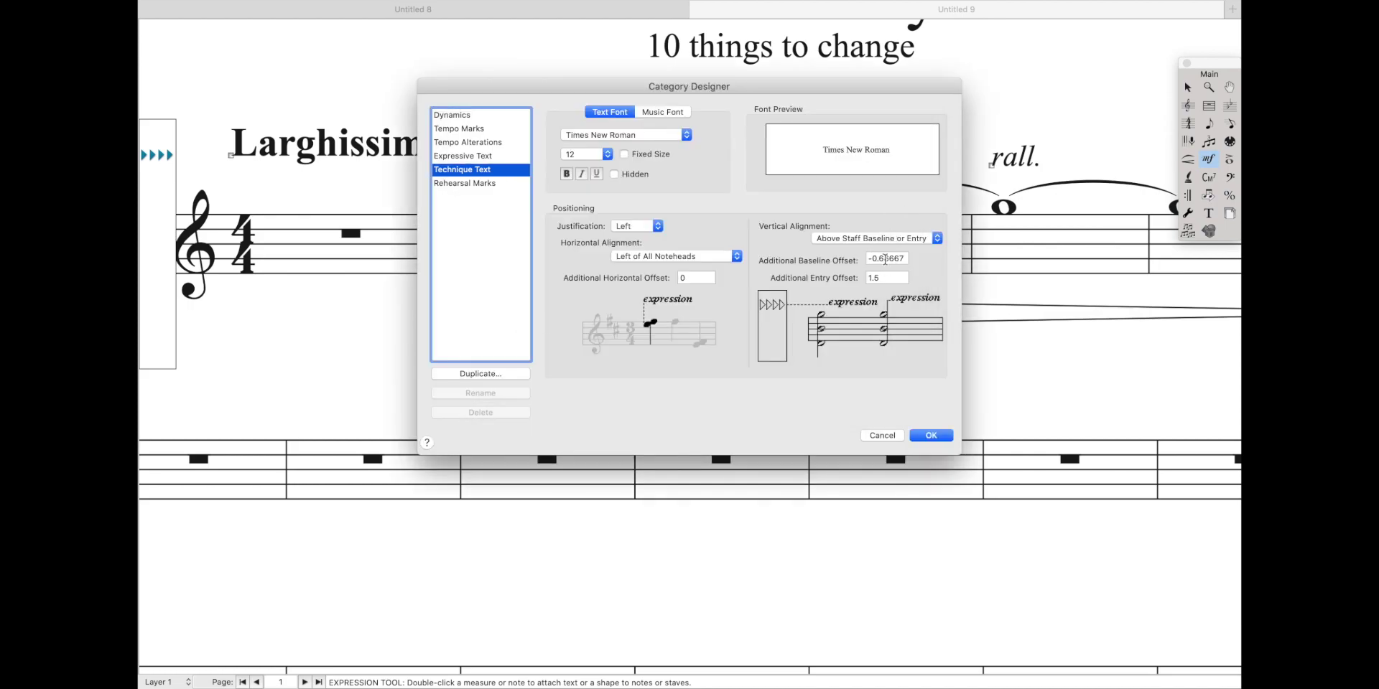
pyautogui.click(884, 258)
pyautogui.write('--')
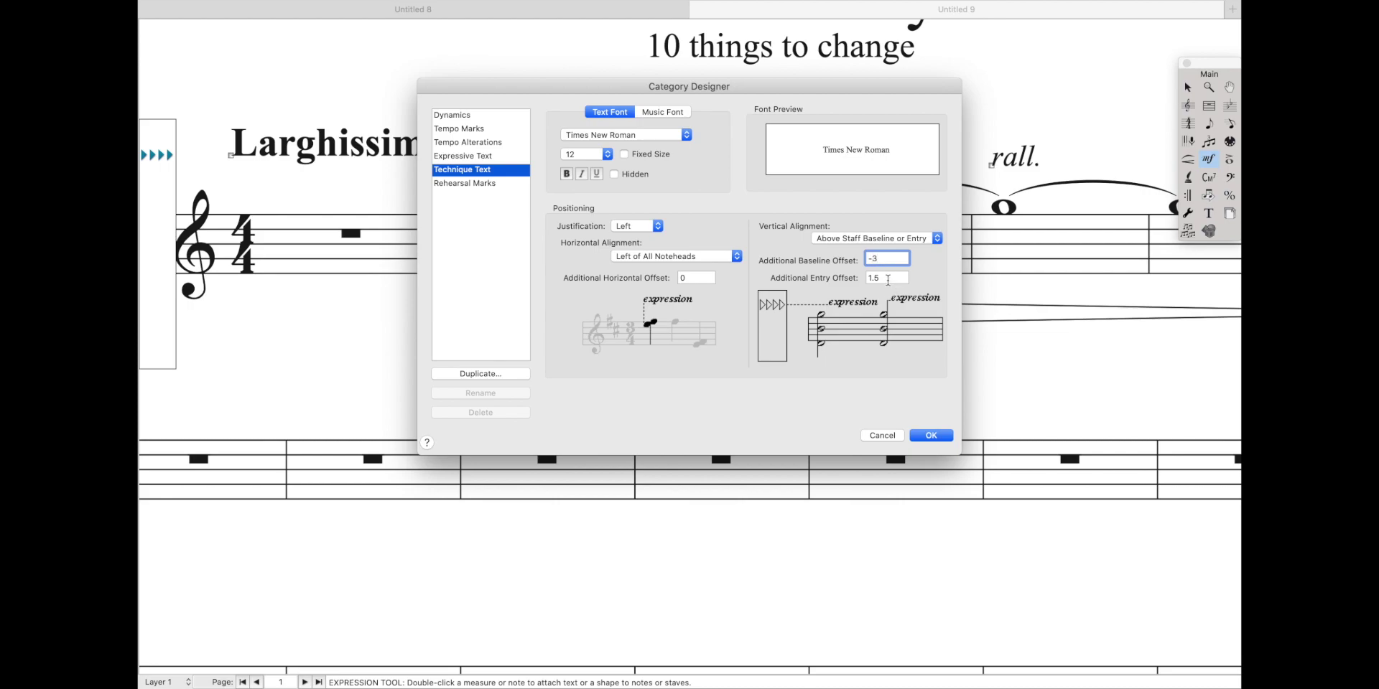
pyautogui.click(888, 280)
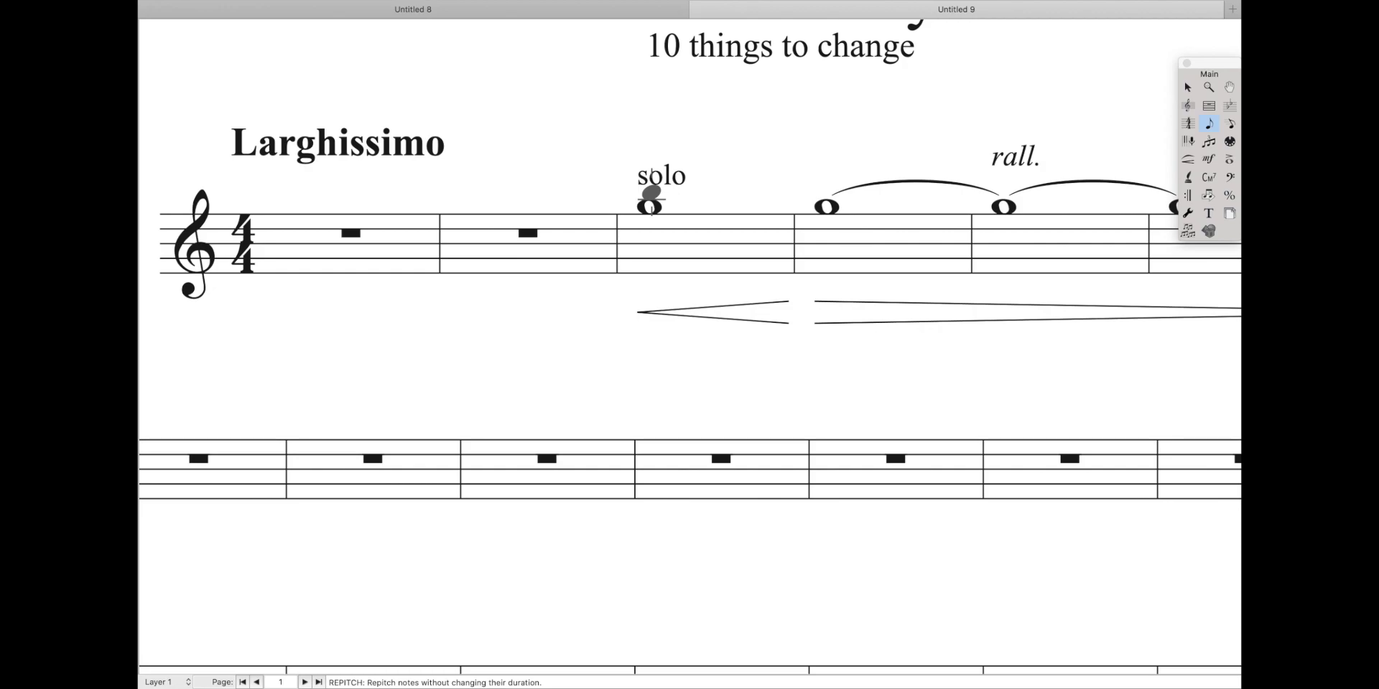
# Step: Raise the whole note in measure 3 stepwise until it sits five ledger lines above the staff
pyautogui.click(651, 201)
pyautogui.press('Up')
pyautogui.press('Up')
pyautogui.press('Up')
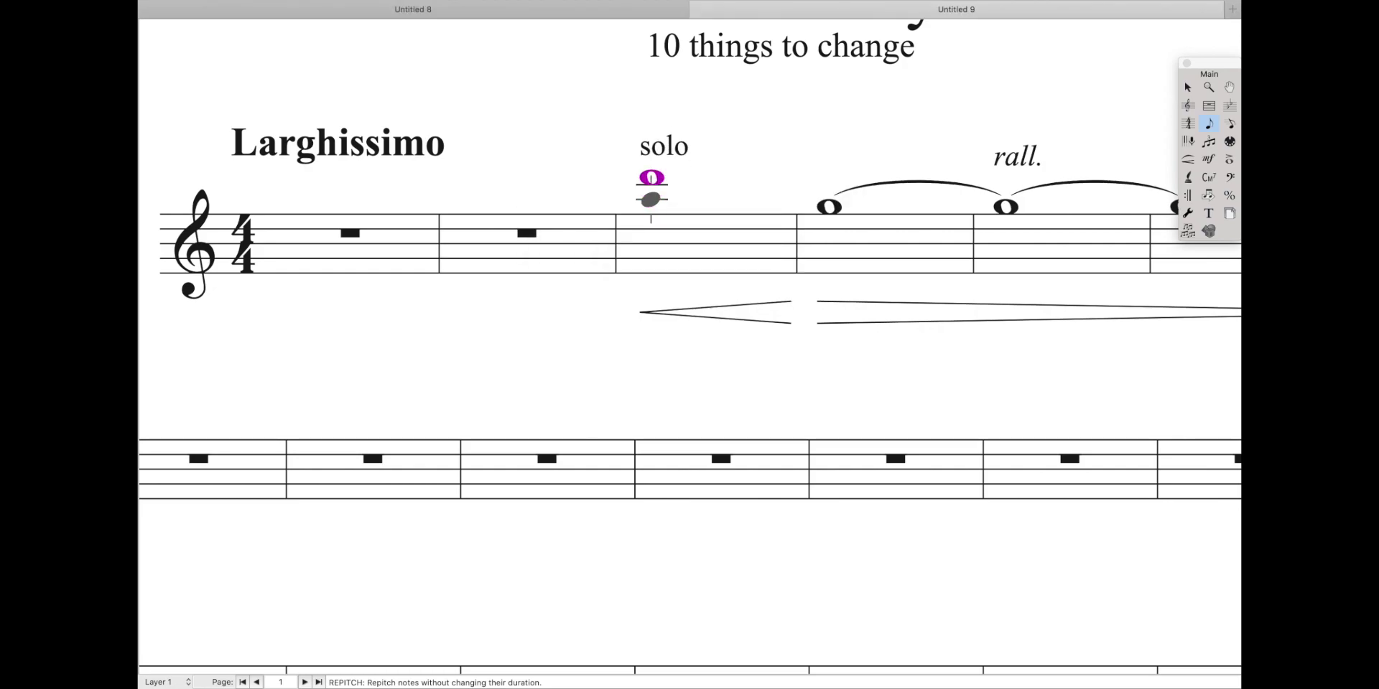
pyautogui.press('Up')
pyautogui.press('Up')
pyautogui.press('Up')
pyautogui.press('Up')
pyautogui.press('Up')
pyautogui.press('Up')
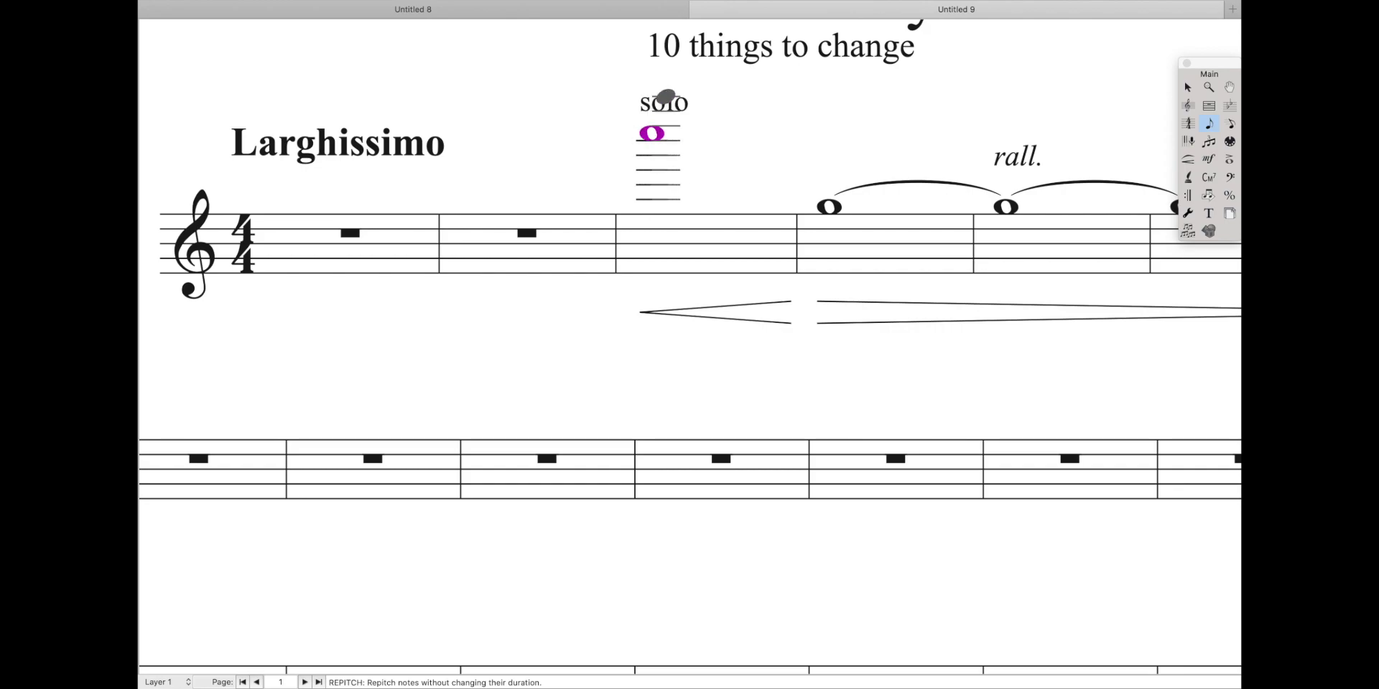
# Step: Set the Expressive Text category's additional baseline offset to 0 and assign agitato to measure 4
pyautogui.doubleClick(682, 109)
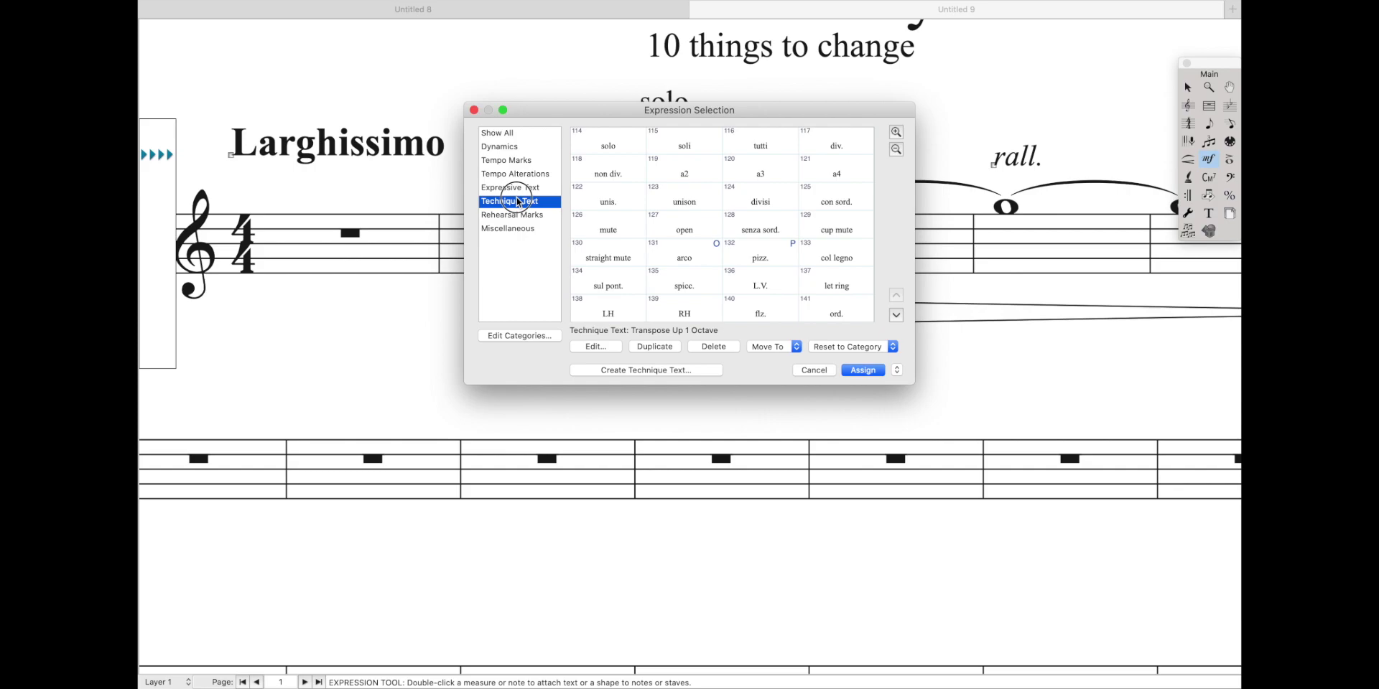
pyautogui.click(512, 187)
pyautogui.click(527, 336)
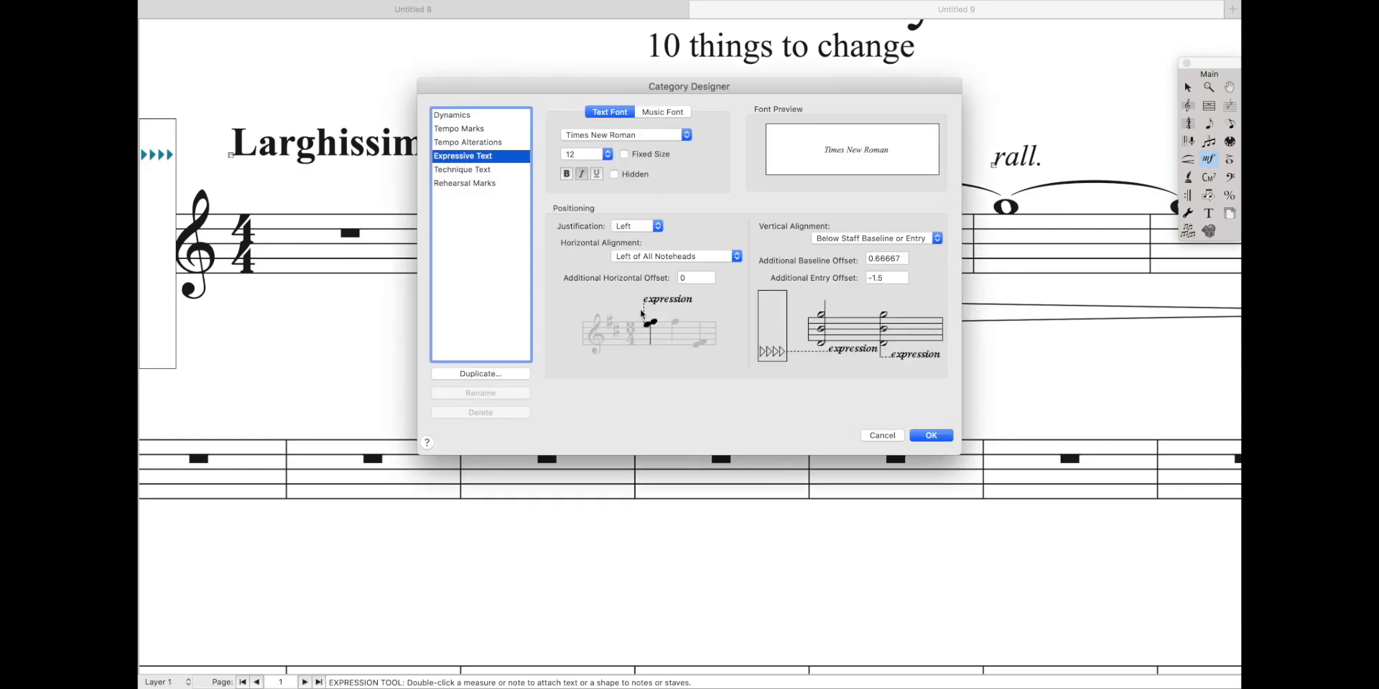
pyautogui.click(887, 258)
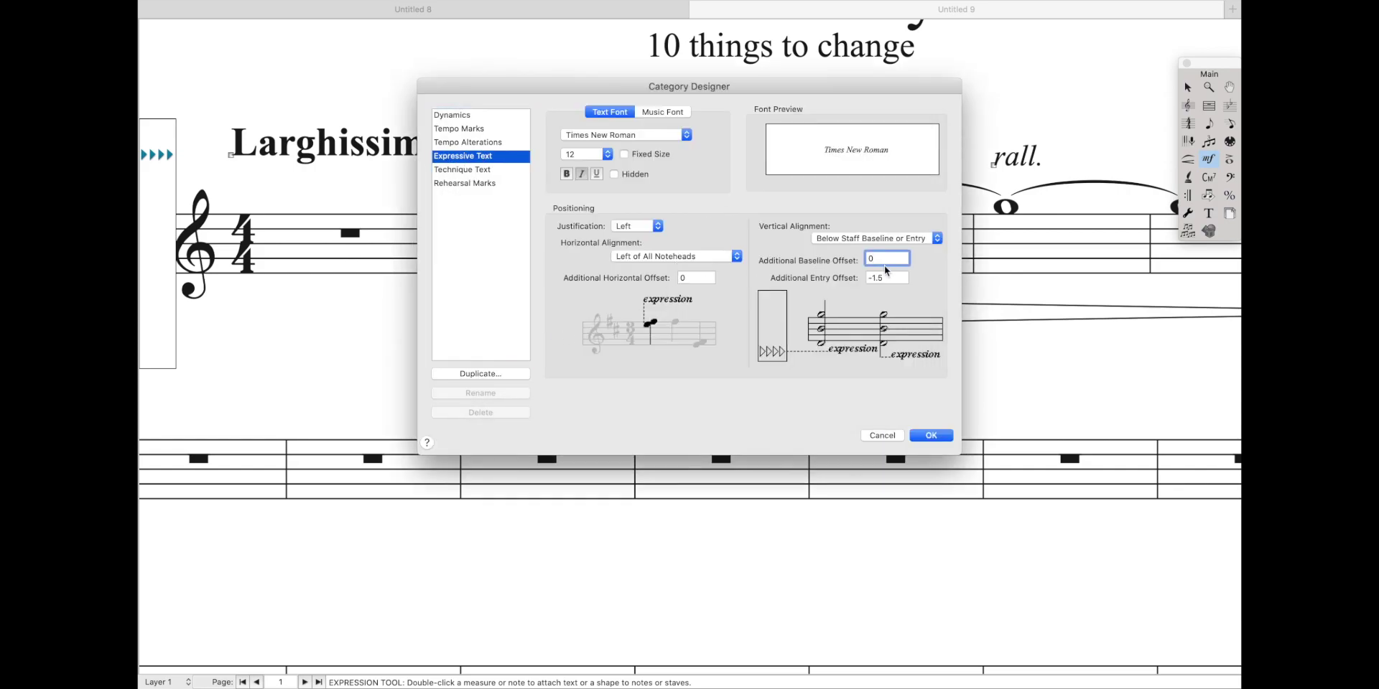
pyautogui.doubleClick(882, 262)
pyautogui.write('0')
pyautogui.press('Tab')
pyautogui.press('Return')
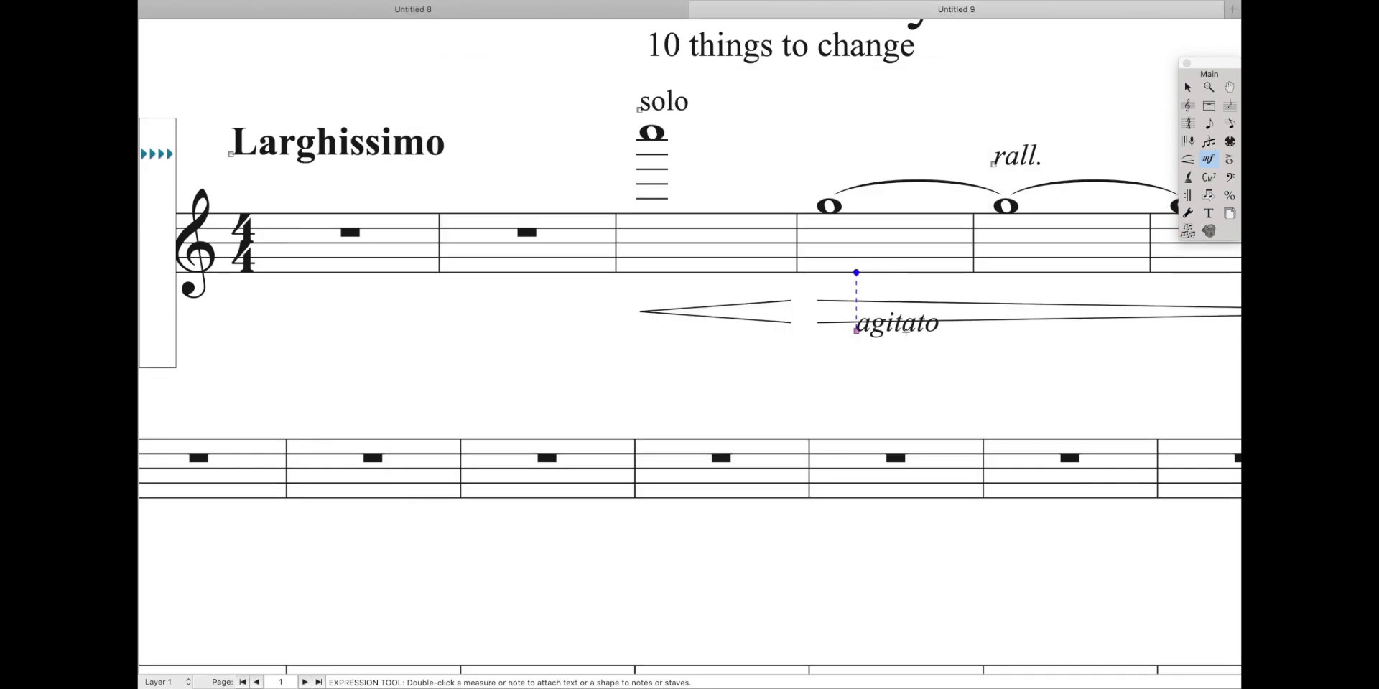
pyautogui.press('Escape')
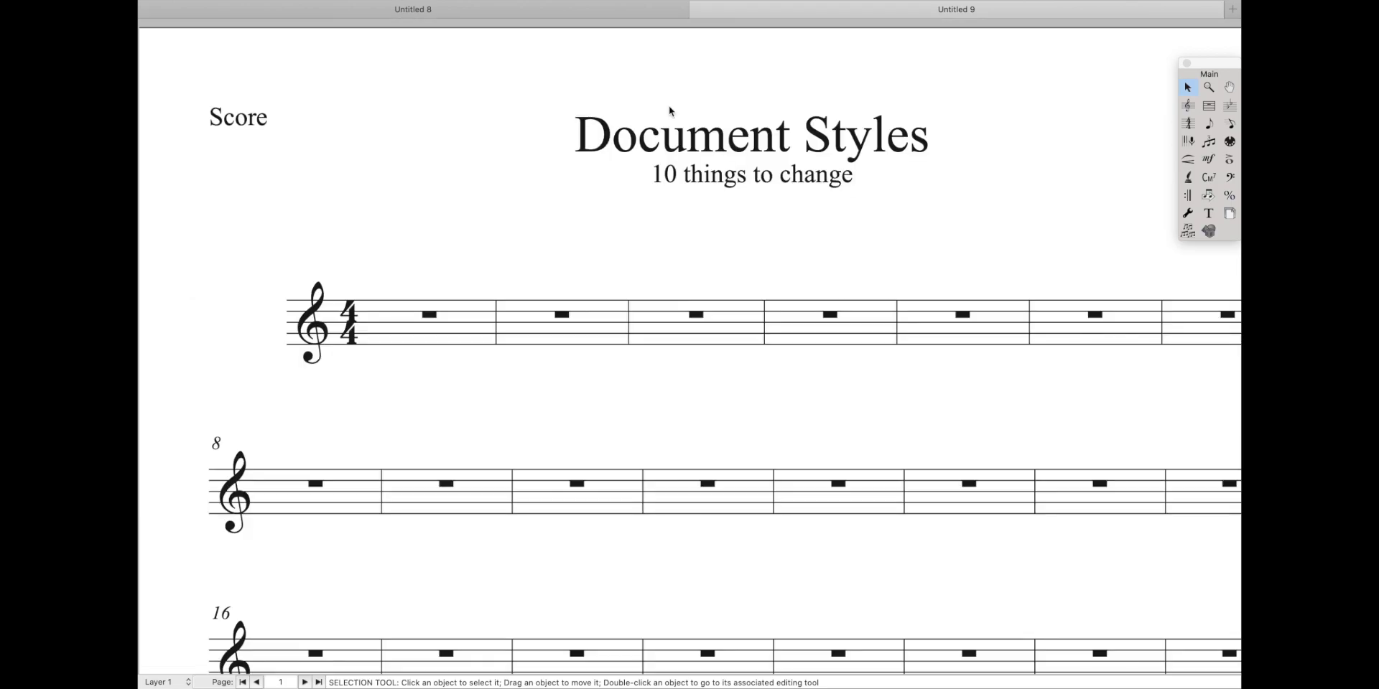
# Step: Enter a half note A in measure 3 of the first staff
pyautogui.press('super+2')
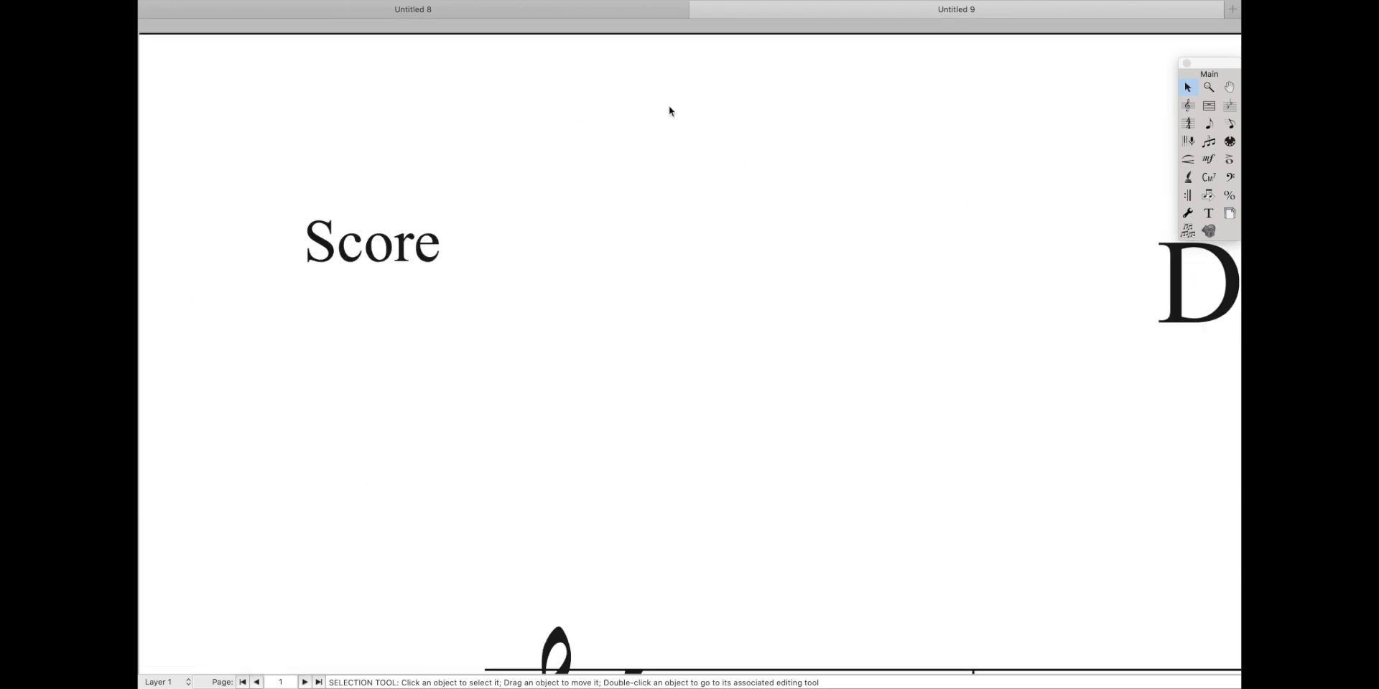
pyautogui.scroll(-6, 669, 105)
pyautogui.hscroll(3, 670, 105)
pyautogui.scroll(3, 933, 323)
pyautogui.hscroll(2, 934, 323)
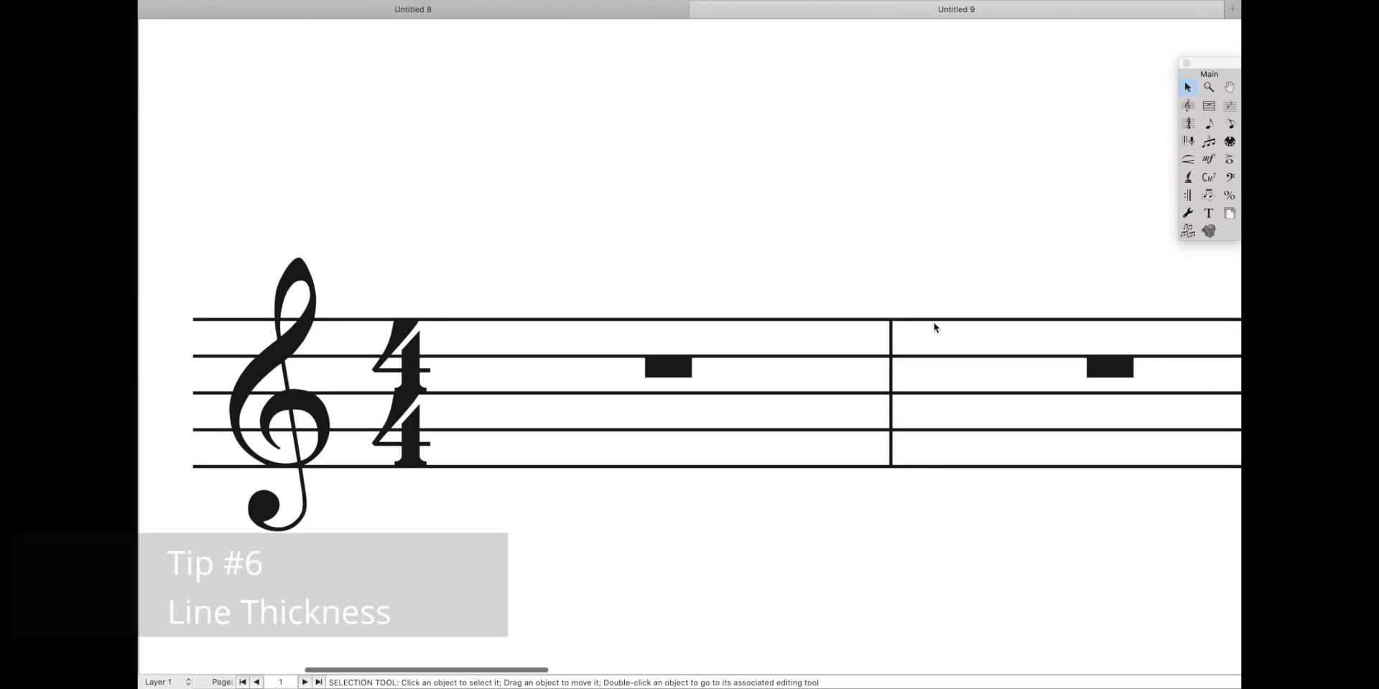
pyautogui.hscroll(8, 881, 333)
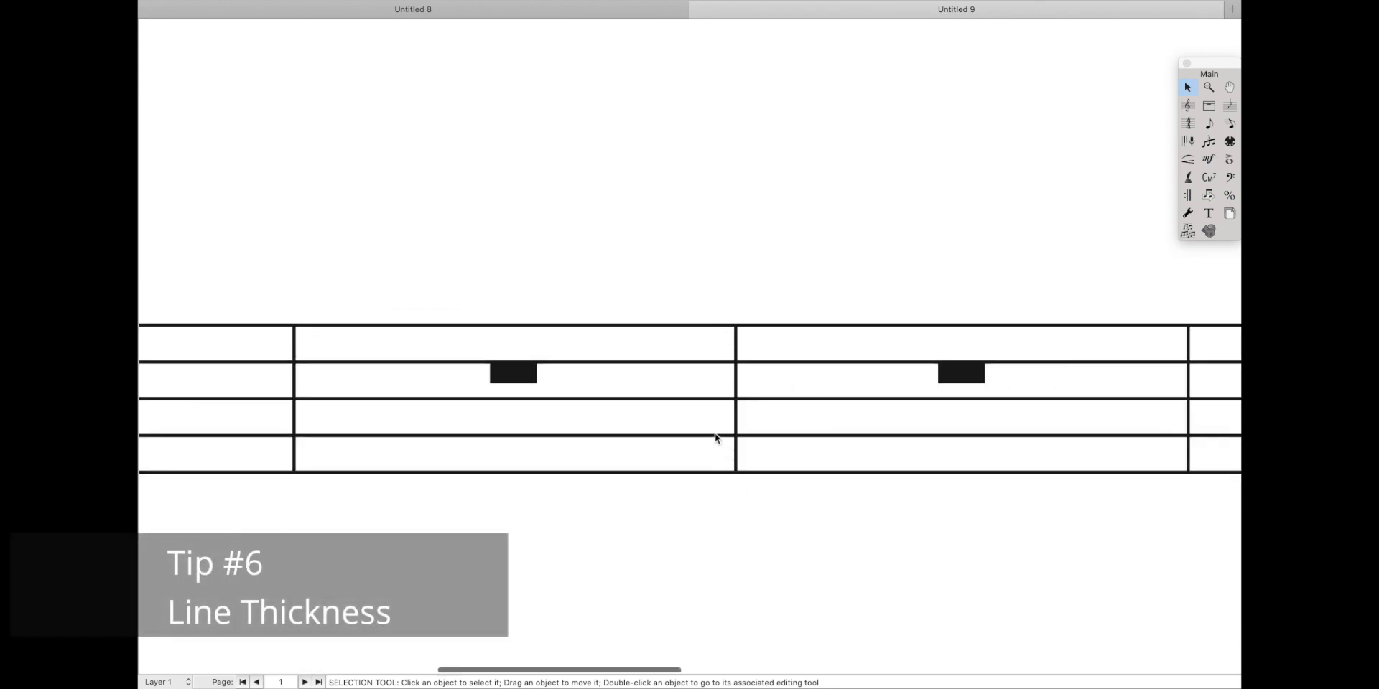
pyautogui.hotkey('ctrl', 'e')
pyautogui.hotkey('ctrl', 's')
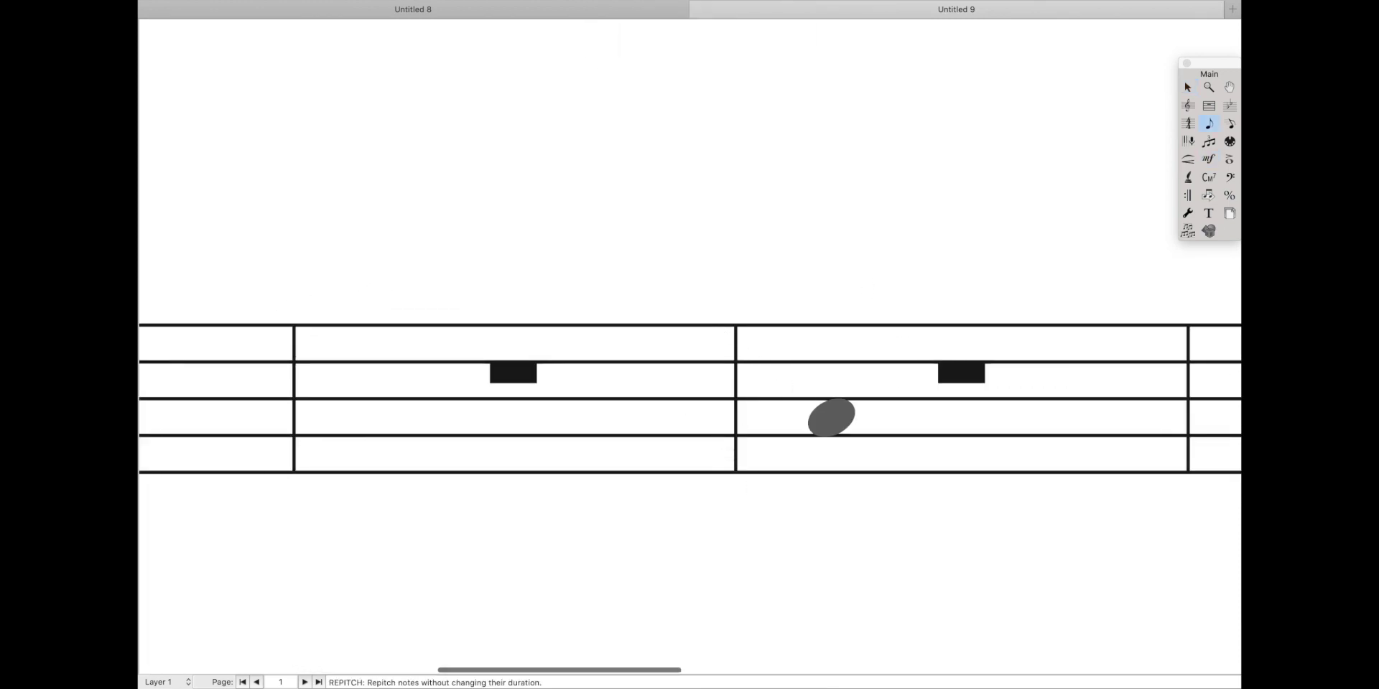
pyautogui.press('6')
pyautogui.press('Escape')
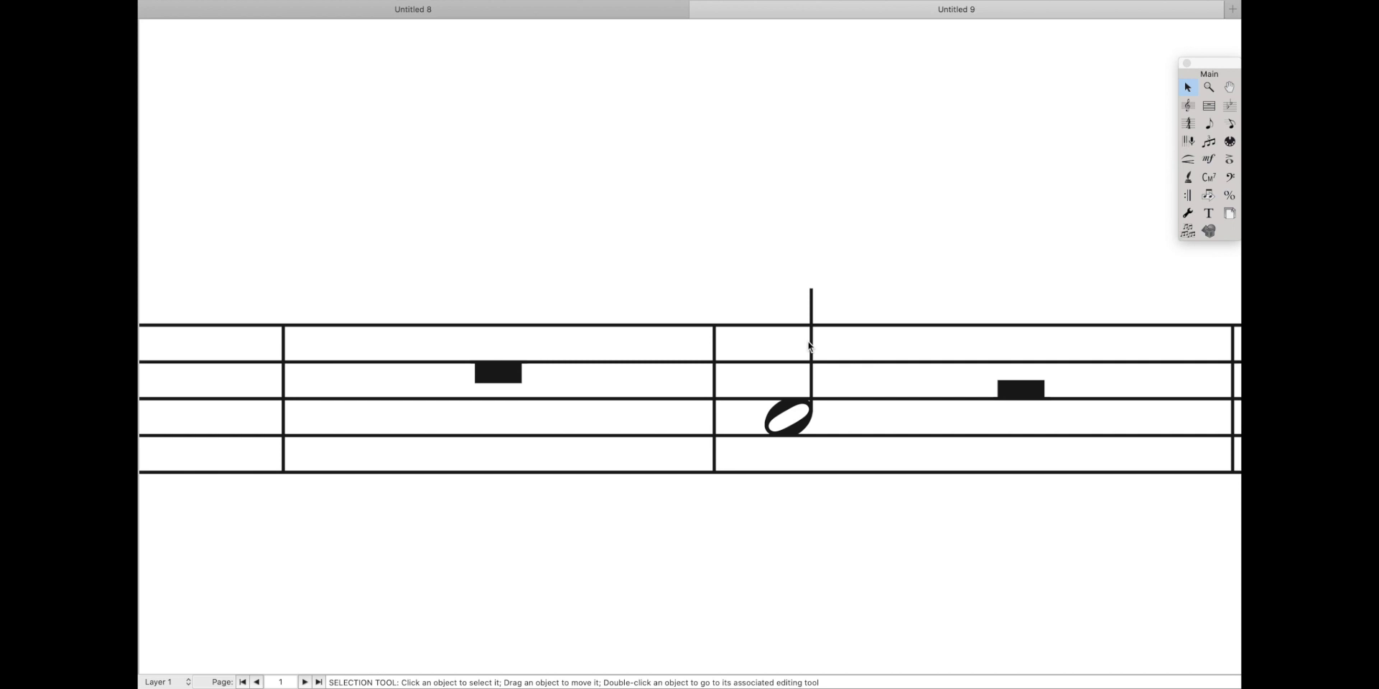
# Step: Set the staff line thickness to 0.08 and the ledger line thickness to 0.1 spaces in the Lines & Curves document options
pyautogui.press('super+alt+a')
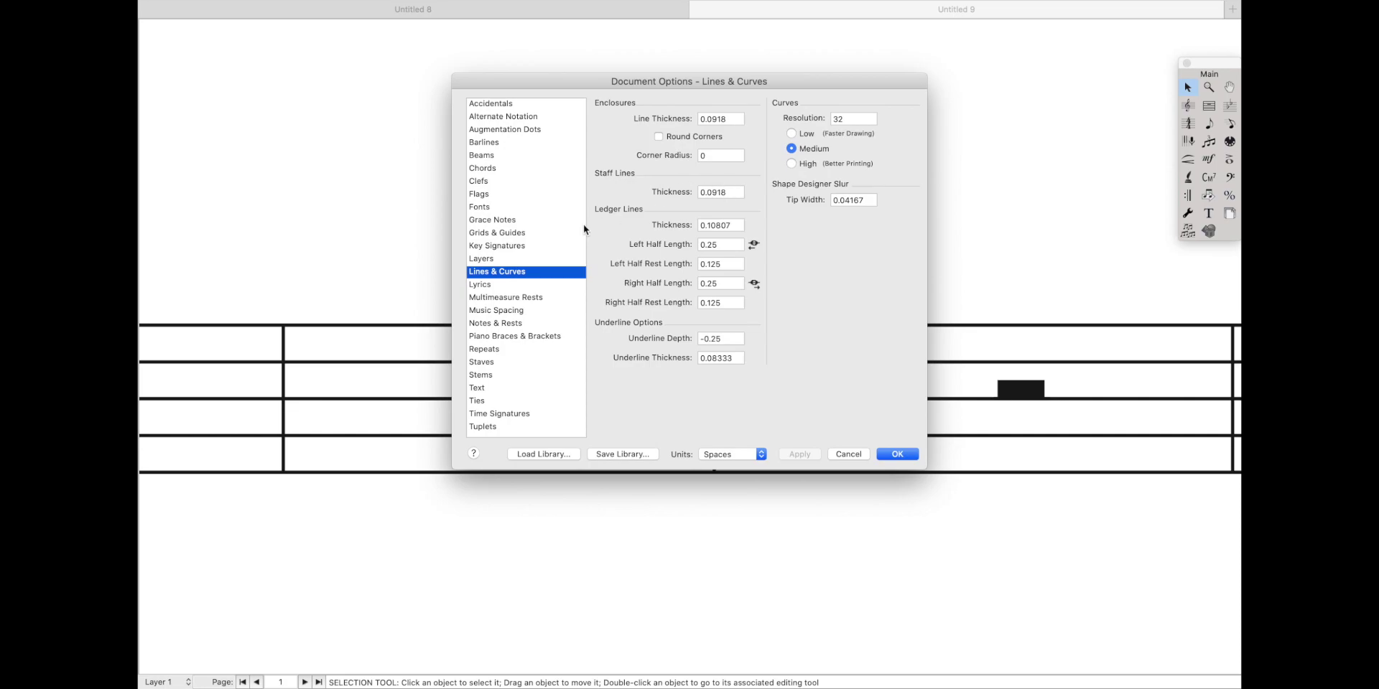
pyautogui.doubleClick(731, 195)
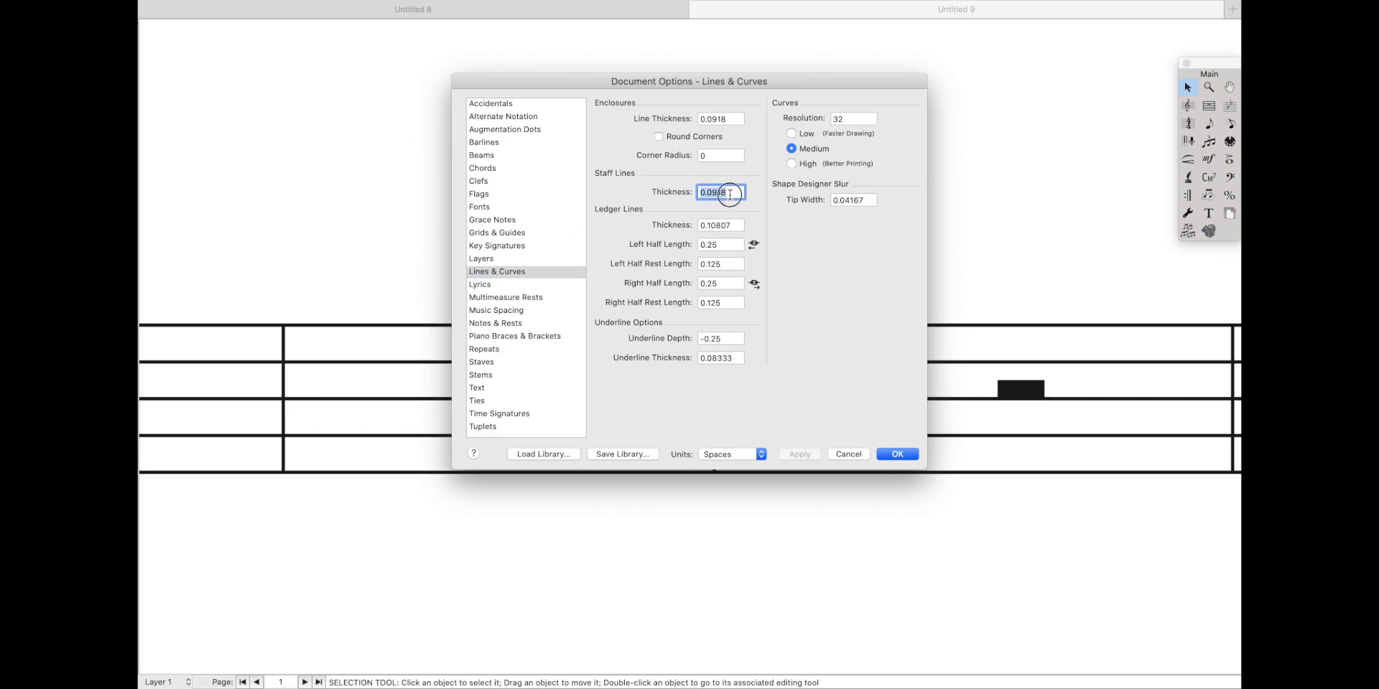
pyautogui.write('0.08')
pyautogui.doubleClick(714, 224)
pyautogui.write('.1')
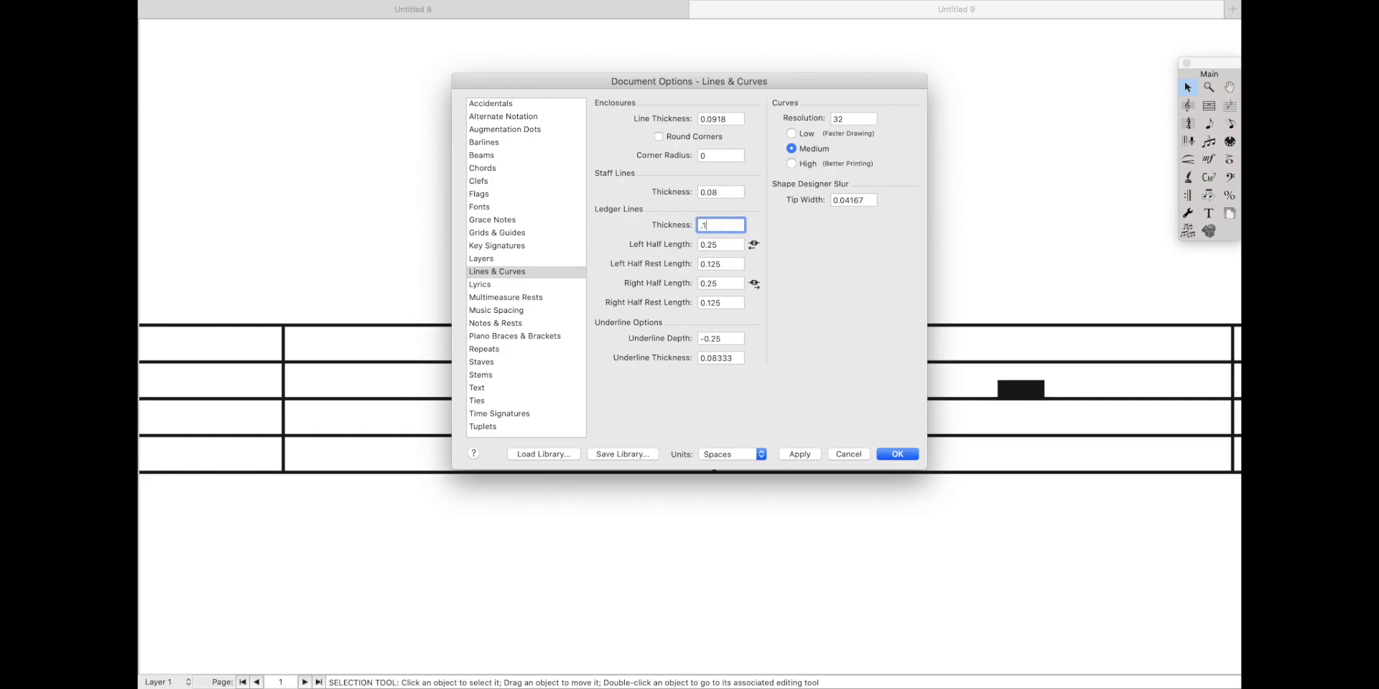
pyautogui.click(790, 453)
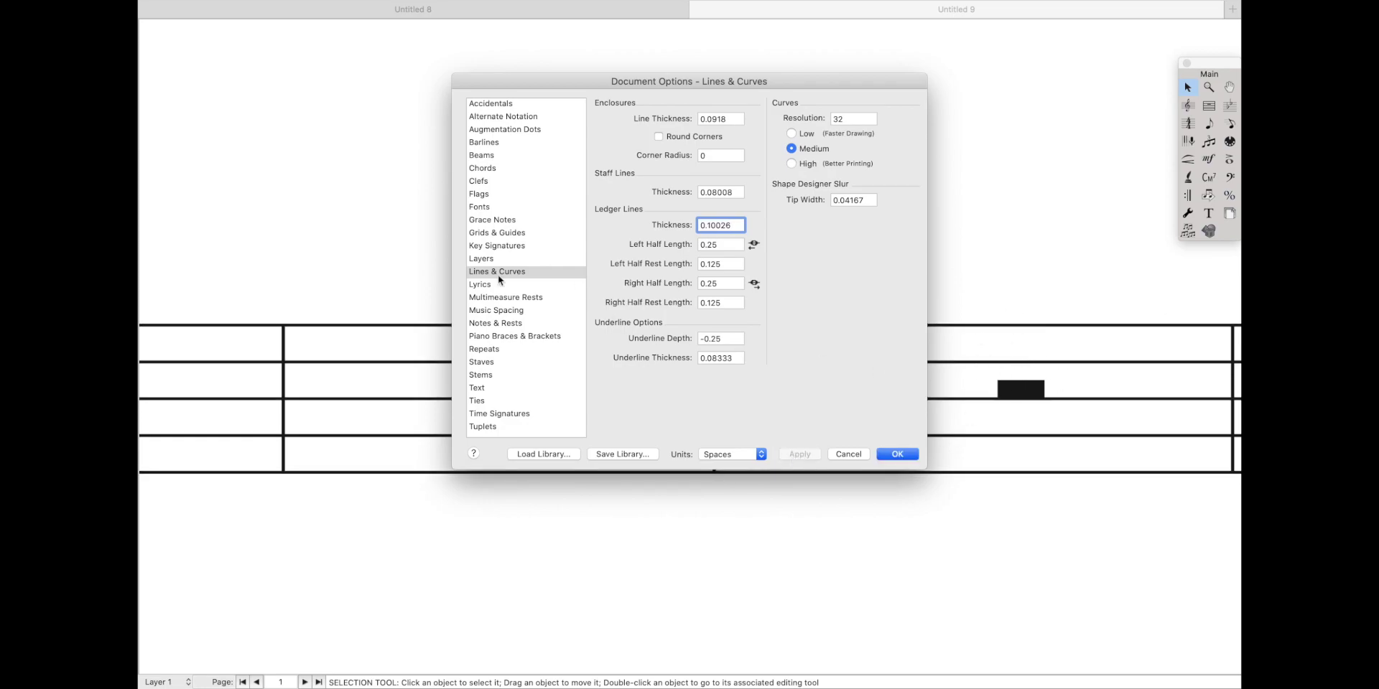
# Step: Set the barlines' heavy thickness to 0.75, thin thickness to 0.16 and space between double barlines to 0.69987 spaces
pyautogui.click(493, 143)
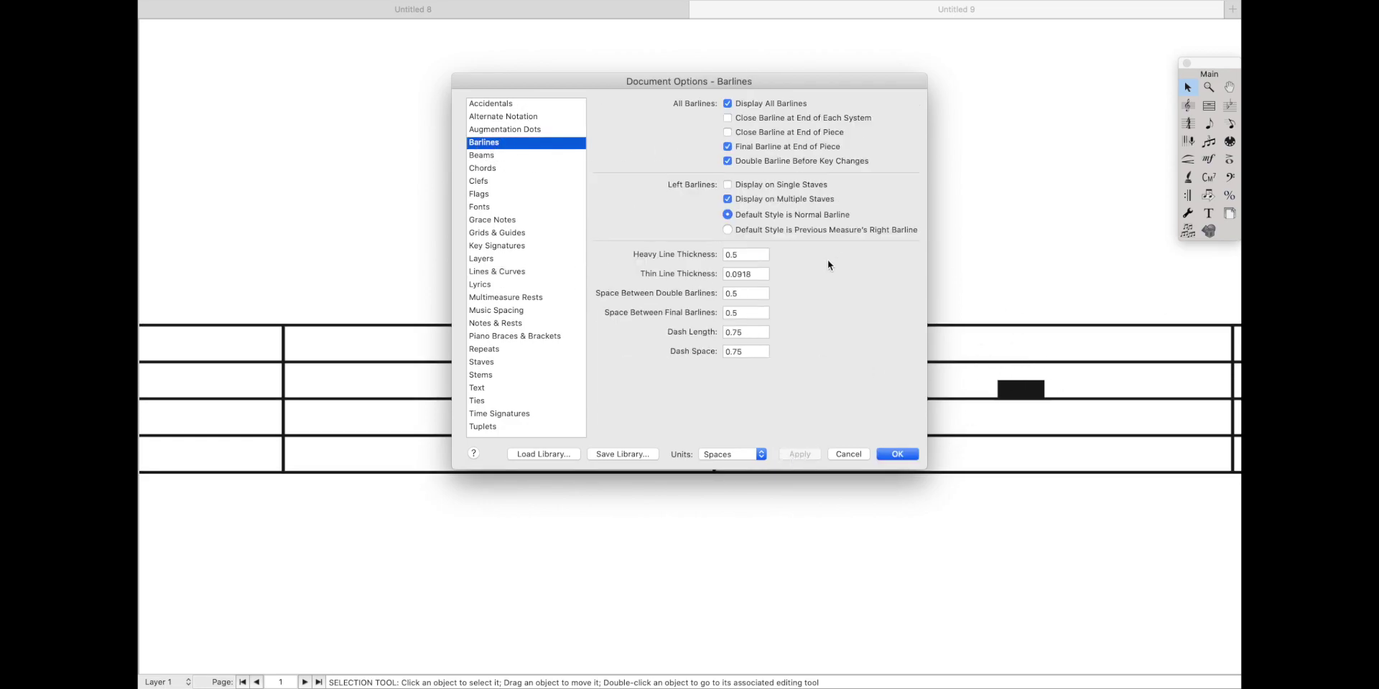
pyautogui.click(757, 254)
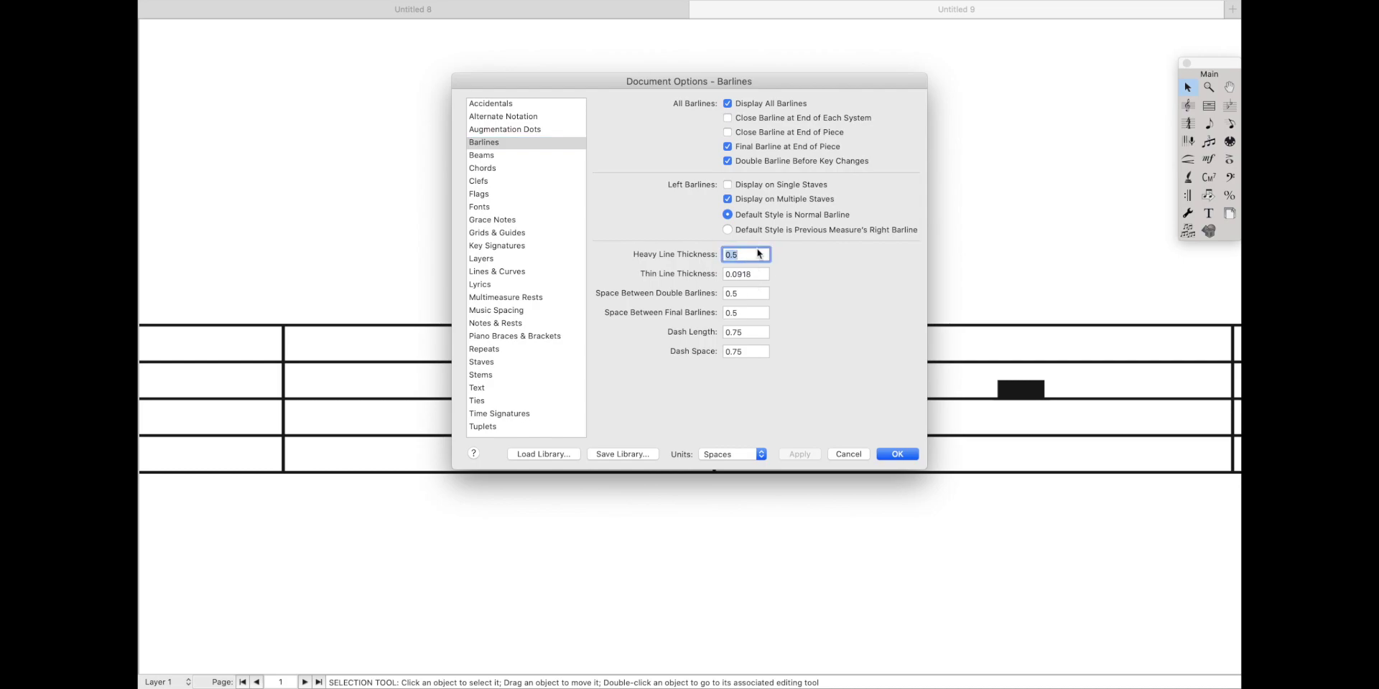
pyautogui.write('.')
pyautogui.click(742, 275)
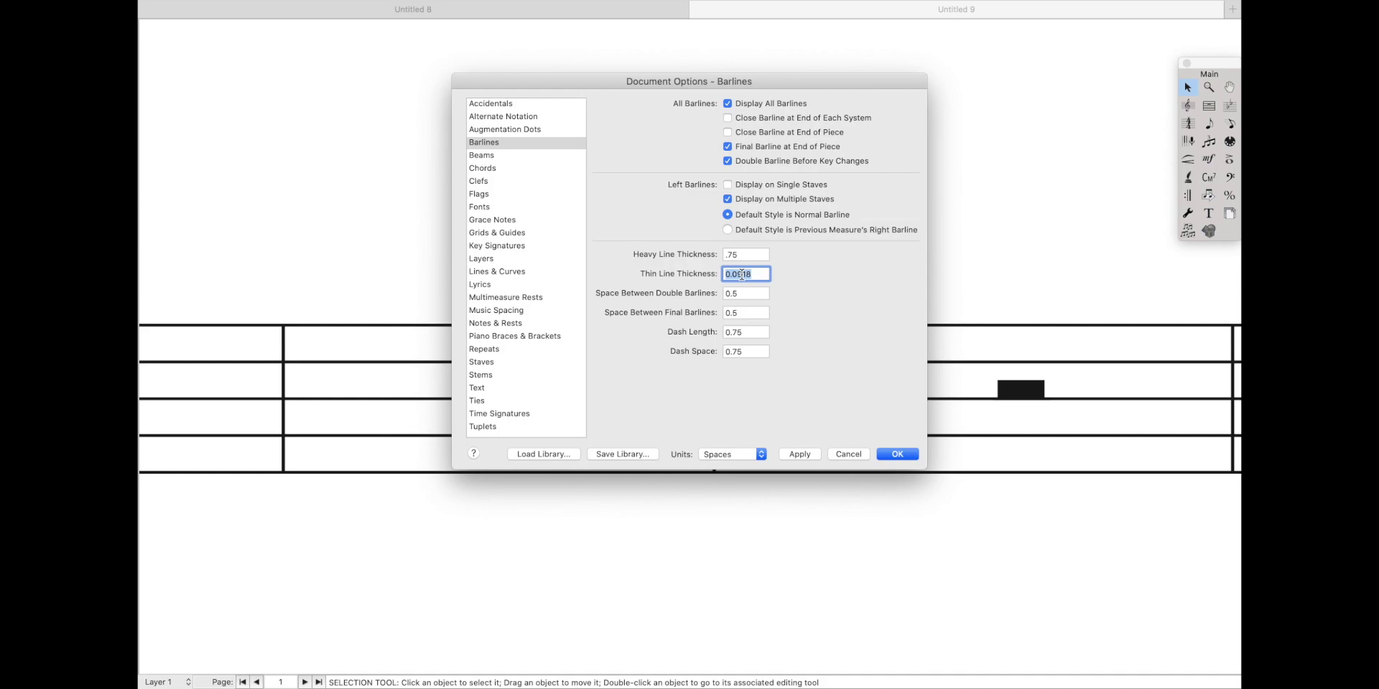
pyautogui.write('.16')
pyautogui.click(743, 293)
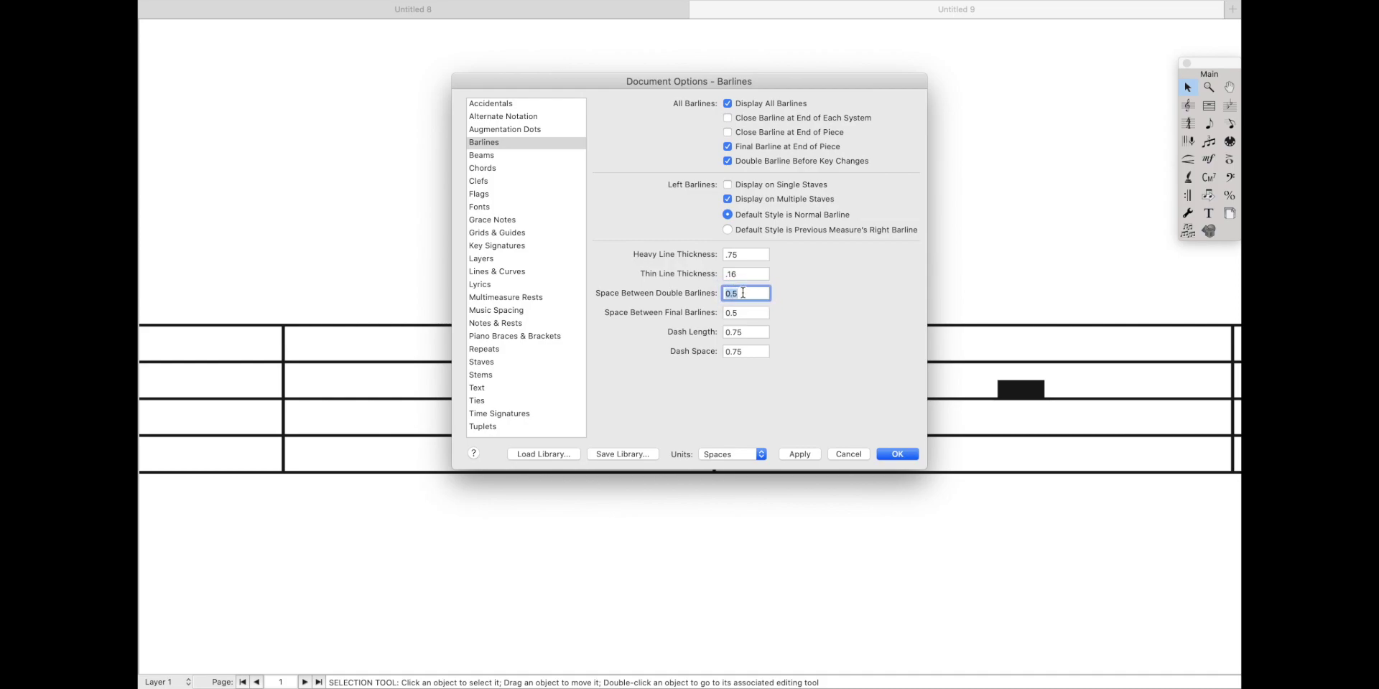
pyautogui.write('.6998')
pyautogui.write('7')
pyautogui.click(799, 454)
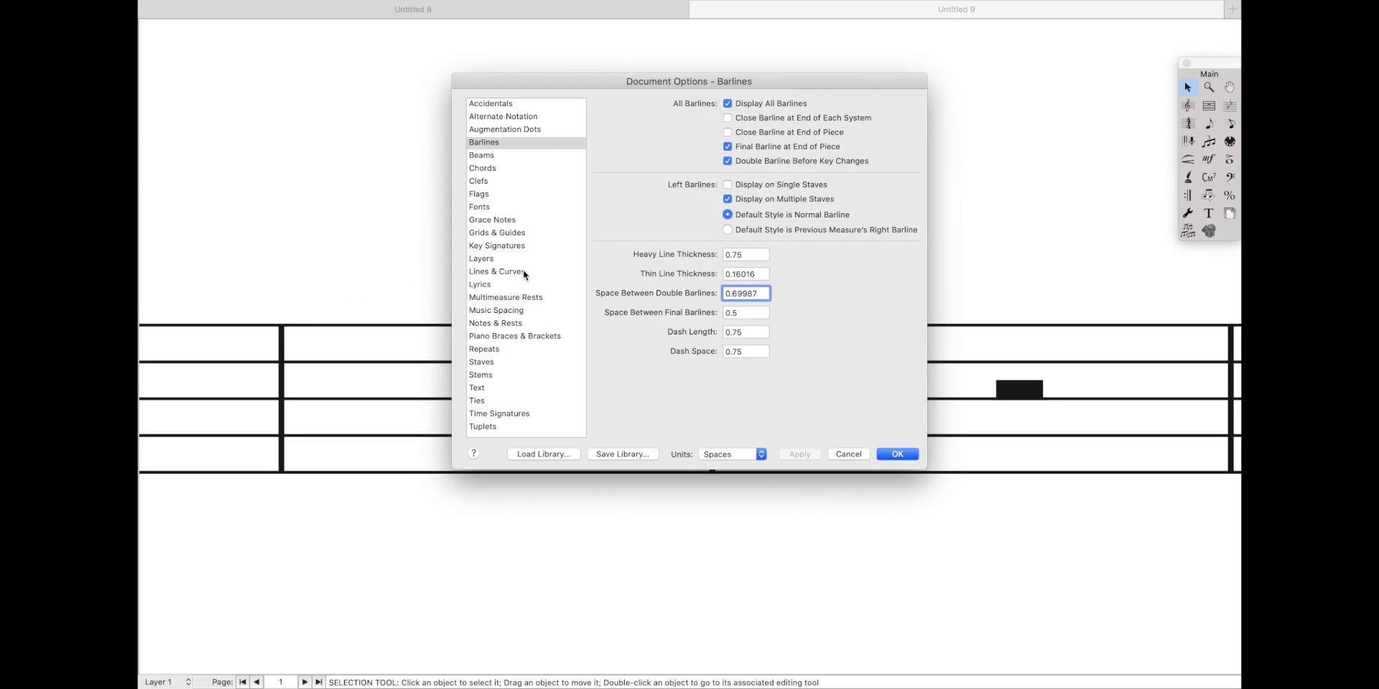
# Step: Set the stem line thickness to 0.1 spaces and close the document options
pyautogui.click(491, 375)
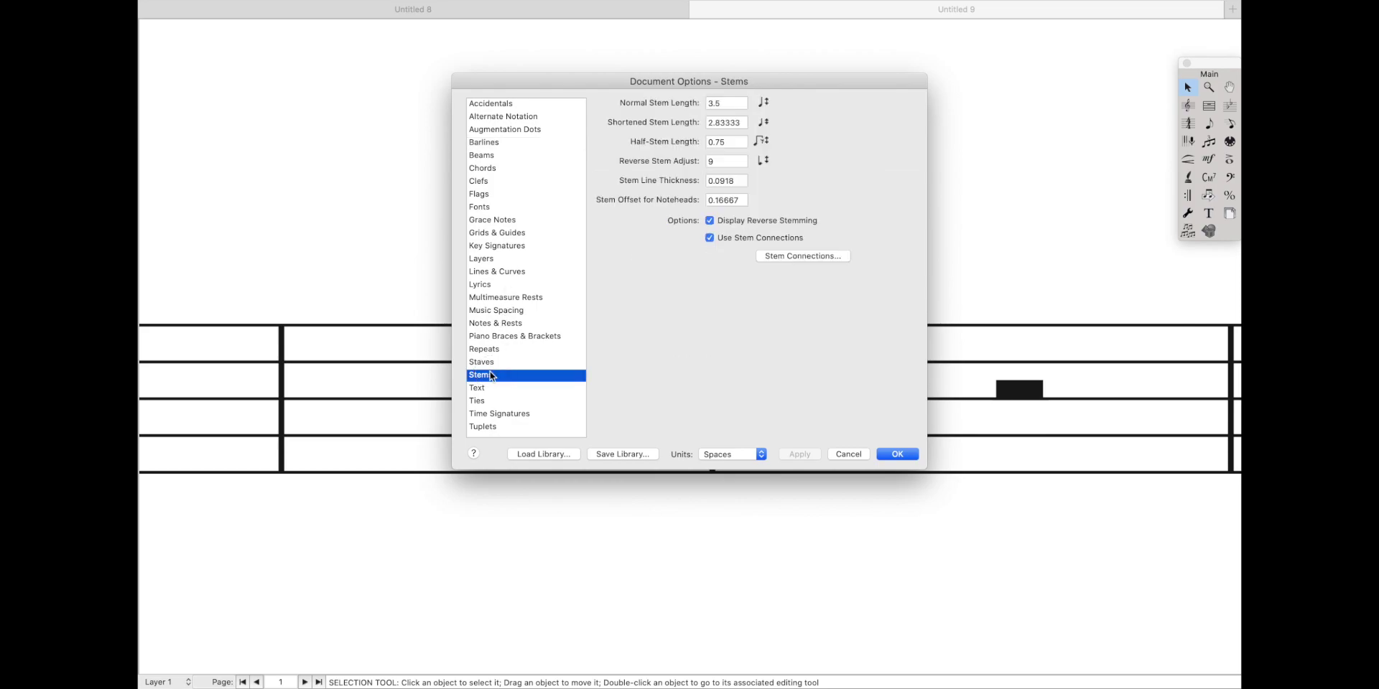
pyautogui.doubleClick(724, 185)
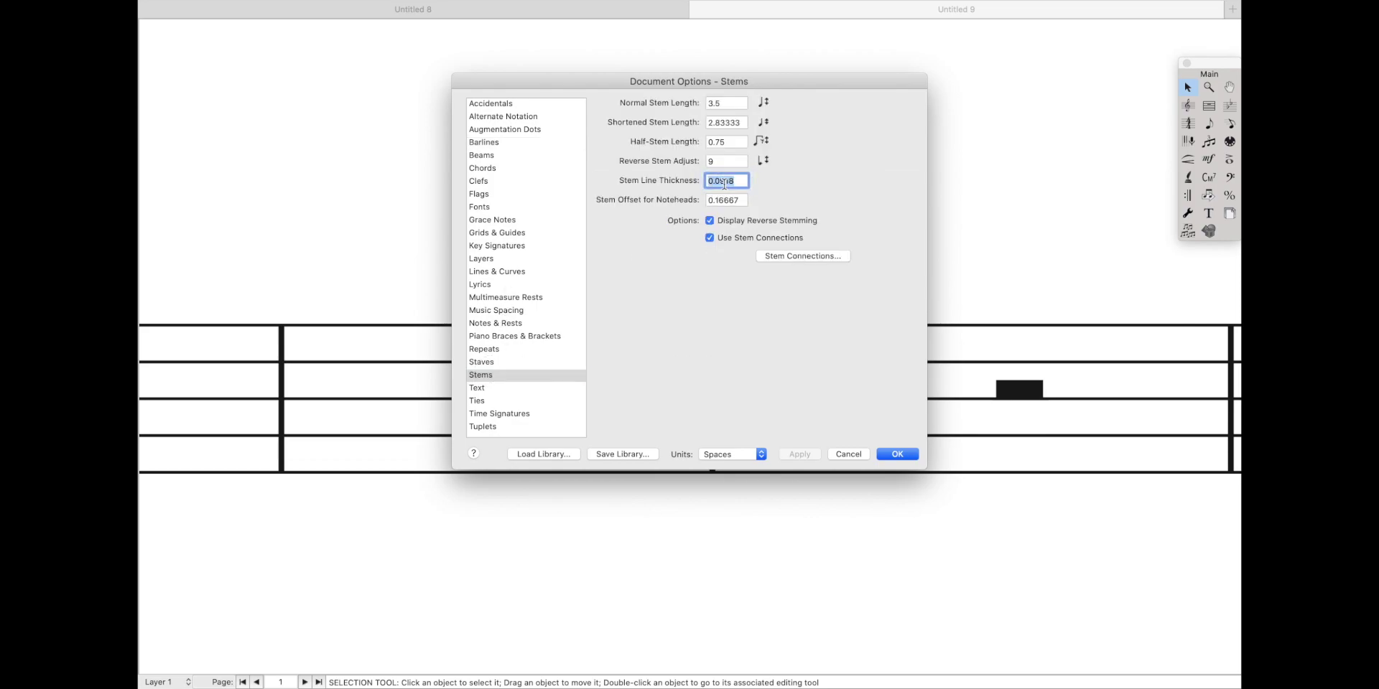
pyautogui.write('.1')
pyautogui.click(800, 455)
pyautogui.click(881, 453)
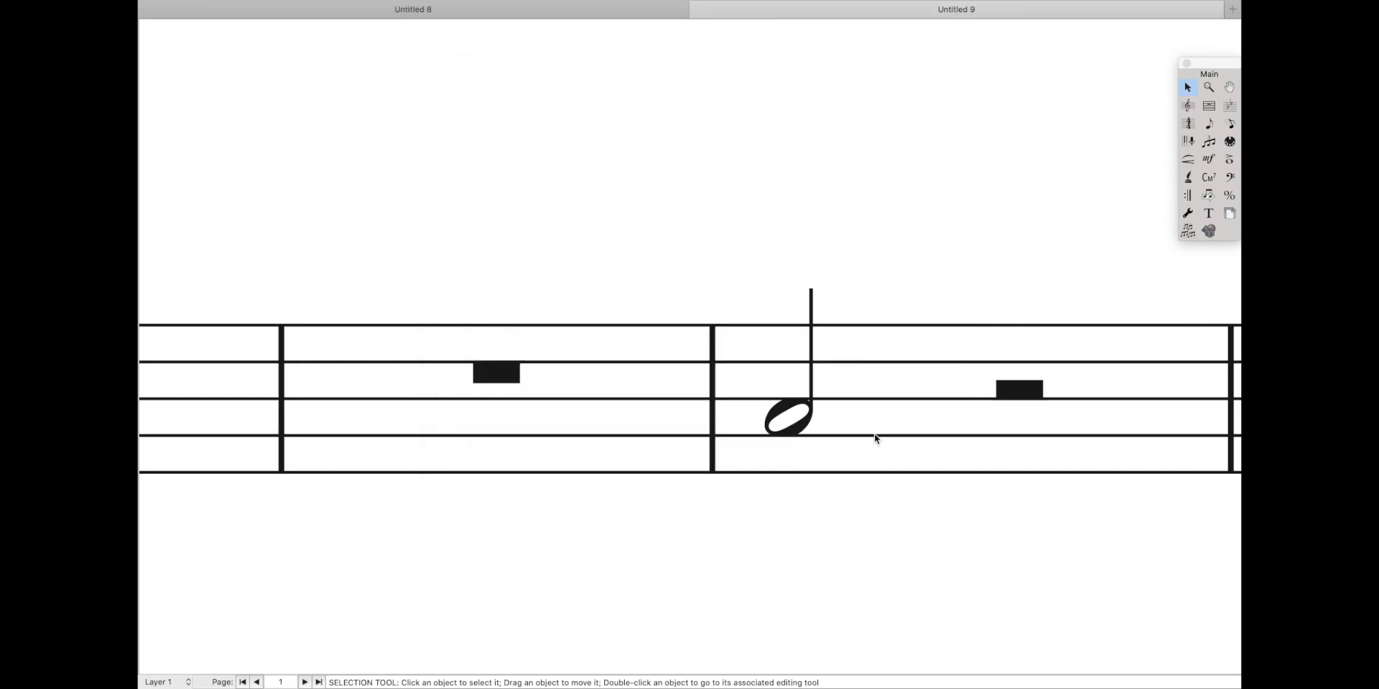
# Step: Attach an accent articulation to the half note in measure 3
pyautogui.hscroll(3, 907, 340)
pyautogui.scroll(-5, 909, 341)
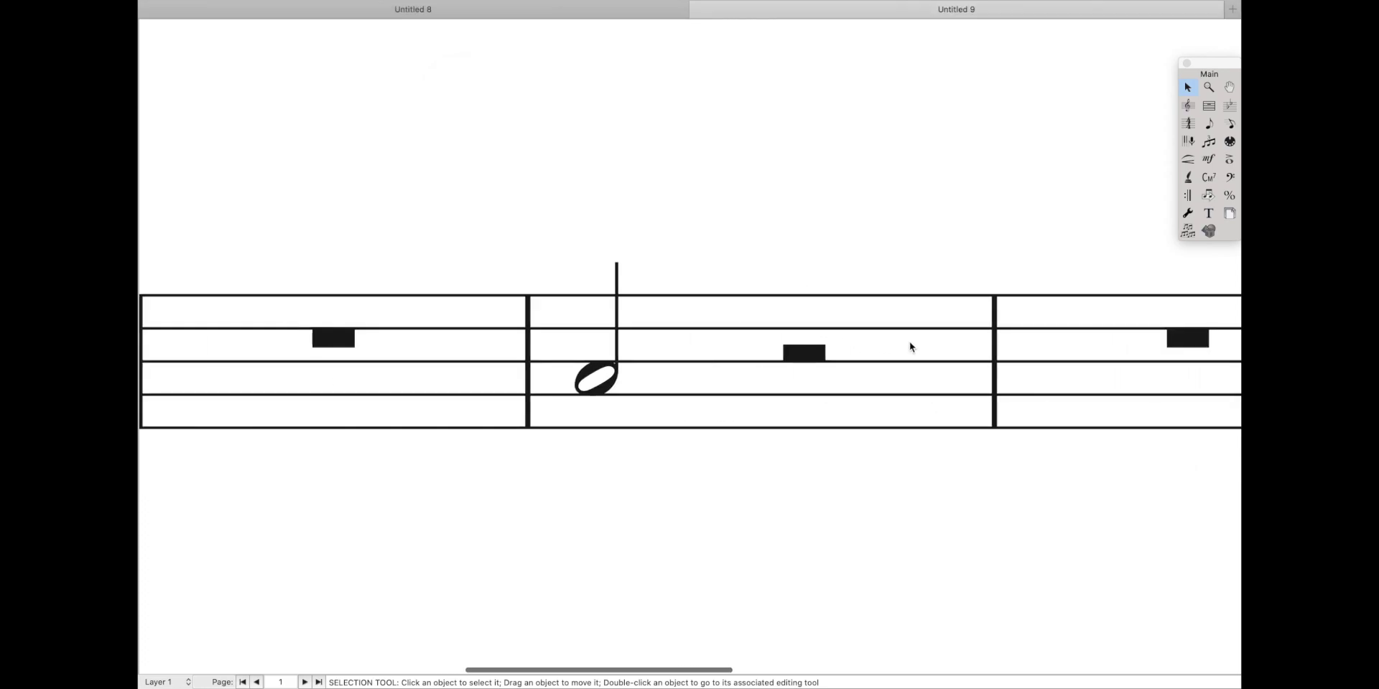
pyautogui.hscroll(-4, 910, 342)
pyautogui.scroll(2, 909, 342)
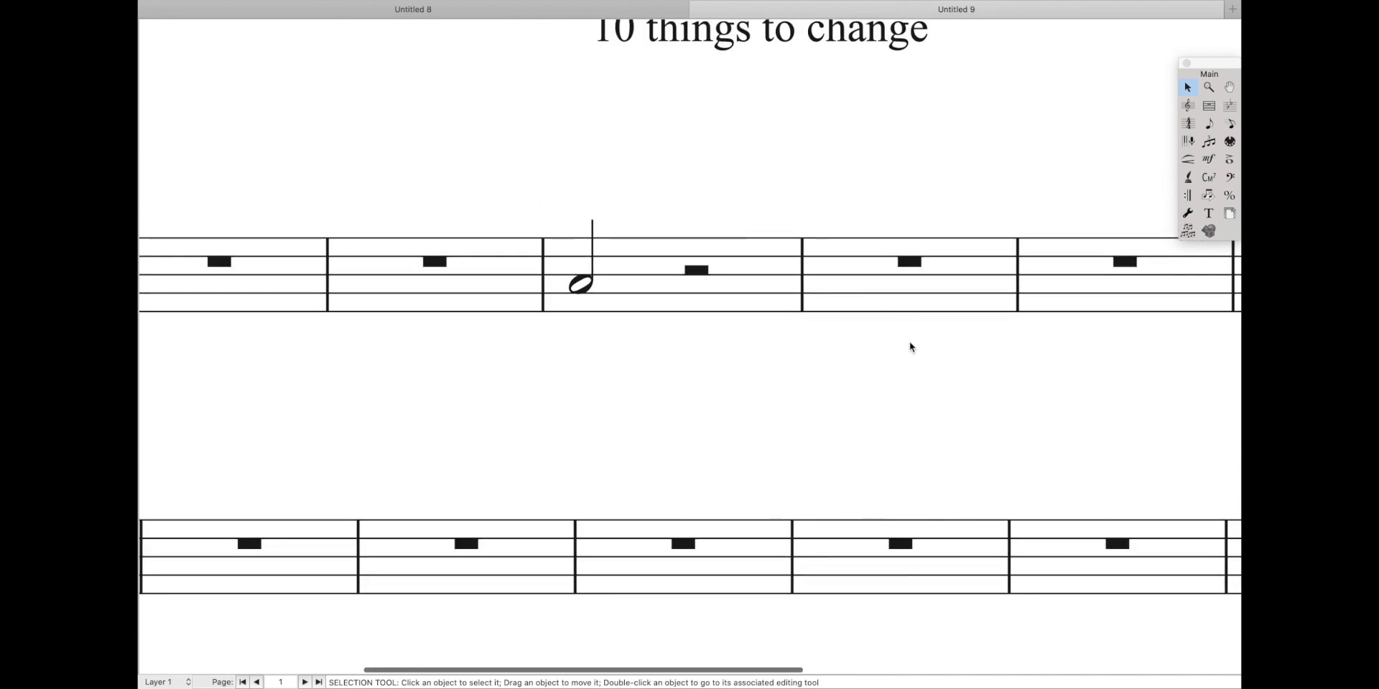
pyautogui.hotkey('ctrl', 'a')
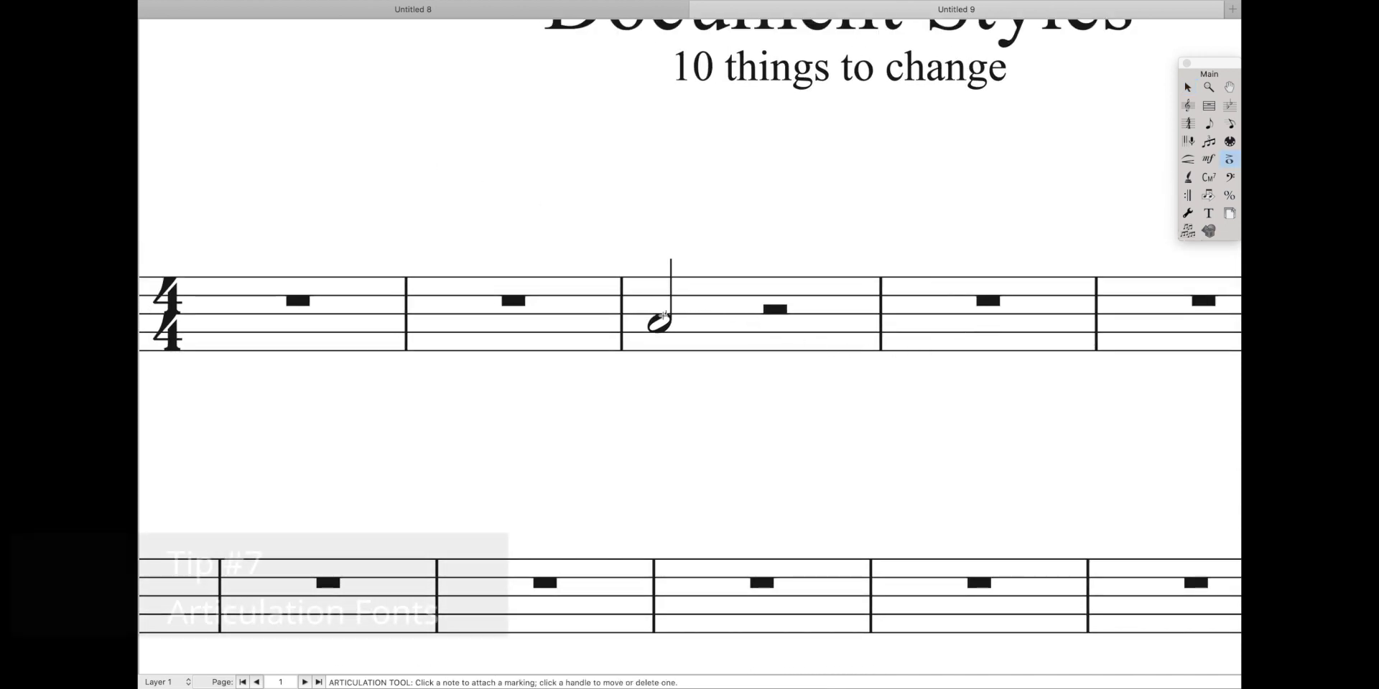
pyautogui.click(654, 316)
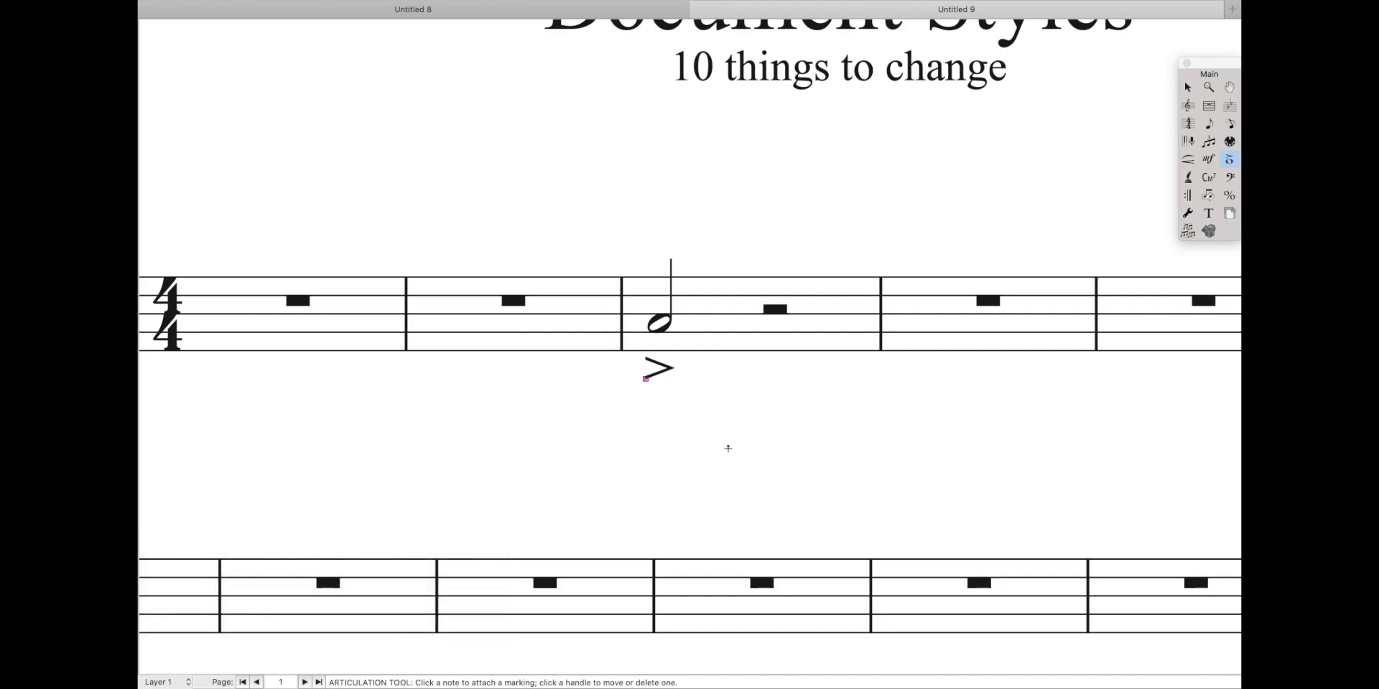
# Step: Change the accent's font in the Articulation Designer to the one listed directly after Engraver Font Extras
pyautogui.press('Return')
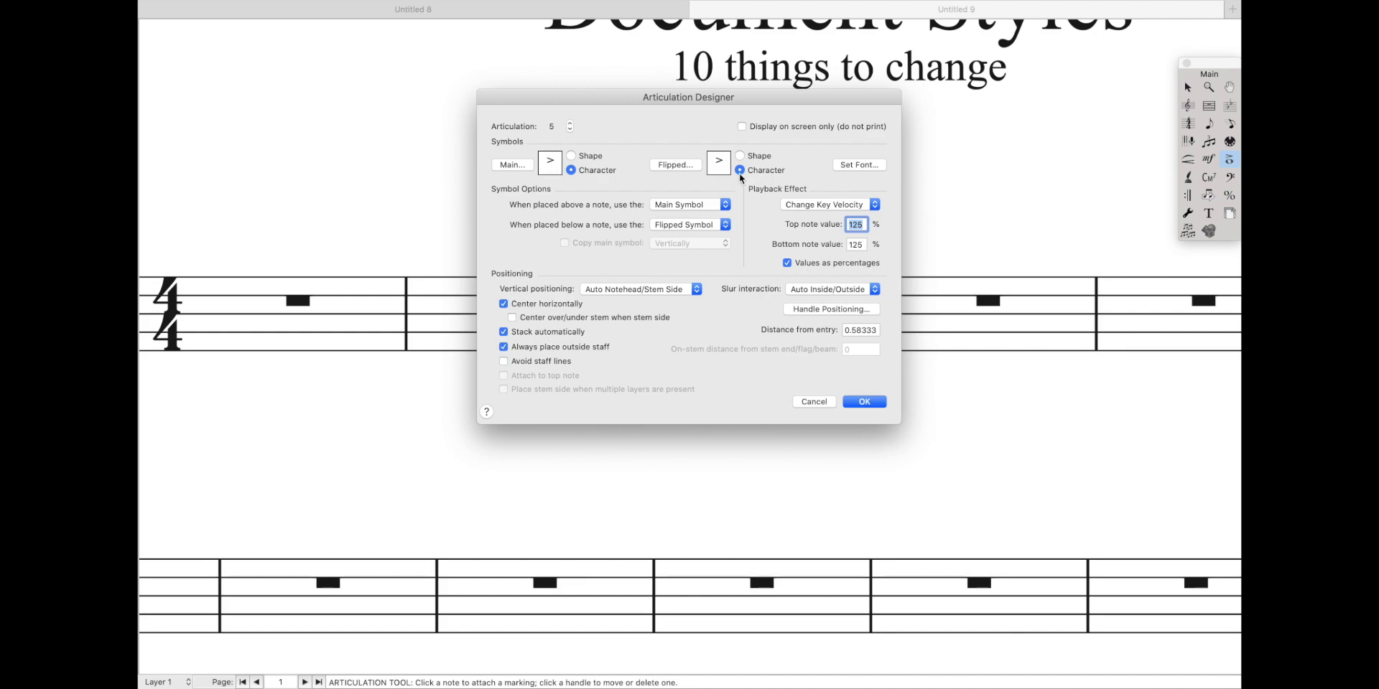
pyautogui.click(861, 167)
pyautogui.press('e')
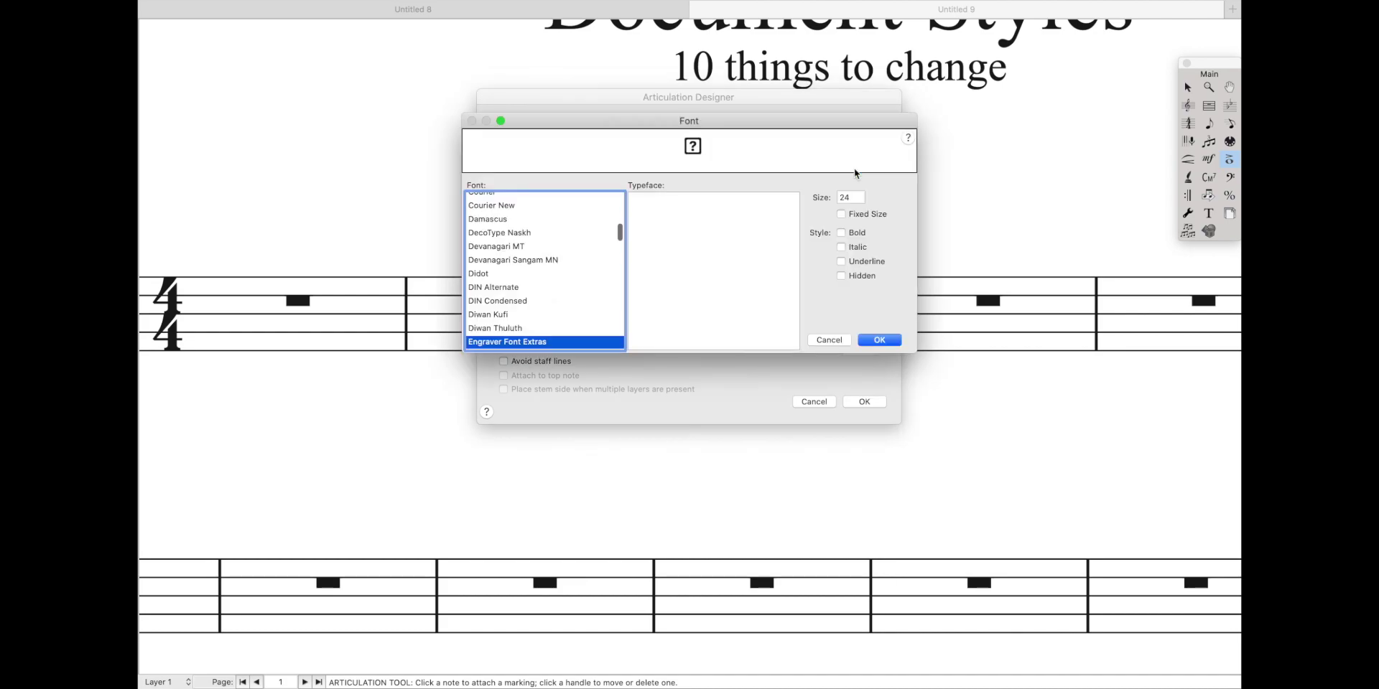
pyautogui.press('Down')
pyautogui.press('Return')
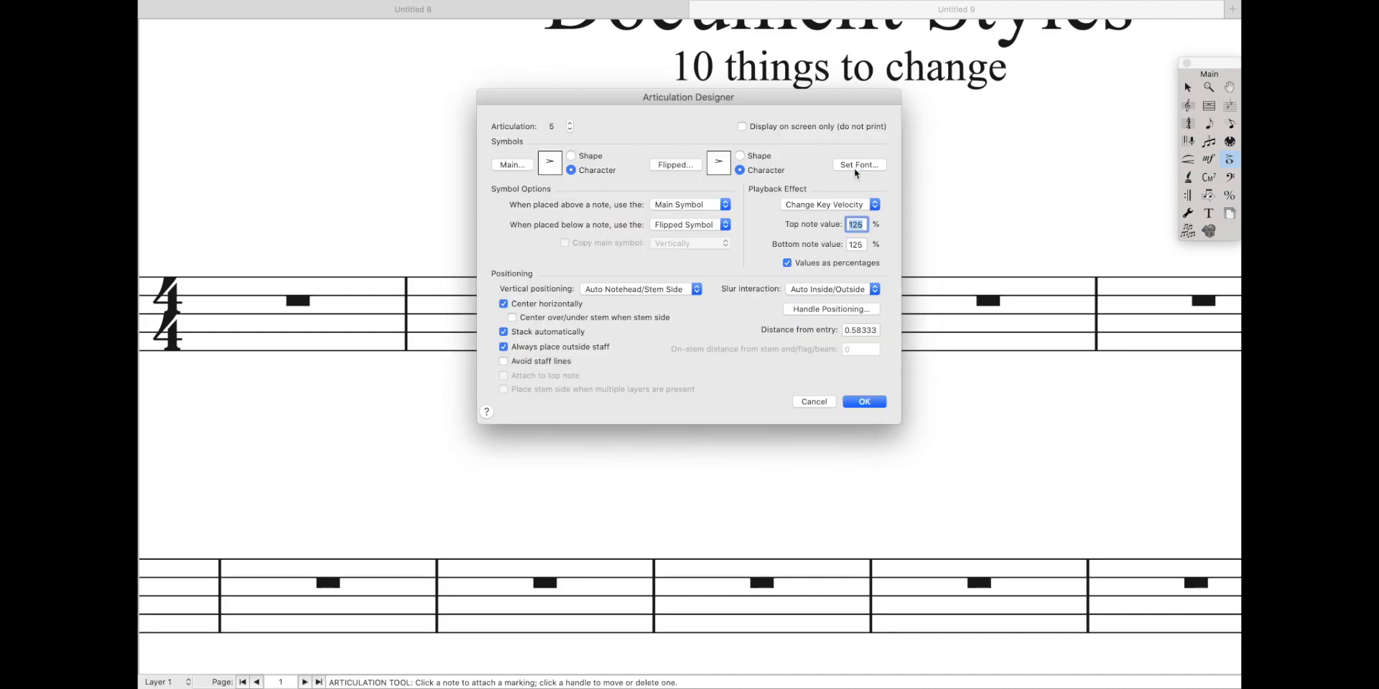
pyautogui.click(878, 407)
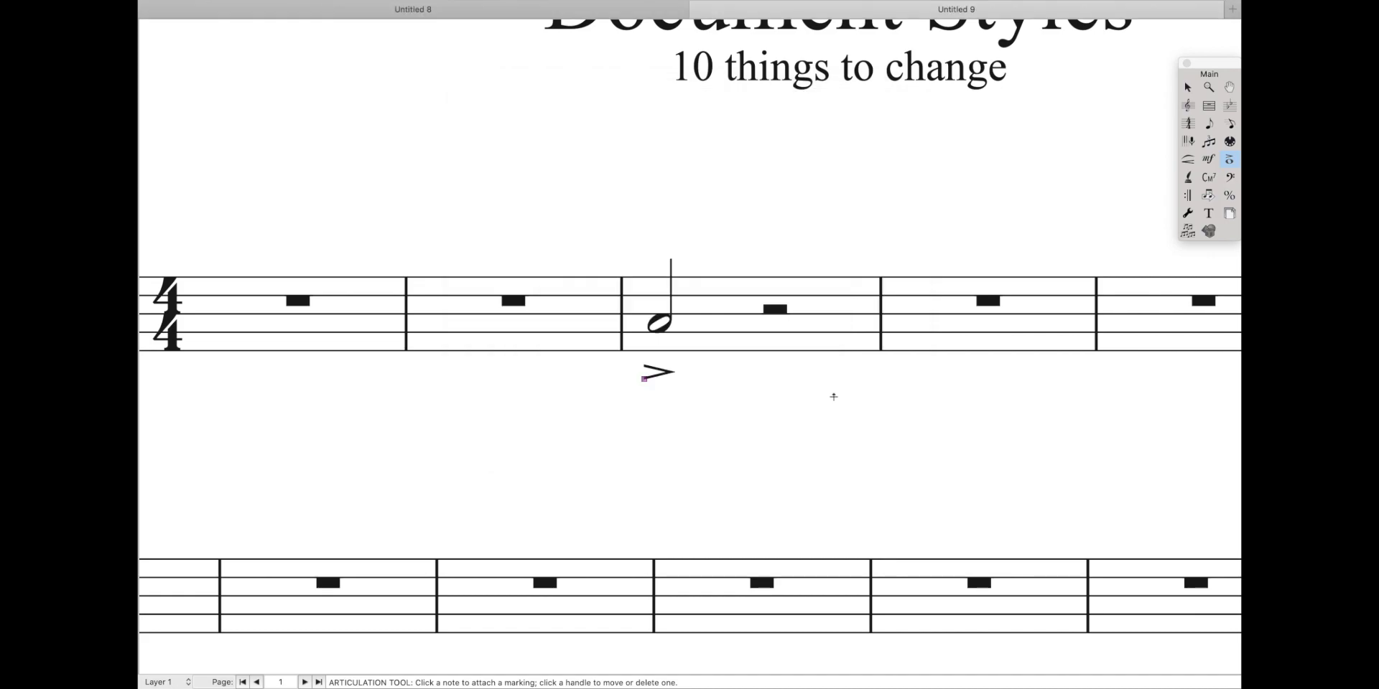
# Step: Compare the accent's old and new look by repeatedly undoing and redoing the font change, ending with the new font
pyautogui.press('Escape')
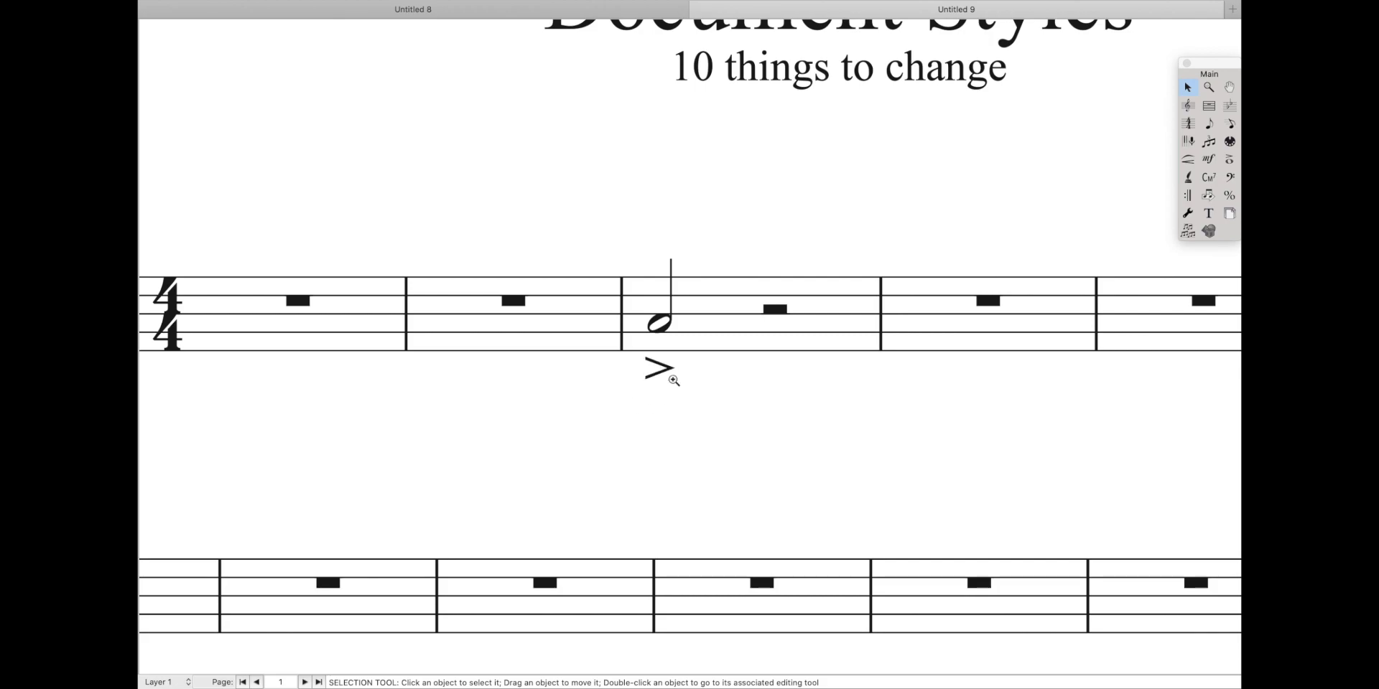
pyautogui.press('super+z')
pyautogui.press('super+y')
pyautogui.press('super+z')
pyautogui.press('super+y')
pyautogui.press('super+z')
pyautogui.press('super+shift+z')
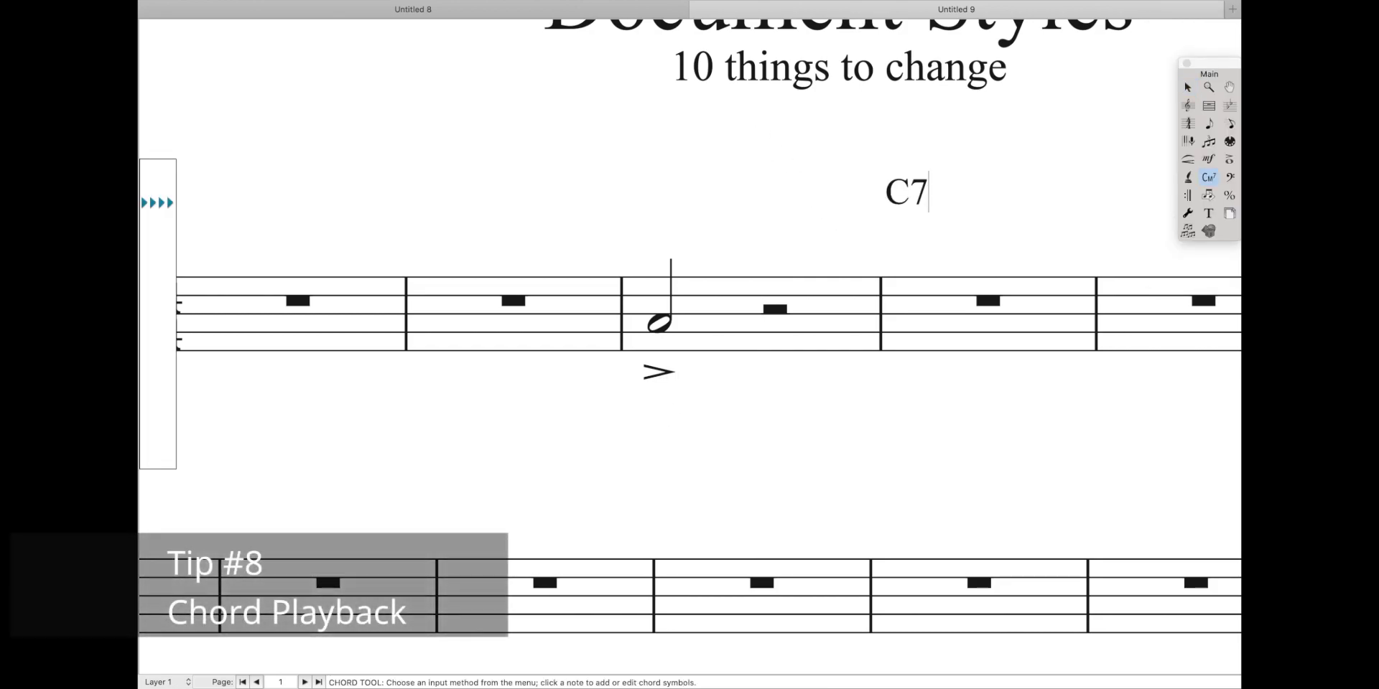
# Step: Add the chord symbol C7 above measure 4 and turn off chord playback
pyautogui.press('Return')
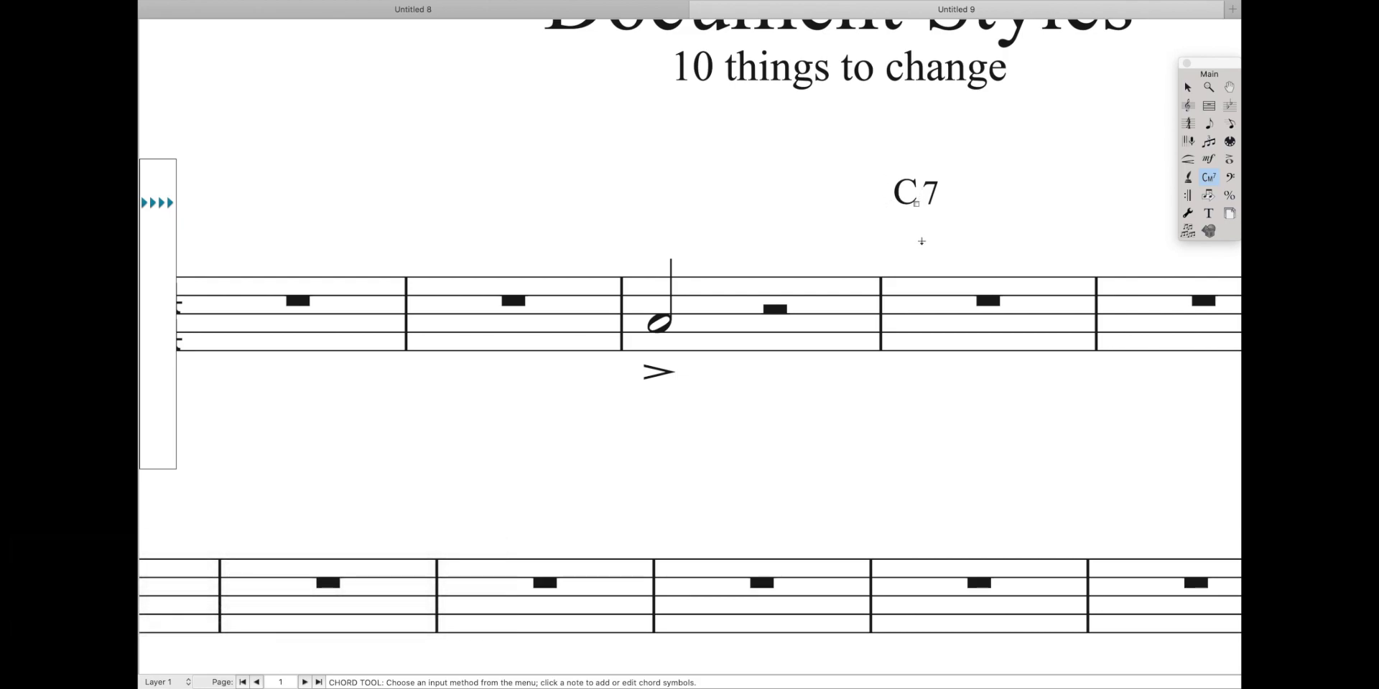
pyautogui.click(643, 7)
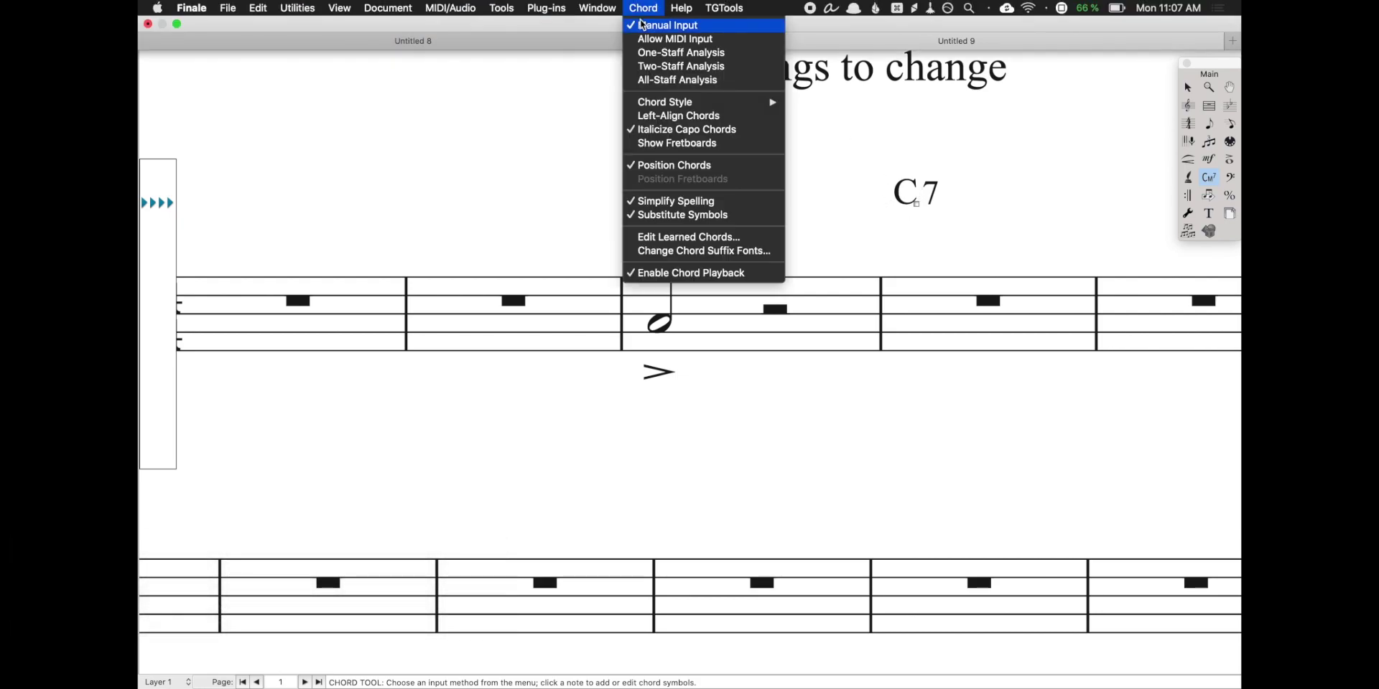
pyautogui.click(692, 277)
pyautogui.press('Escape')
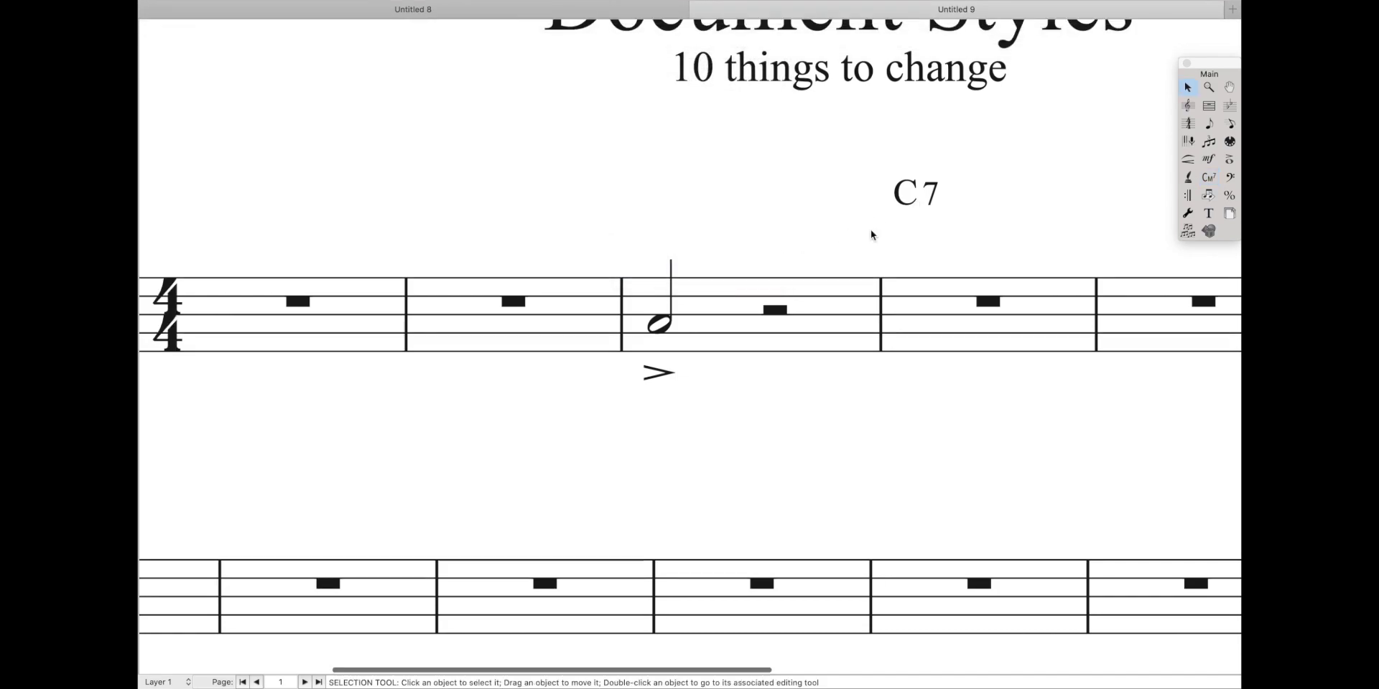
# Step: Fill measure 5 with eighth notes on D and turn the last one into an eighth rest
pyautogui.scroll(3, 870, 235)
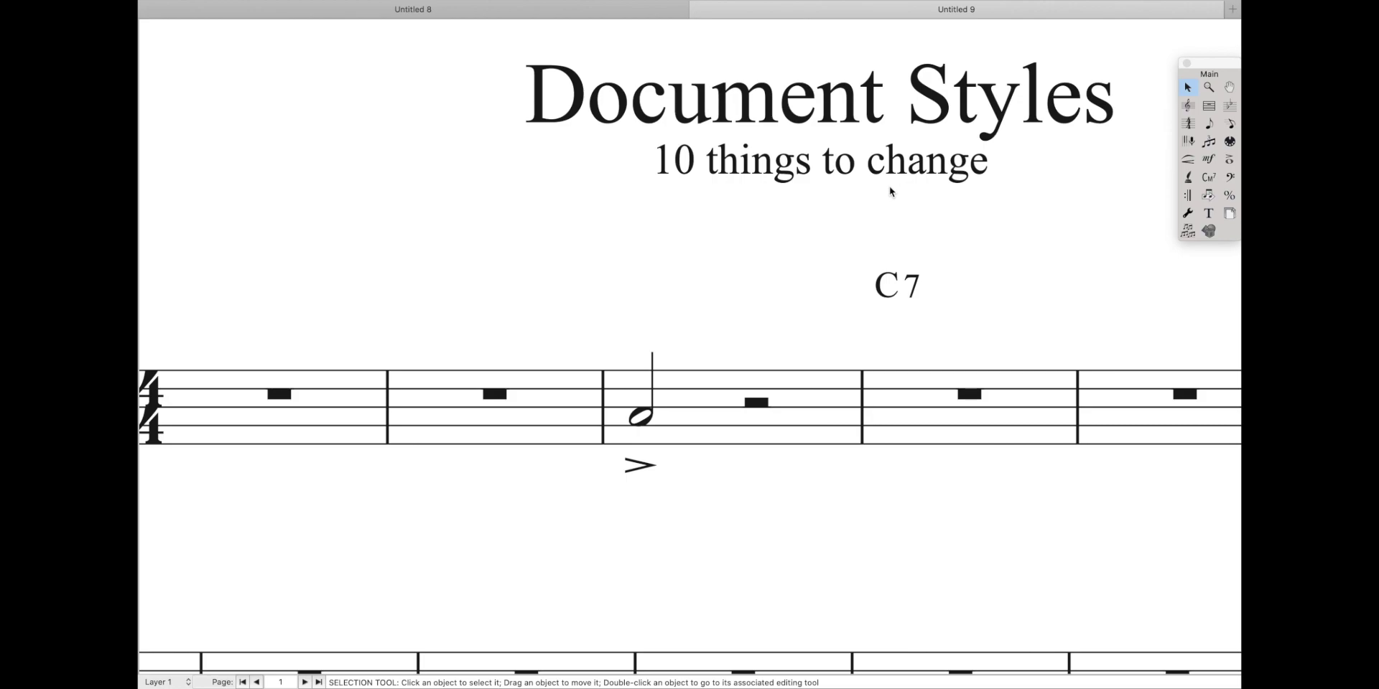
pyautogui.hscroll(6, 903, 360)
pyautogui.scroll(-2, 902, 360)
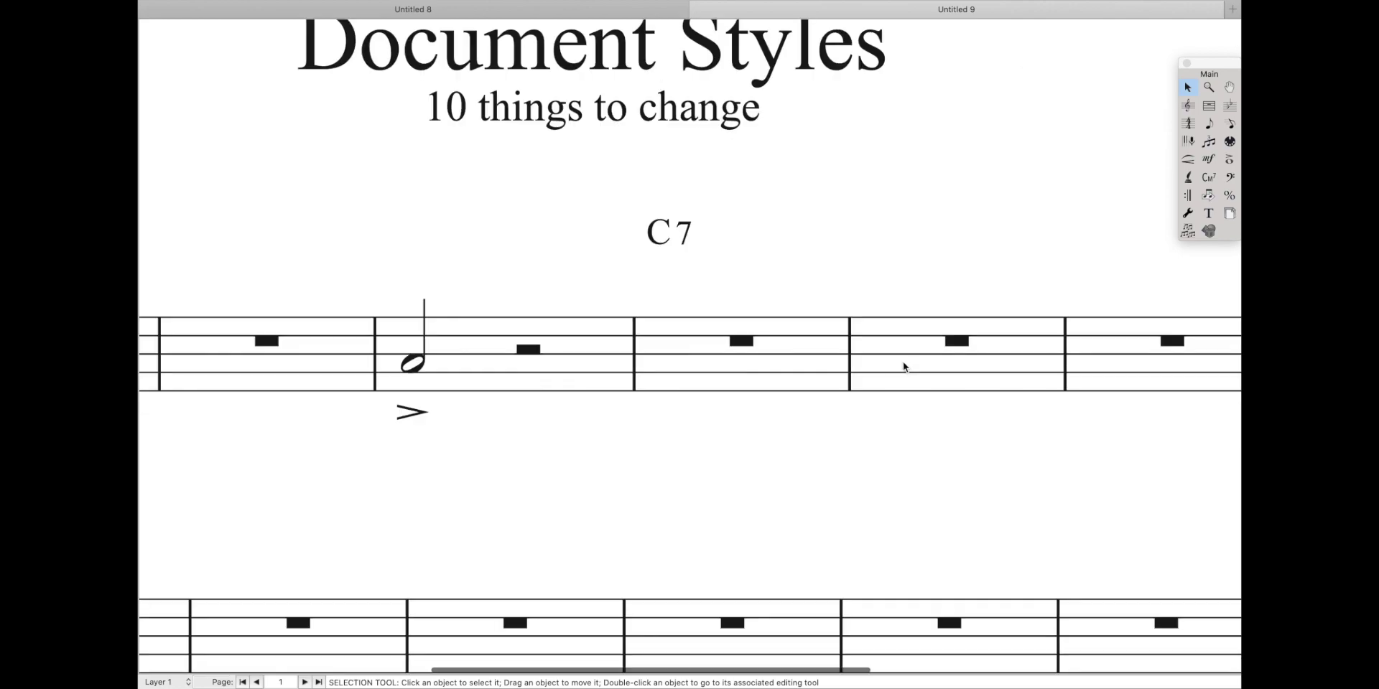
pyautogui.hotkey('ctrl', 's')
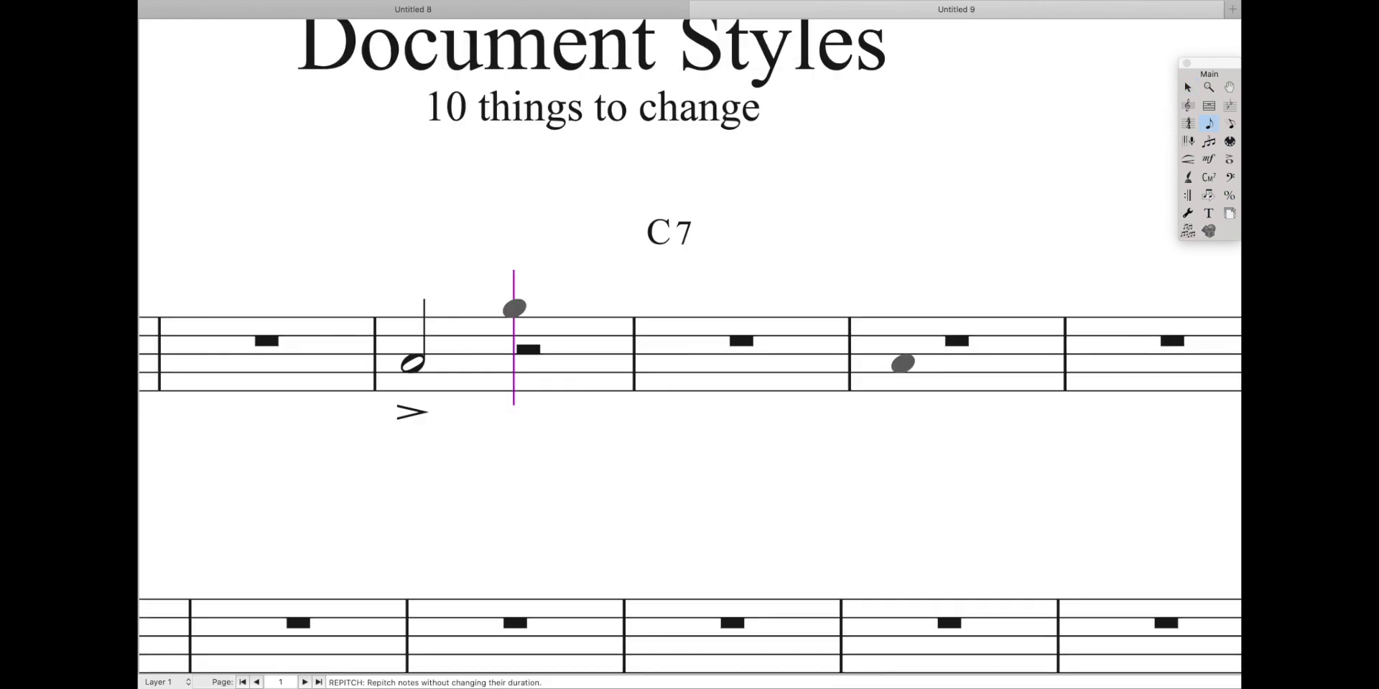
pyautogui.click(892, 353)
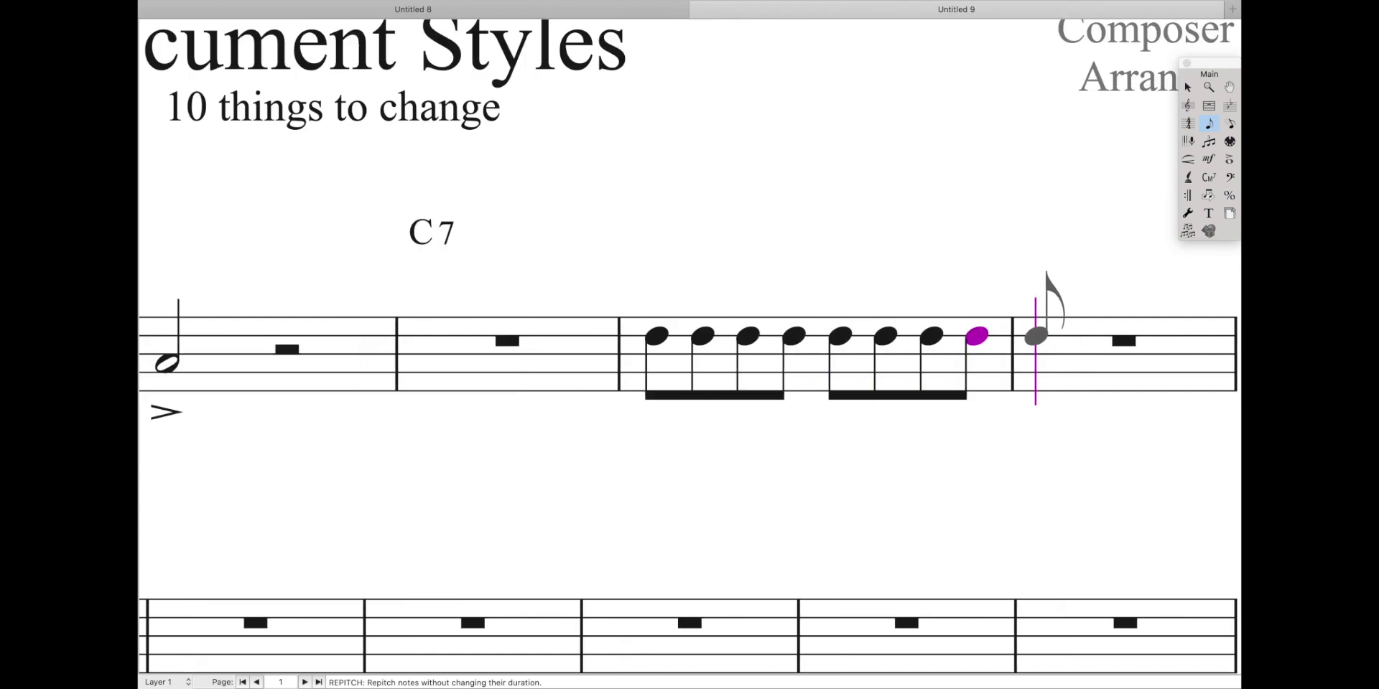
pyautogui.press('r')
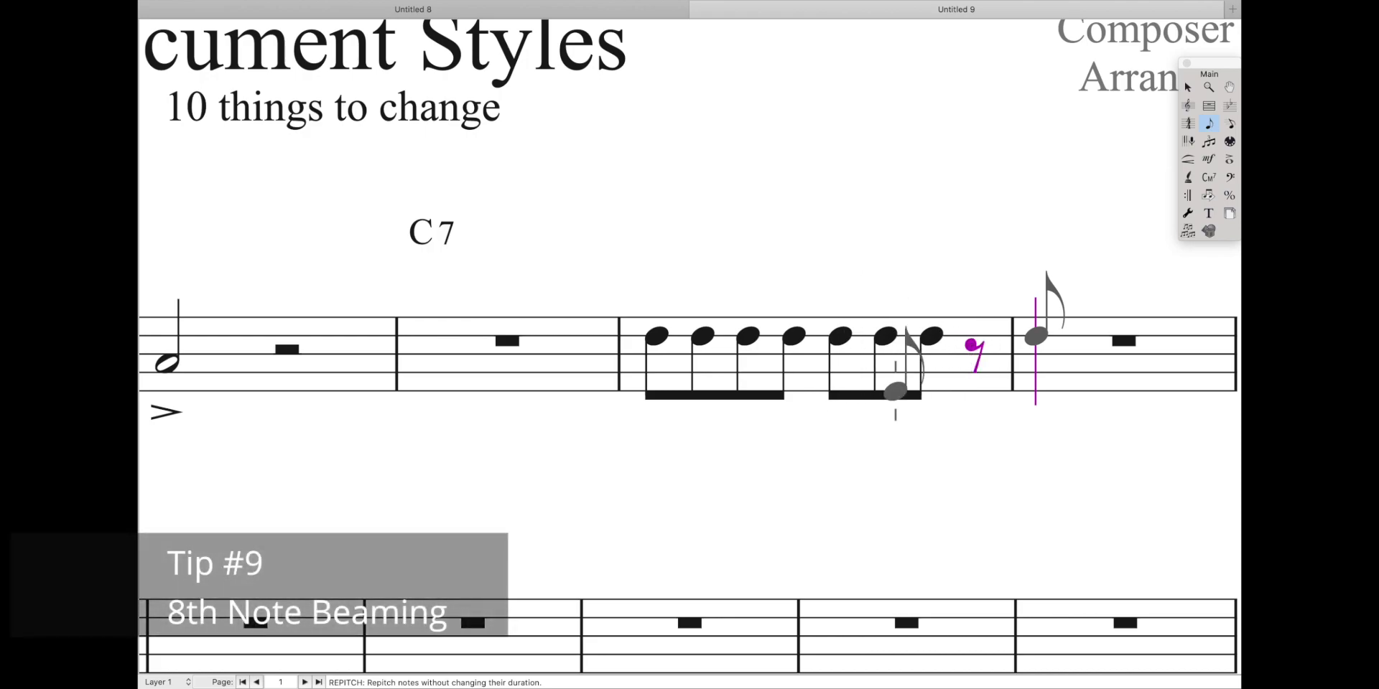
# Step: Turn off including rests in groups of four and beaming three eighth notes before/after an eighth rest in the document's beam options
pyautogui.press('Escape')
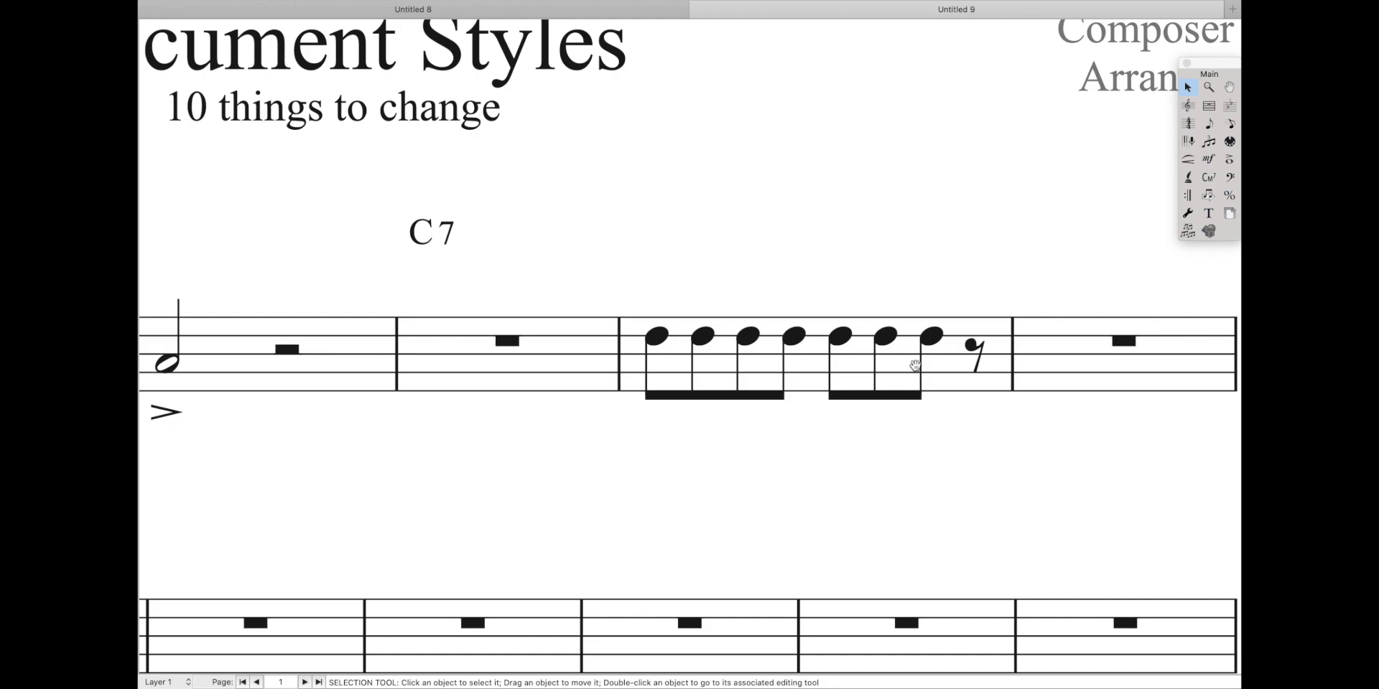
pyautogui.press('super+alt+d')
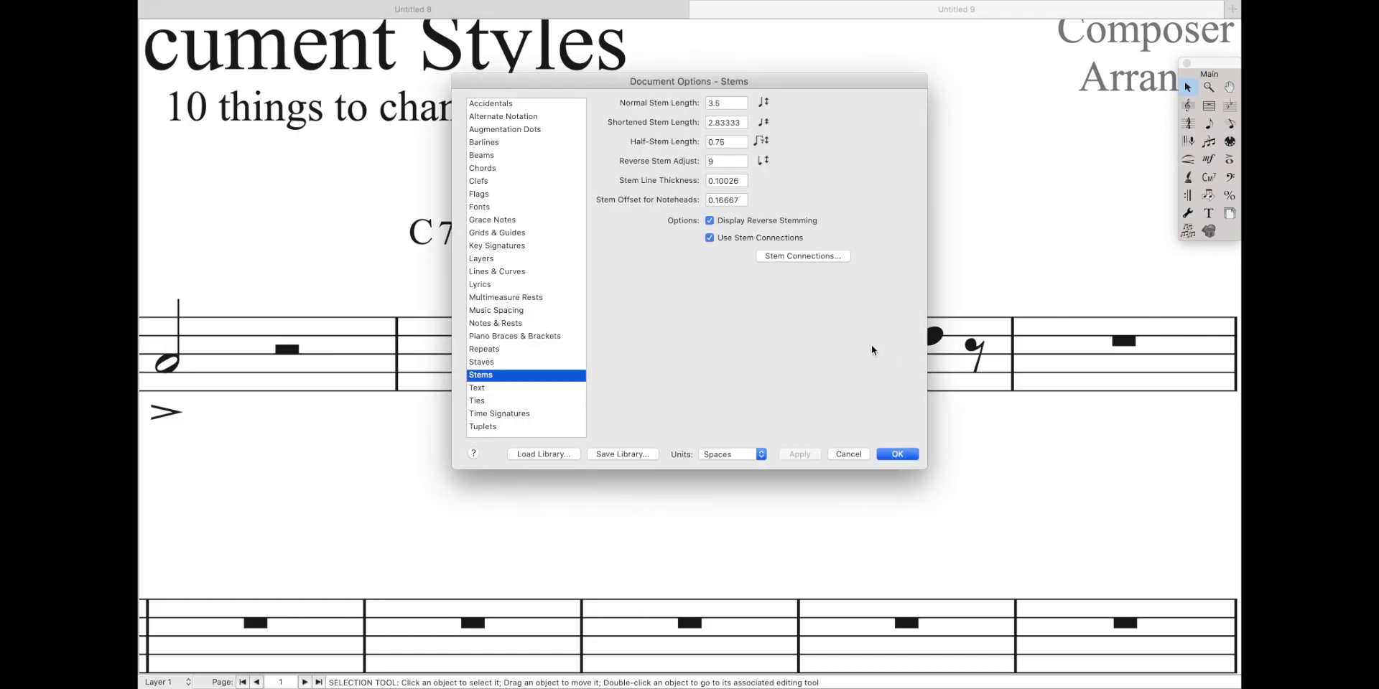
pyautogui.click(500, 157)
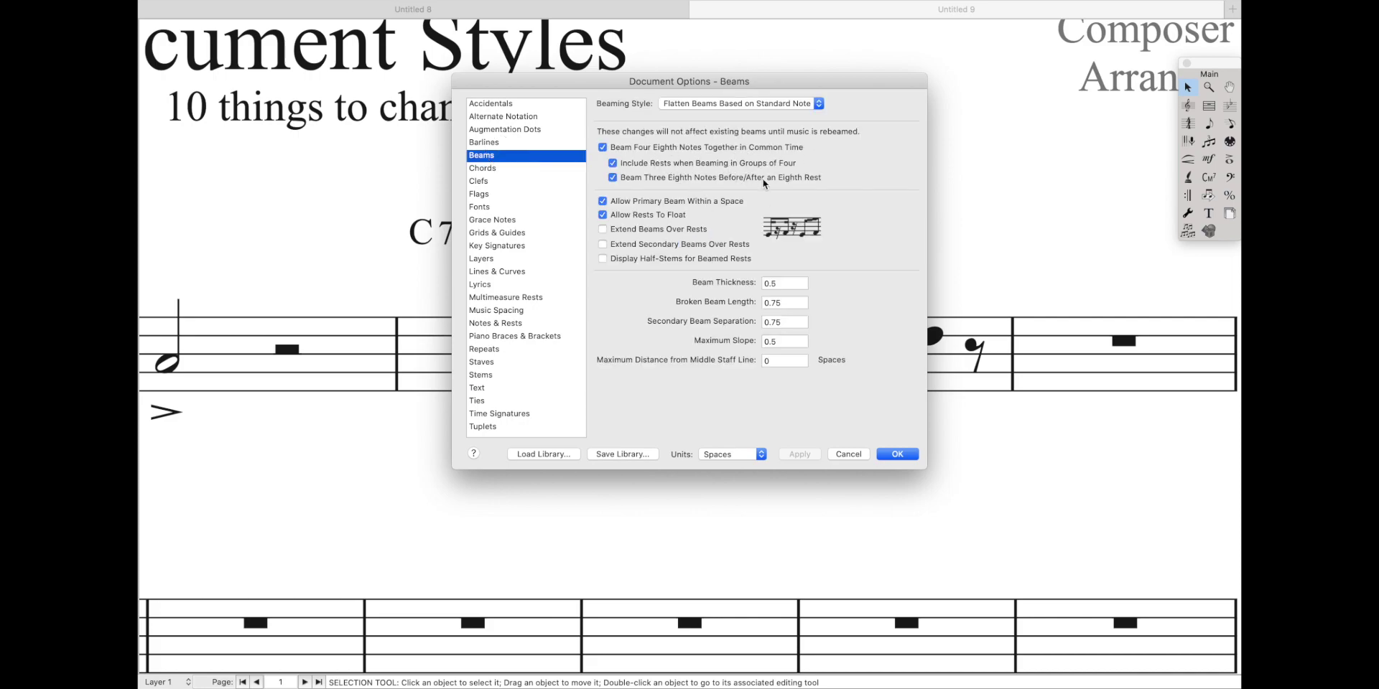
pyautogui.click(700, 180)
pyautogui.click(784, 446)
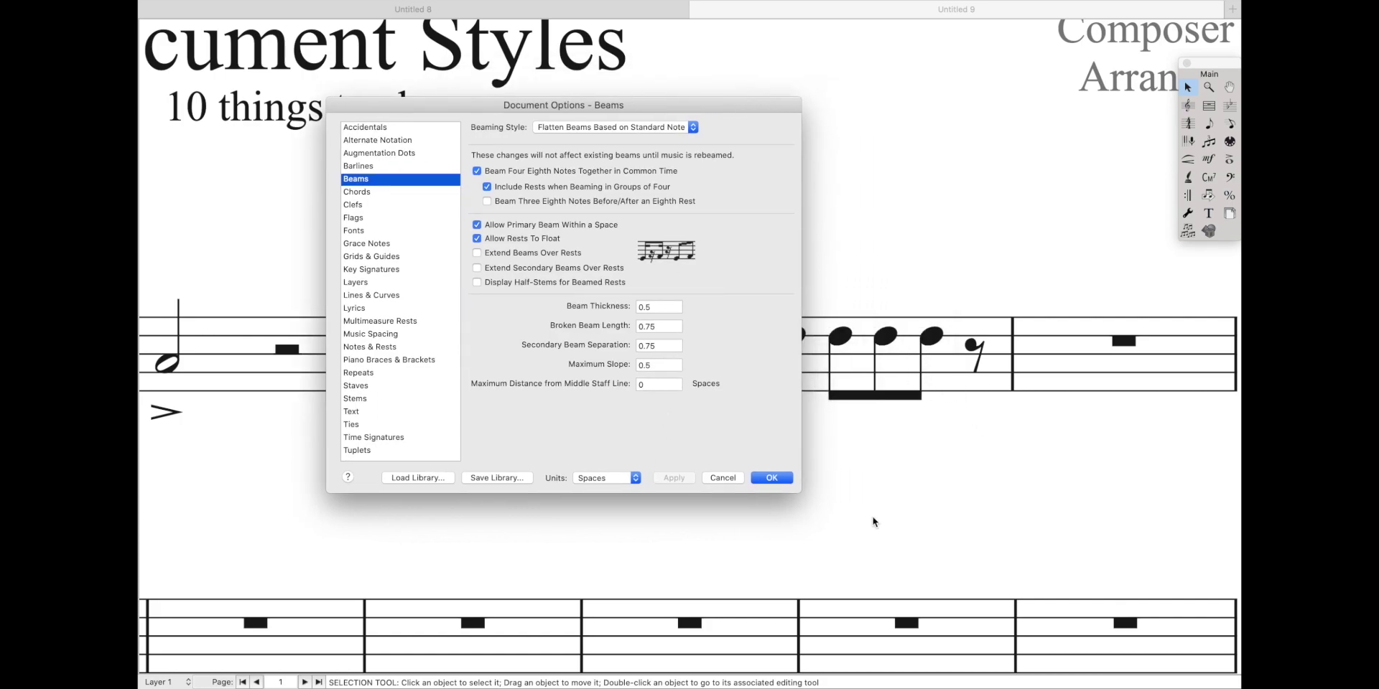
pyautogui.press('Return')
# Step: Rebeam all the music in the document with the Rebeam Music command
pyautogui.press('super+a')
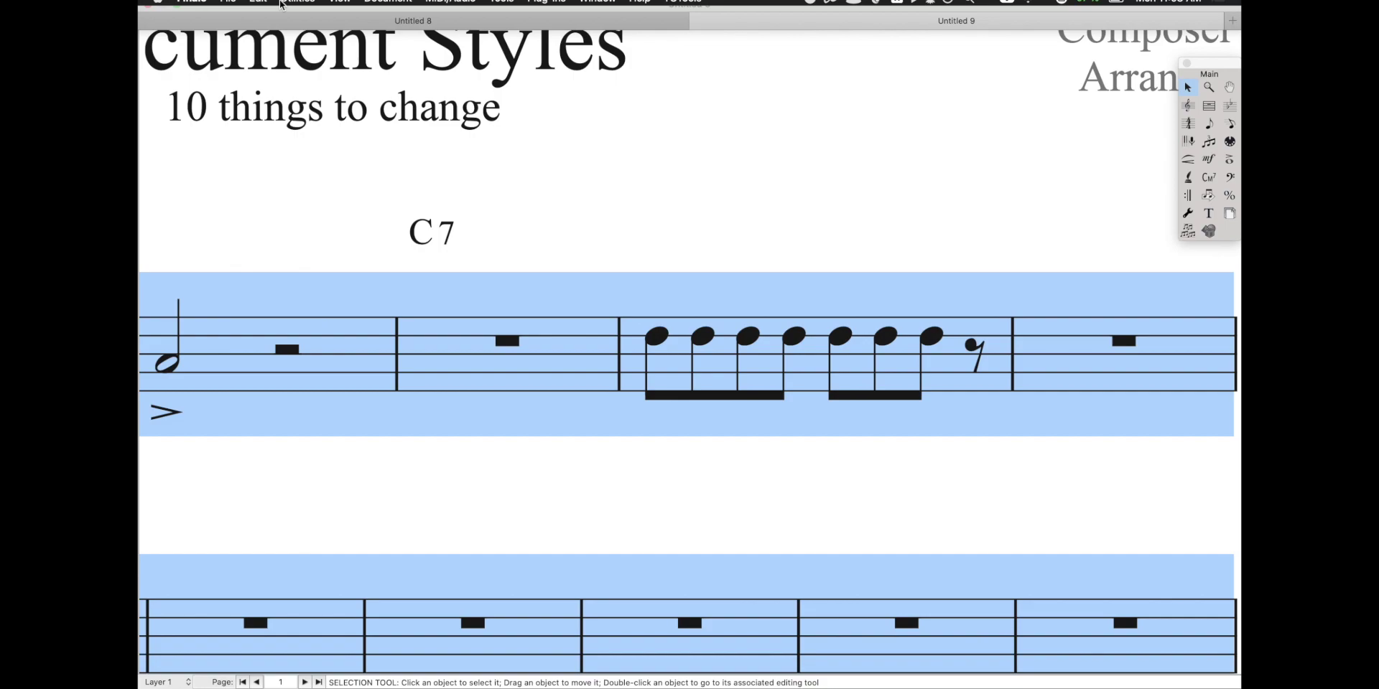
pyautogui.click(293, 6)
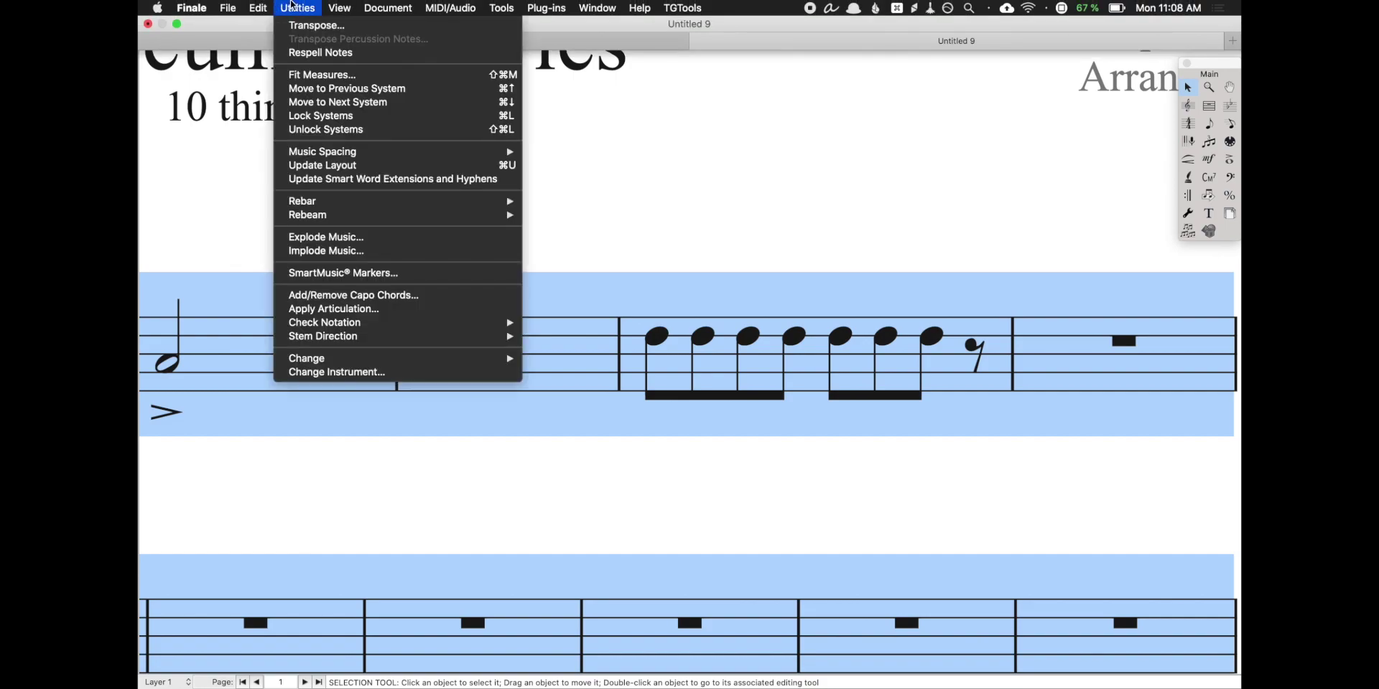
pyautogui.moveTo(334, 215)
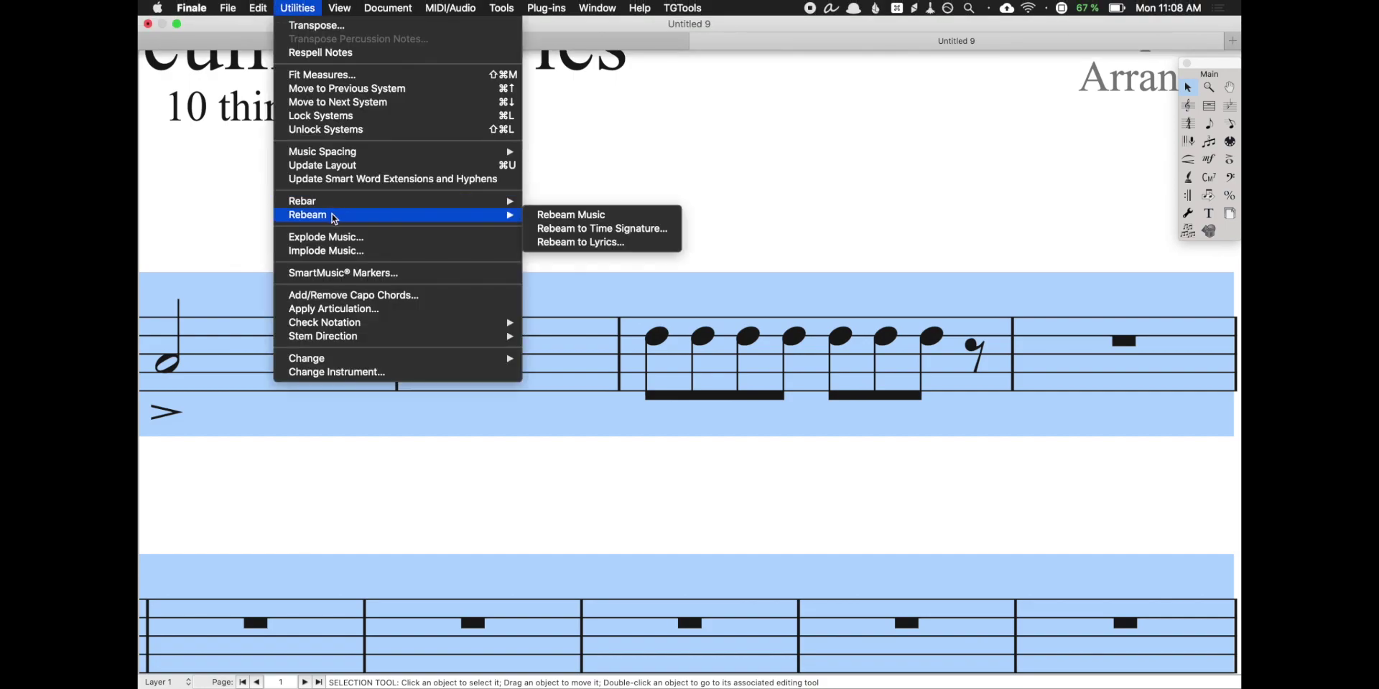
pyautogui.click(546, 215)
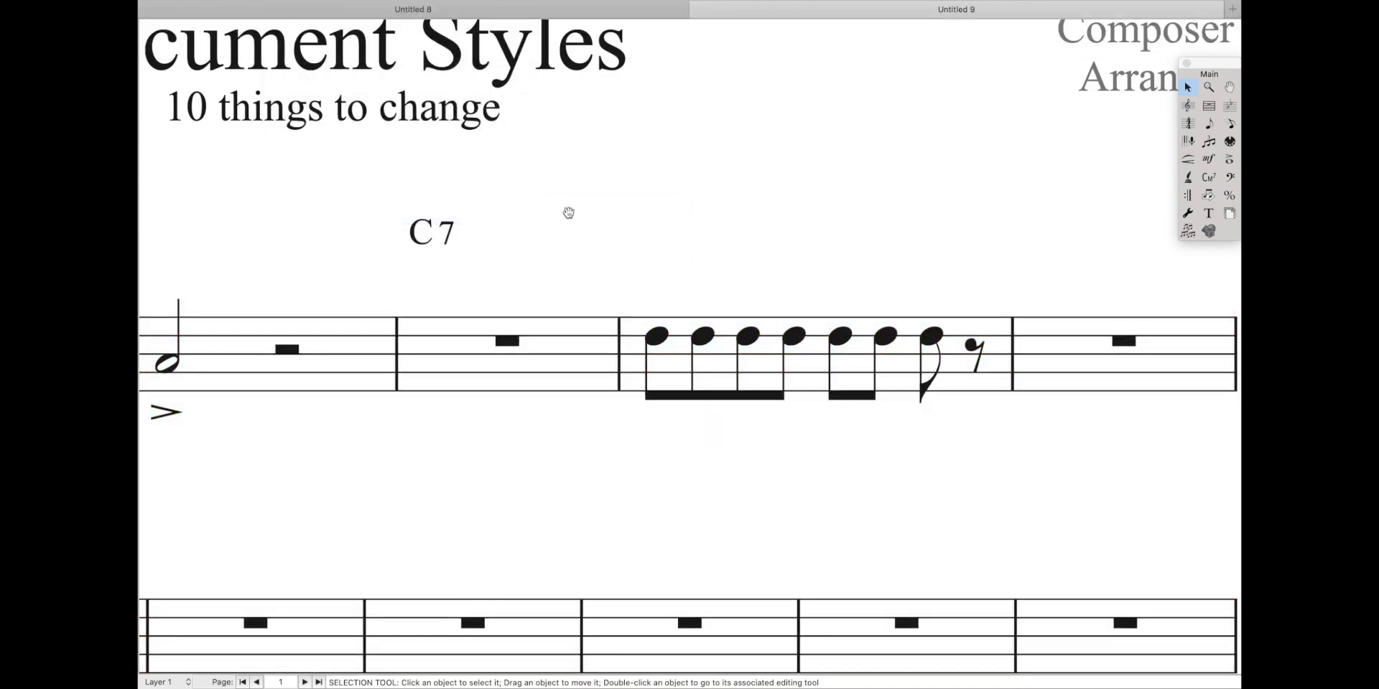
# Step: Enable collision avoidance for articulations in the document's music spacing options and apply the change
pyautogui.press('alt+super+a')
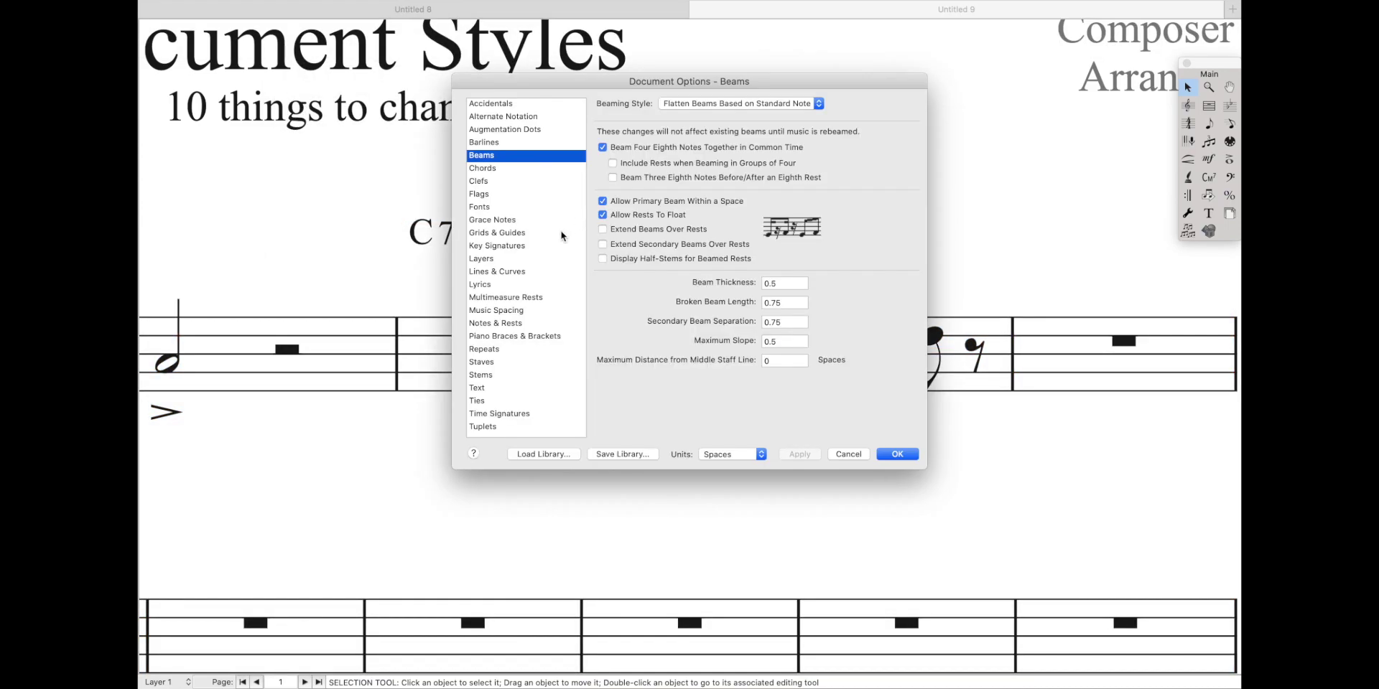
pyautogui.click(498, 311)
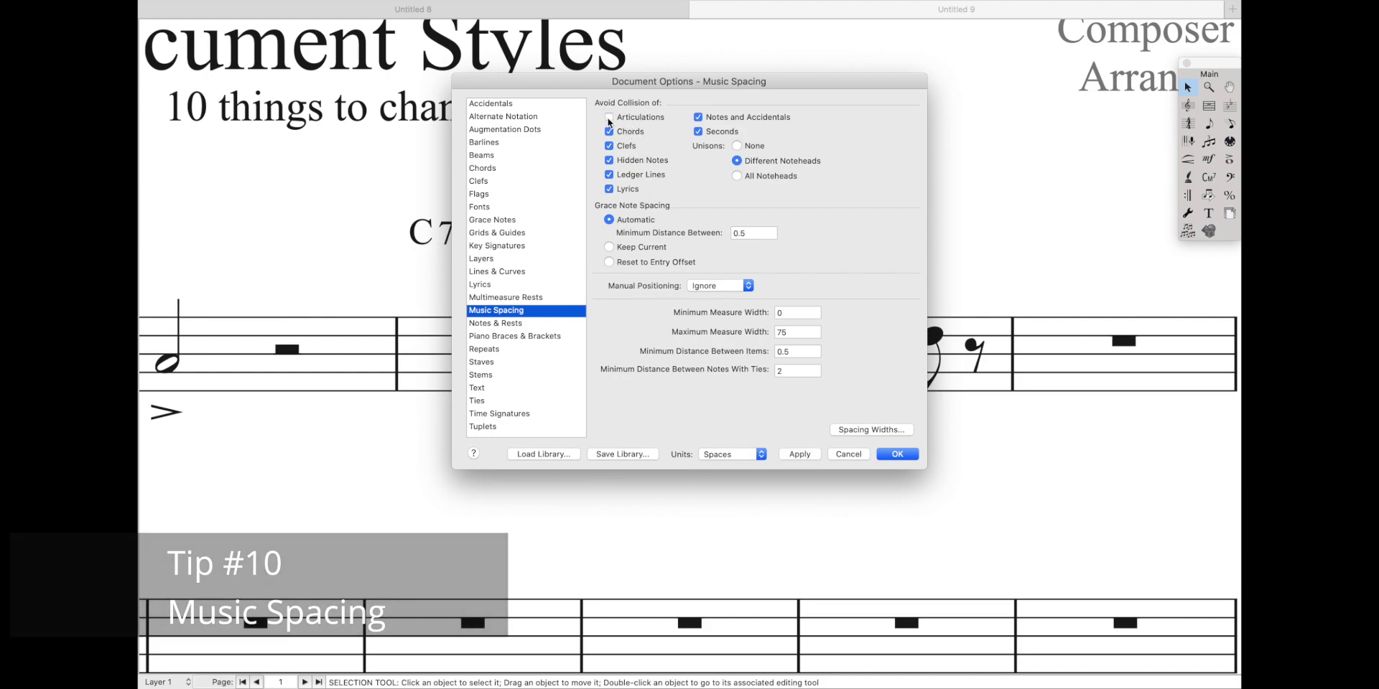
pyautogui.click(609, 117)
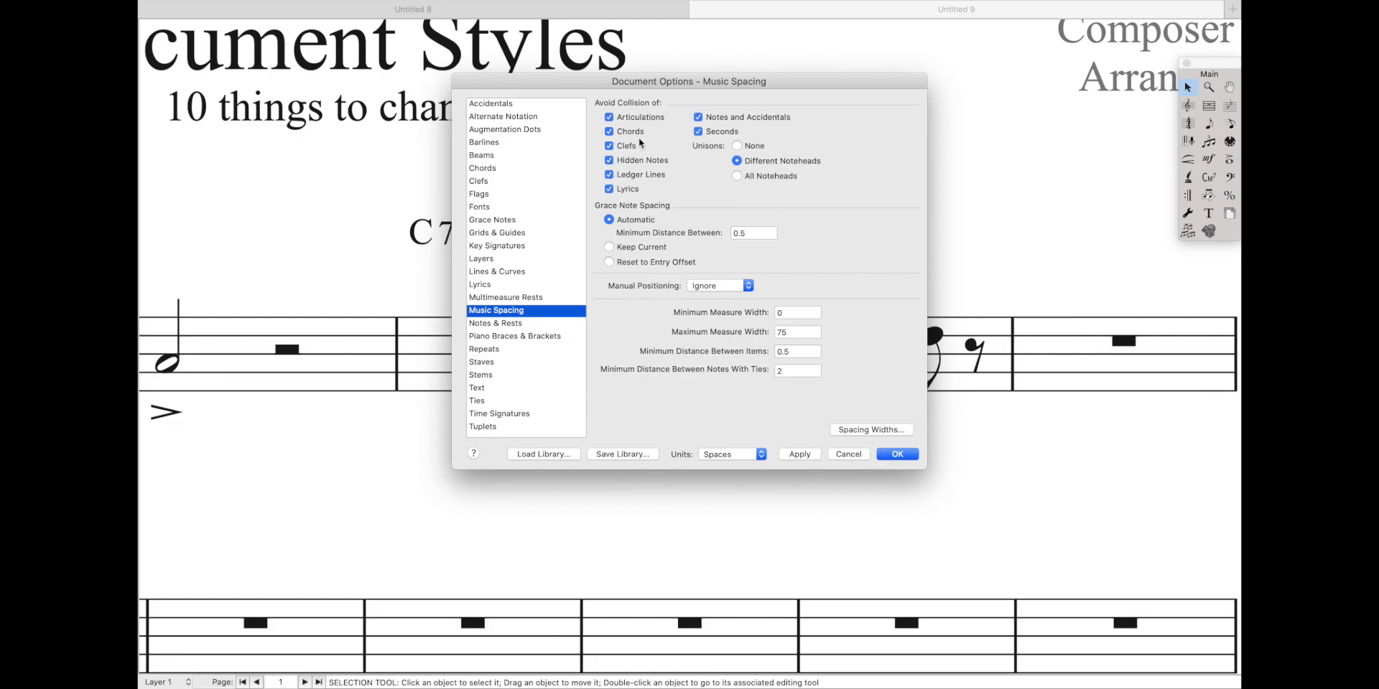
pyautogui.click(800, 454)
pyautogui.click(890, 454)
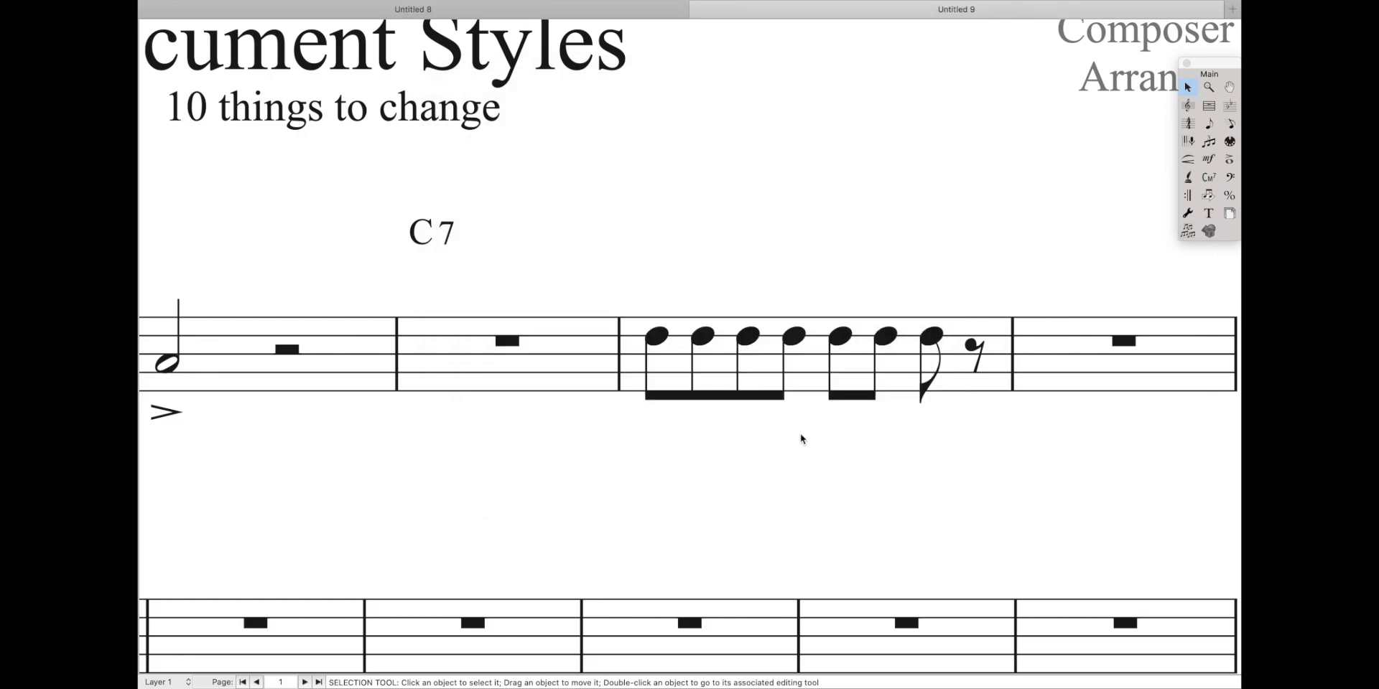
pyautogui.press('super+e')
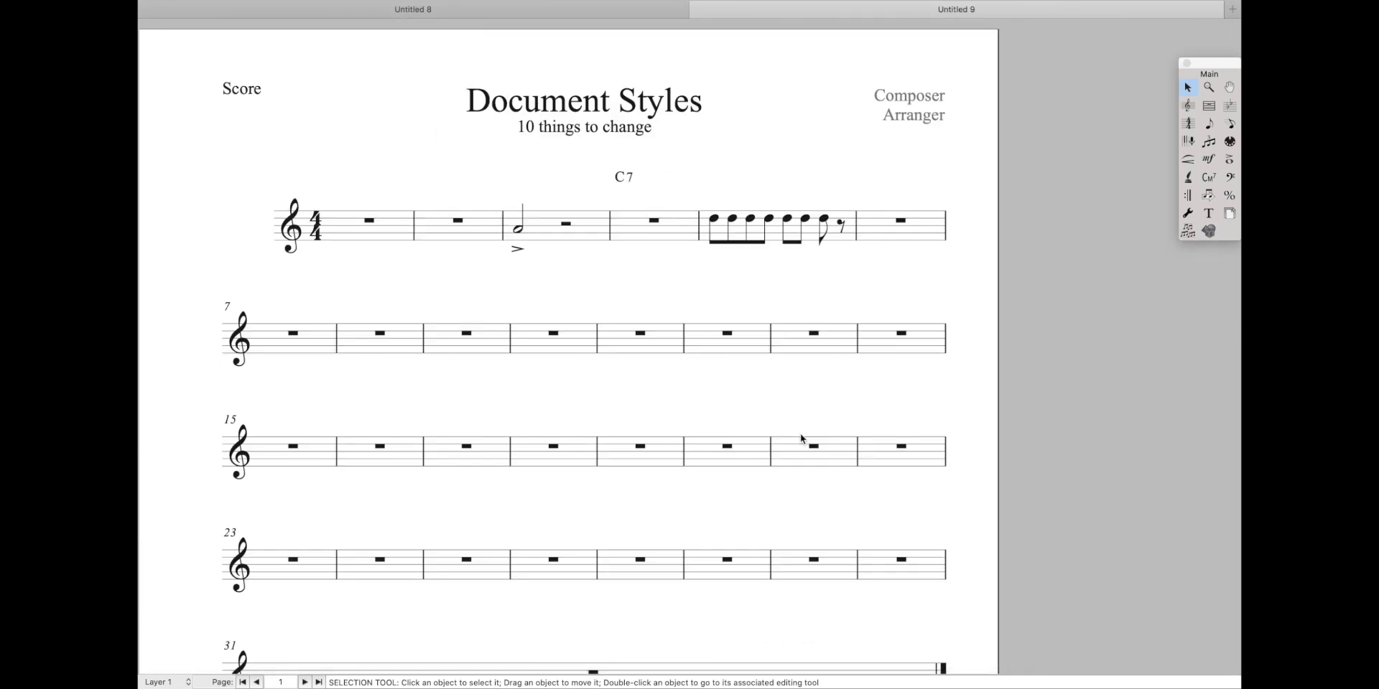